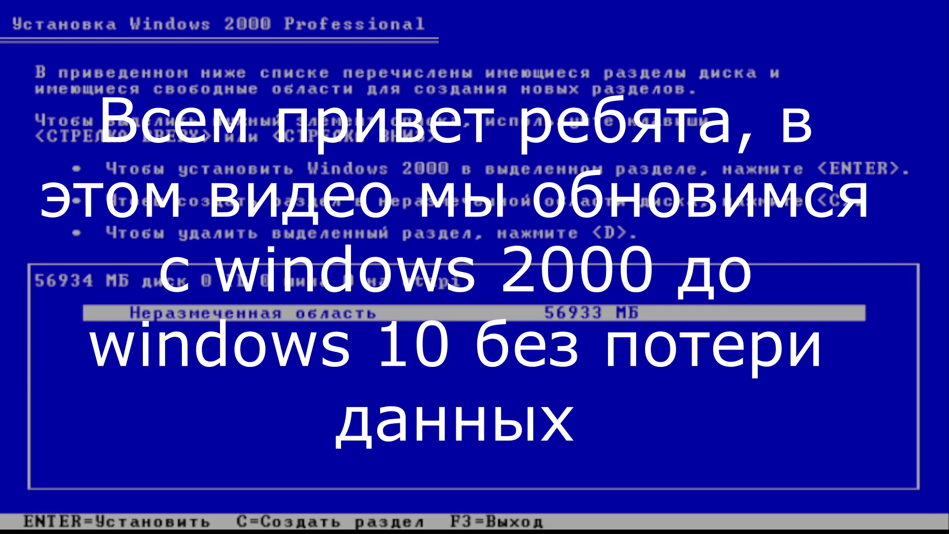
Install Windows 2000 Professional in the unpartitioned disk area and proceed past the setup wizard's welcome page.
{"action": "key", "text": "Return"}
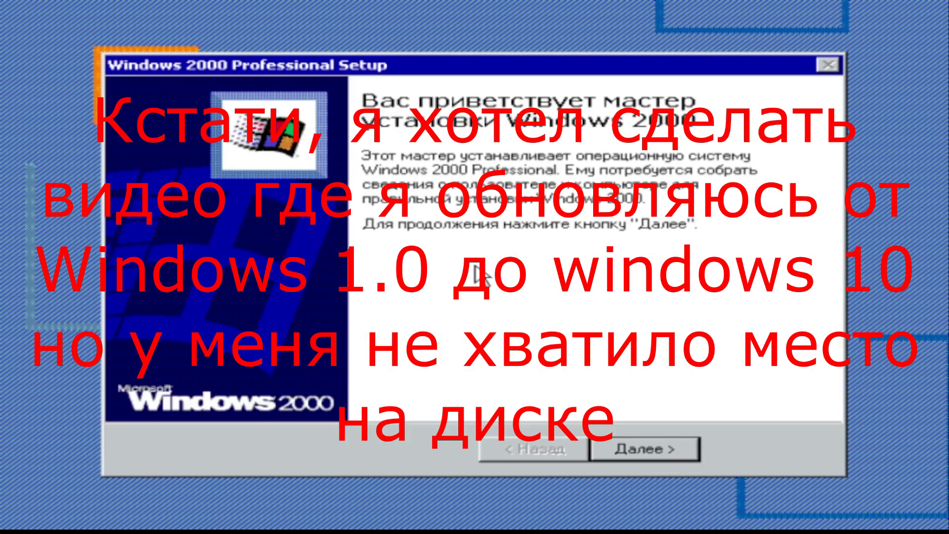
{"action": "left_click", "coordinate": [647, 450]}
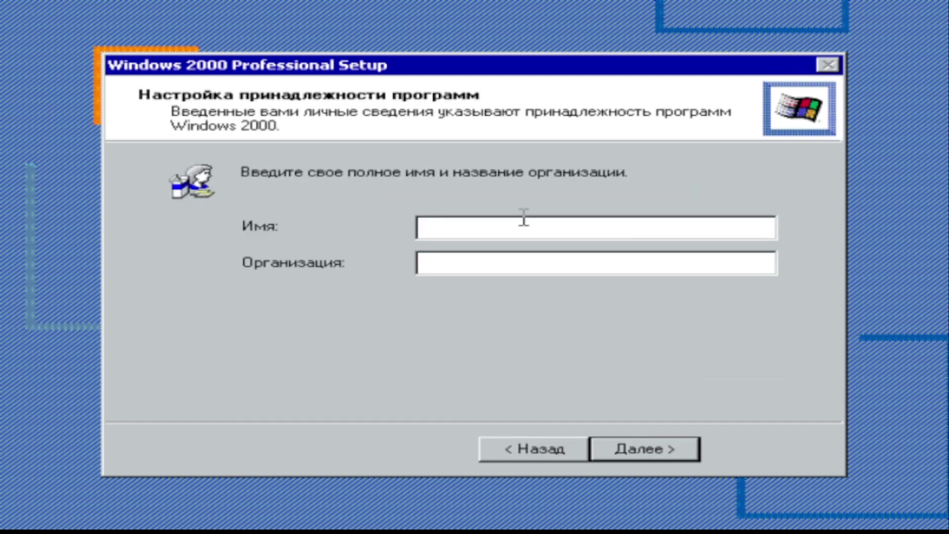
Enter the owner's full name and complete the computer name, leaving the administrator password blank.
{"action": "type", "text": "Chapa CC"}
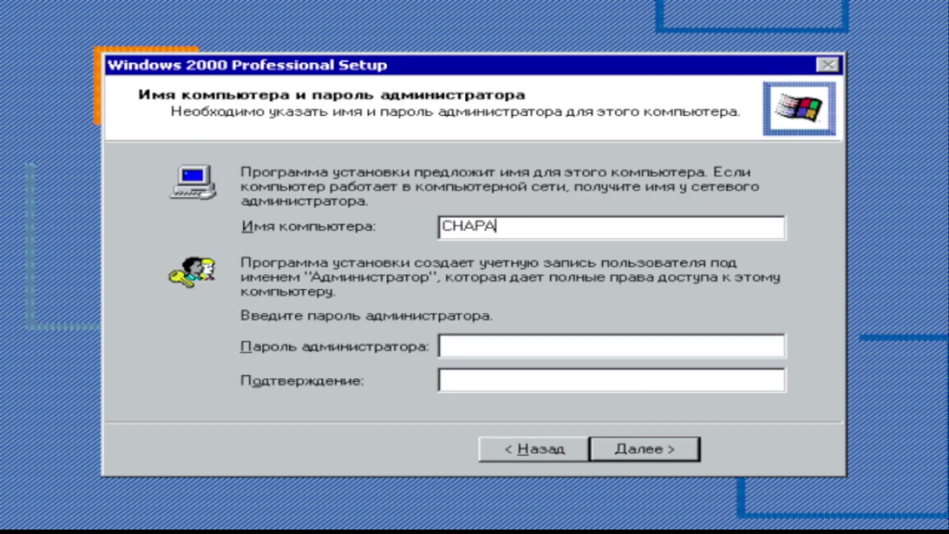
{"action": "type", "text": "-CHEN"}
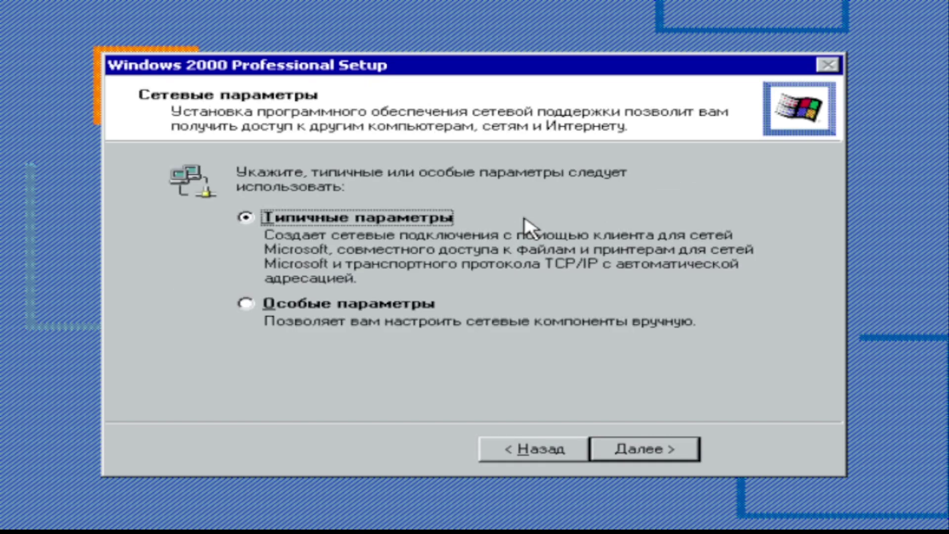
Choose the typical network settings and continue setup through the network component installation.
{"action": "key", "text": "Down"}
{"action": "key", "text": "Return"}
{"action": "key", "text": "Up"}
{"action": "key", "text": "Up"}
{"action": "key", "text": "Return"}
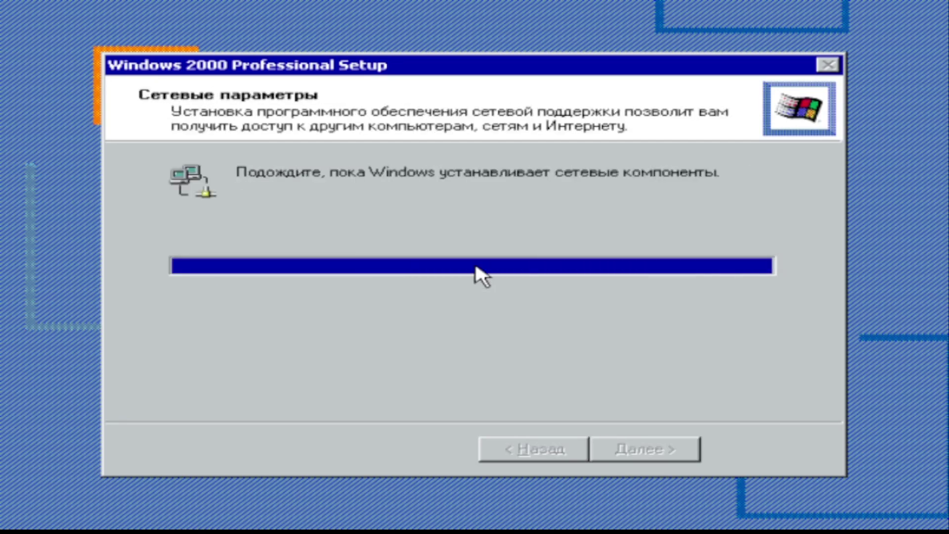
{"action": "left_click", "coordinate": [643, 448]}
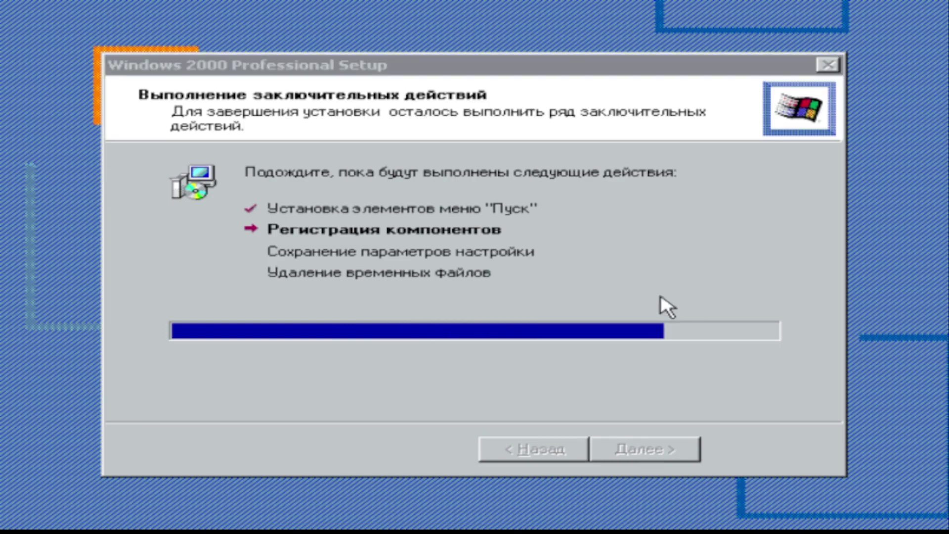
{"action": "left_click_drag", "start_coordinate": [482, 65], "coordinate": [494, 79]}
{"action": "left_click_drag", "start_coordinate": [307, 87], "coordinate": [354, 92]}
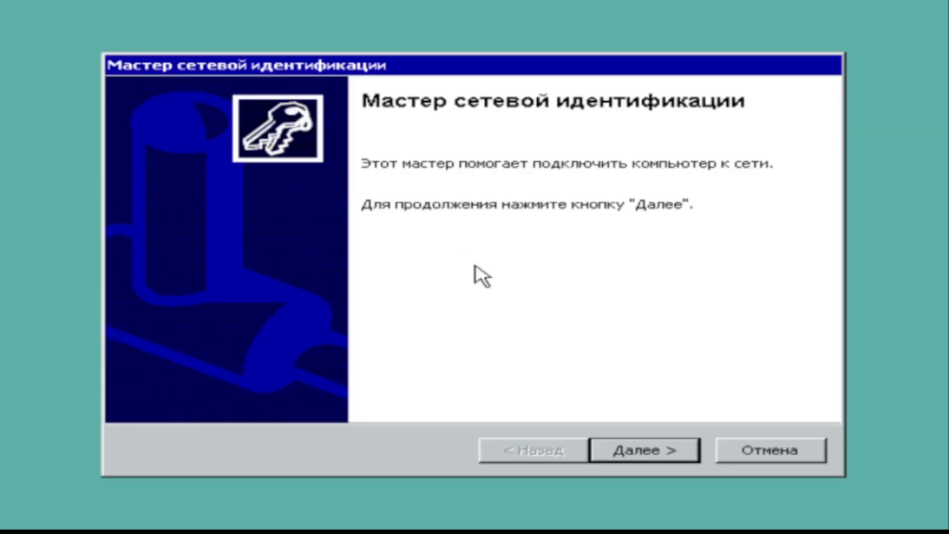
Complete the network identification wizard with automatic logon for the suggested user and no password, and close the Windows 2000 welcome window.
{"action": "key", "text": "Return"}
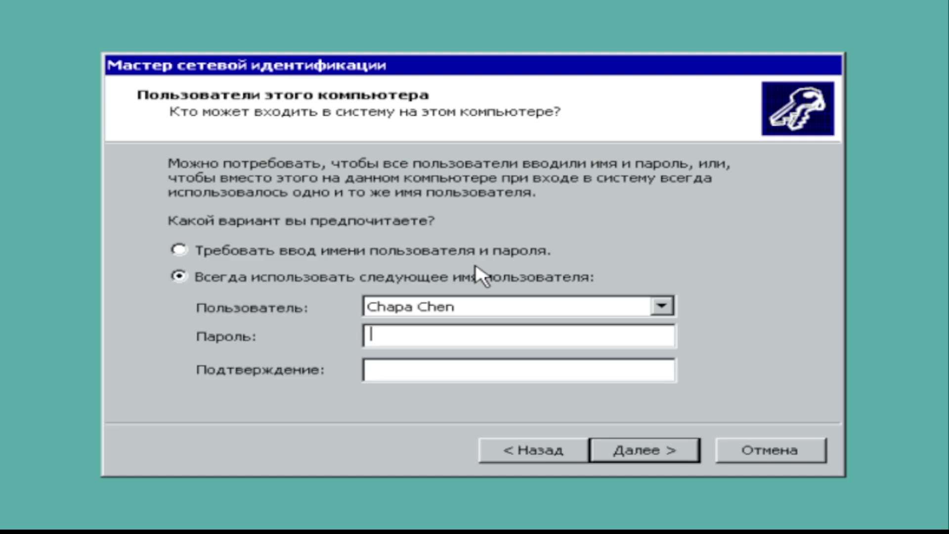
{"action": "key", "text": "Return"}
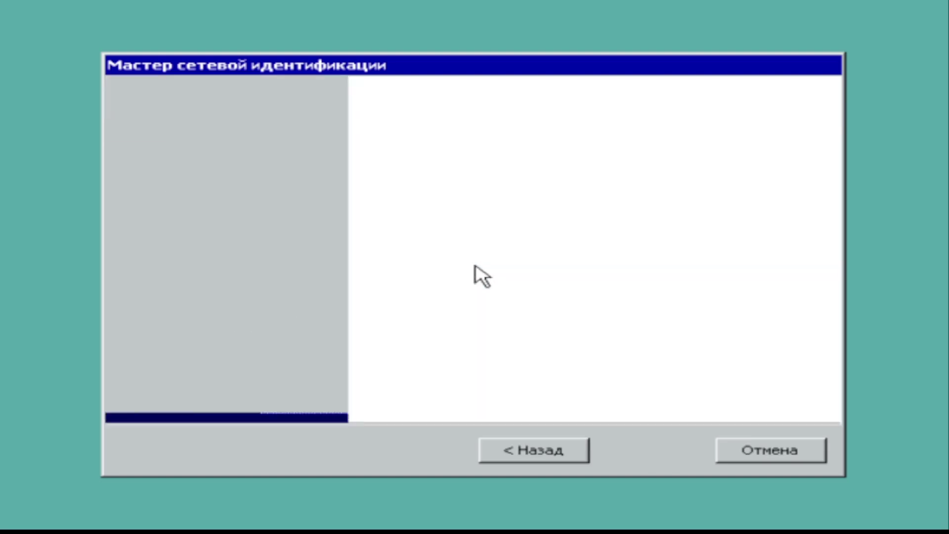
{"action": "key", "text": "Return"}
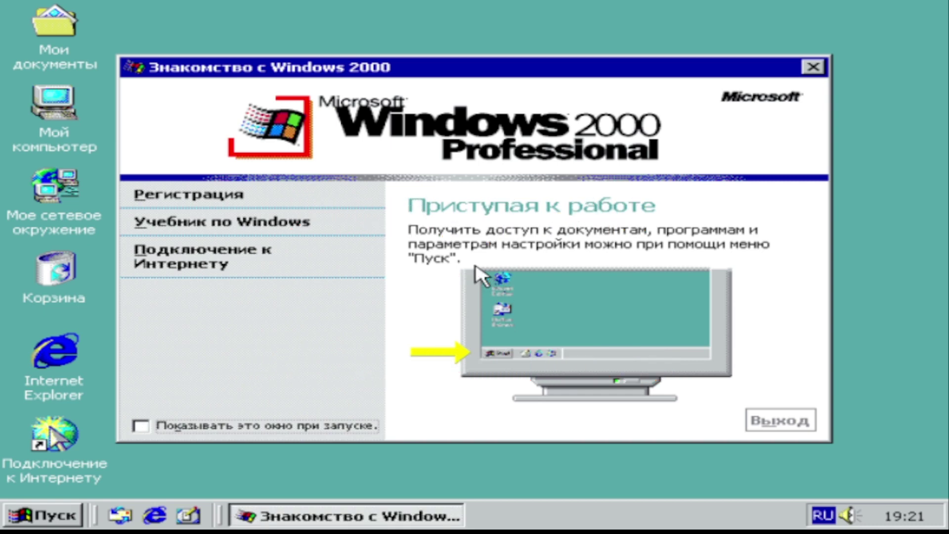
{"action": "key", "text": "alt+F4"}
Examine the Start menu's program list, including the accessories in Стандартные, and close the menu.
{"action": "key", "text": "super"}
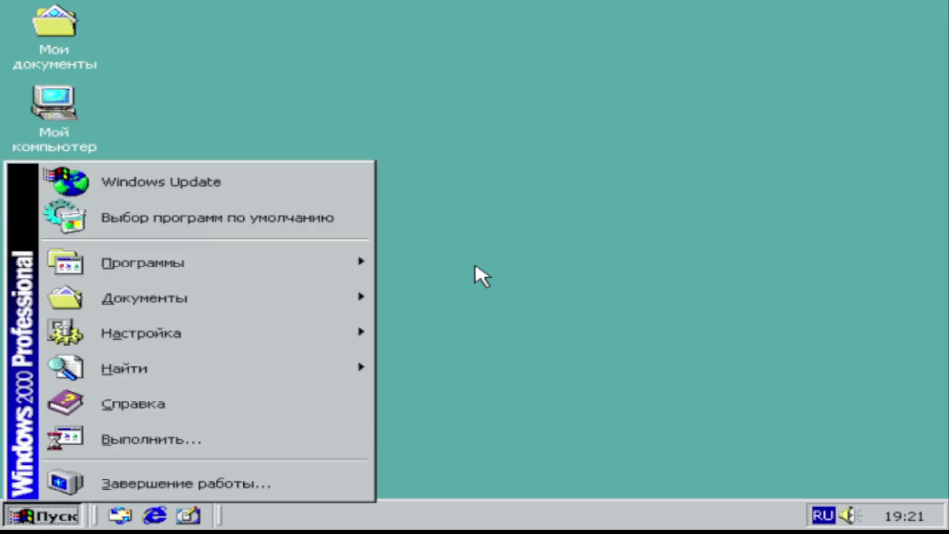
{"action": "key", "text": "Up"}
{"action": "key", "text": "Up"}
{"action": "key", "text": "Up"}
{"action": "key", "text": "Up"}
{"action": "key", "text": "Up"}
{"action": "key", "text": "Up"}
{"action": "key", "text": "Up"}
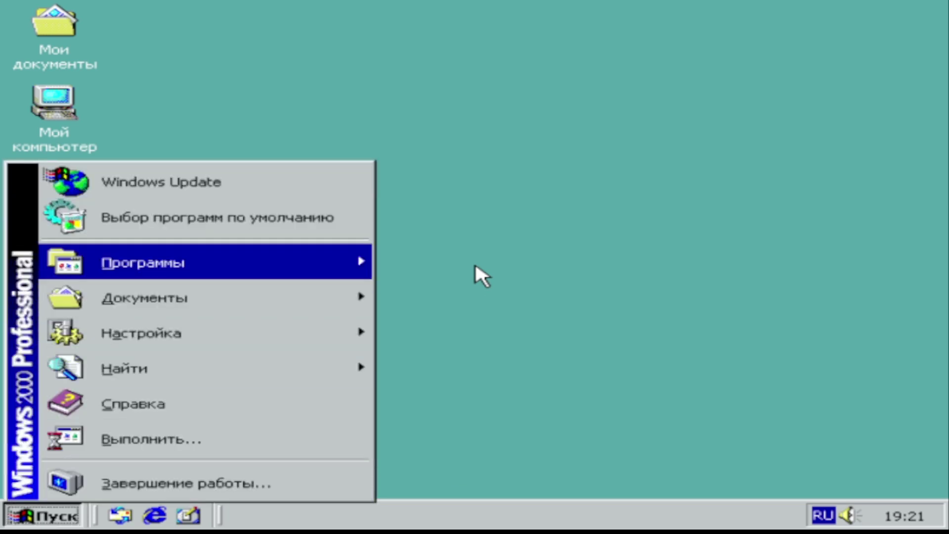
{"action": "key", "text": "Right"}
{"action": "key", "text": "Down"}
{"action": "key", "text": "Right"}
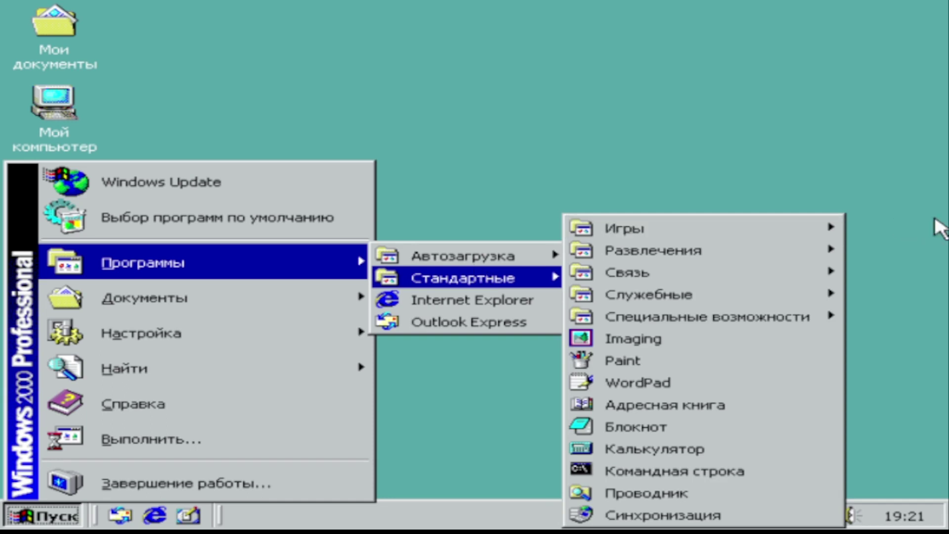
{"action": "mouse_move", "coordinate": [737, 294]}
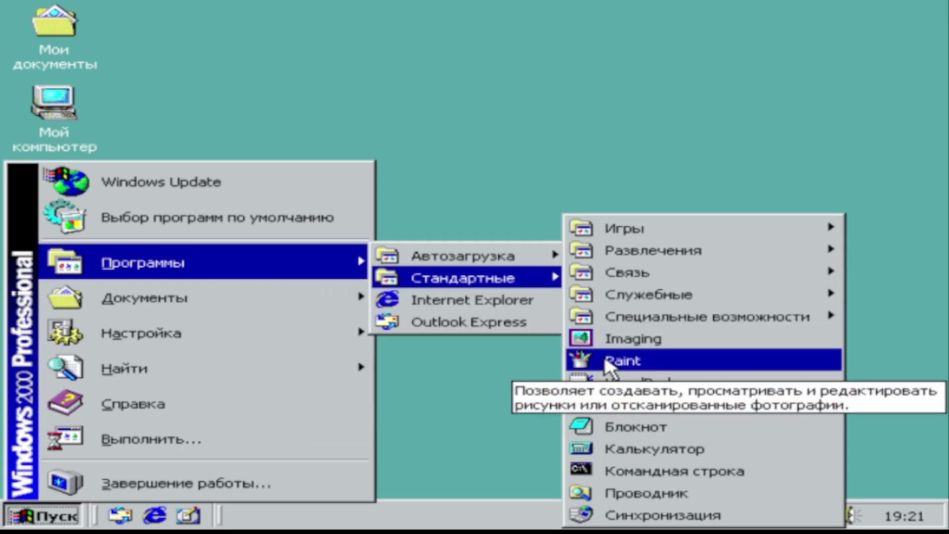
{"action": "left_click", "coordinate": [516, 204]}
Create a desktop folder named "Тест" and place it beside the Мои документы icon.
{"action": "right_click", "coordinate": [357, 187]}
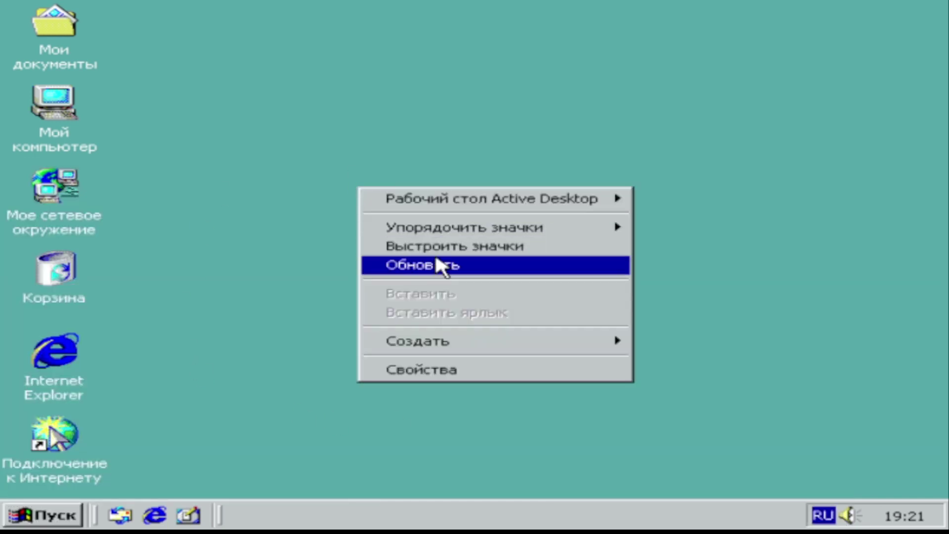
{"action": "mouse_move", "coordinate": [549, 341]}
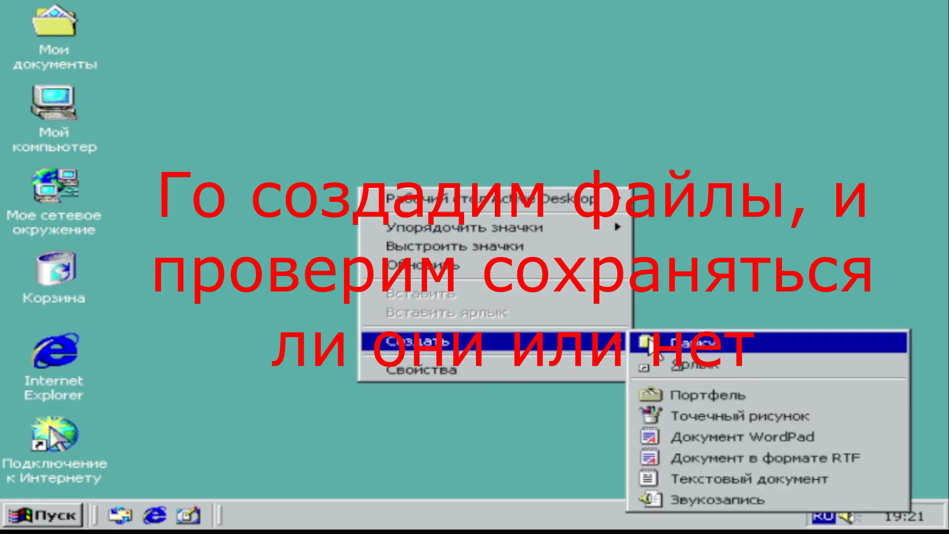
{"action": "left_click", "coordinate": [659, 345]}
{"action": "key", "text": "alt+shift"}
{"action": "type", "text": "м"}
{"action": "key", "text": "alt+shift"}
{"action": "type", "text": "тест"}
{"action": "key", "text": "Return"}
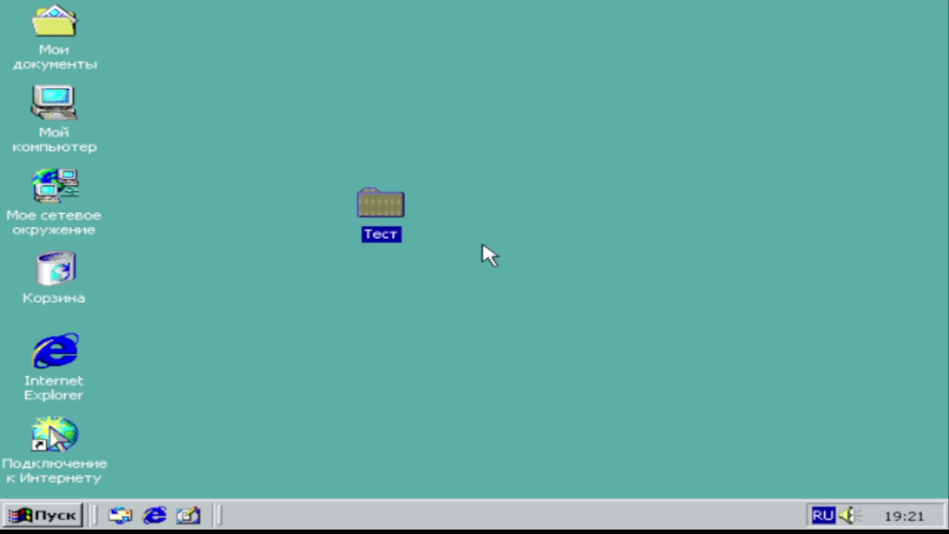
{"action": "left_click_drag", "start_coordinate": [388, 211], "coordinate": [158, 45]}
{"action": "left_click", "coordinate": [230, 148]}
Check the Windows version and hardware details in the system properties of Мой компьютер, and close them.
{"action": "right_click", "coordinate": [47, 129]}
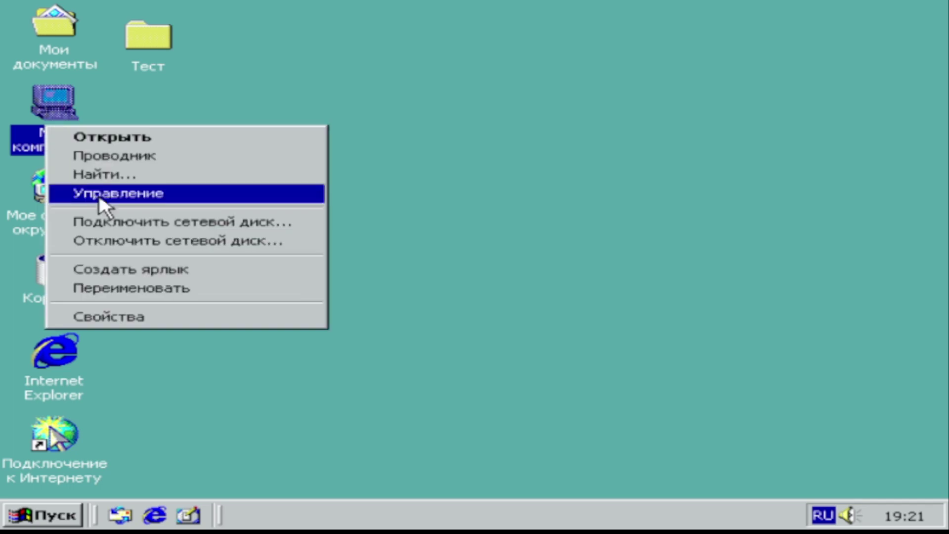
{"action": "left_click", "coordinate": [211, 324]}
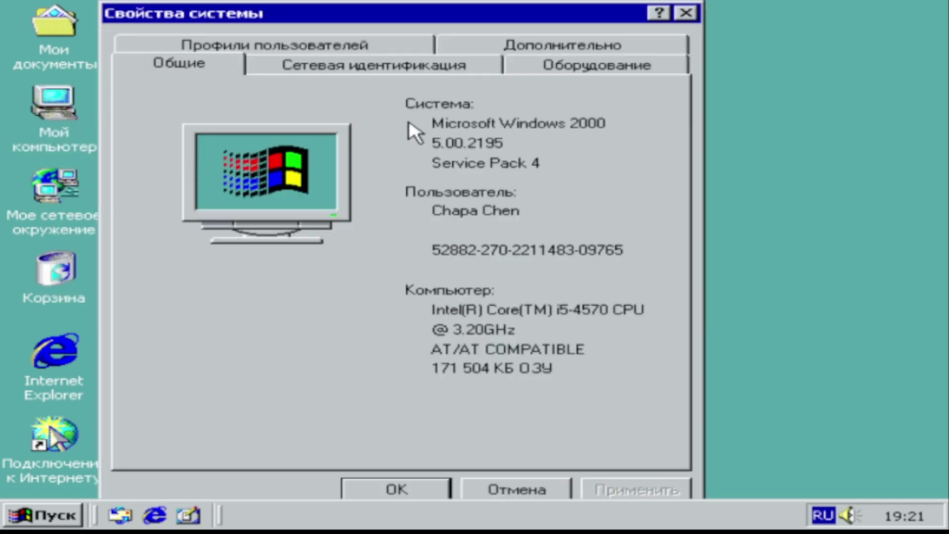
{"action": "left_click_drag", "start_coordinate": [297, 17], "coordinate": [341, 121]}
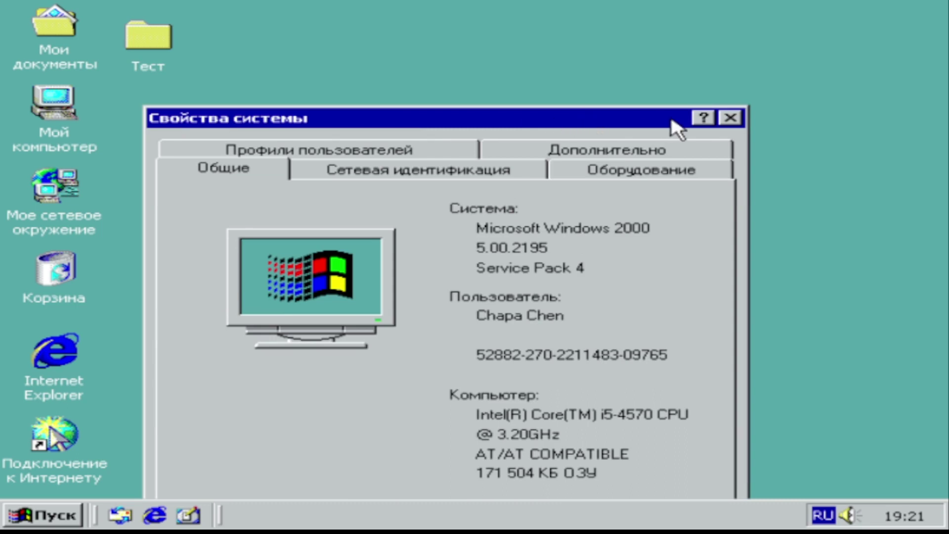
{"action": "left_click", "coordinate": [730, 117]}
Create a WordPad document on the desktop with its default name and open it, undoing the stray character.
{"action": "right_click", "coordinate": [503, 148]}
{"action": "mouse_move", "coordinate": [607, 321]}
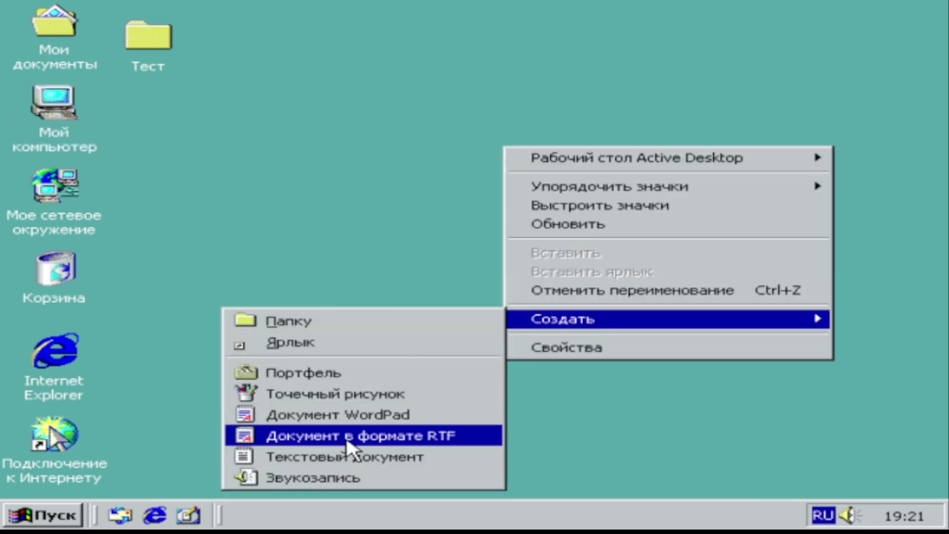
{"action": "left_click", "coordinate": [391, 414]}
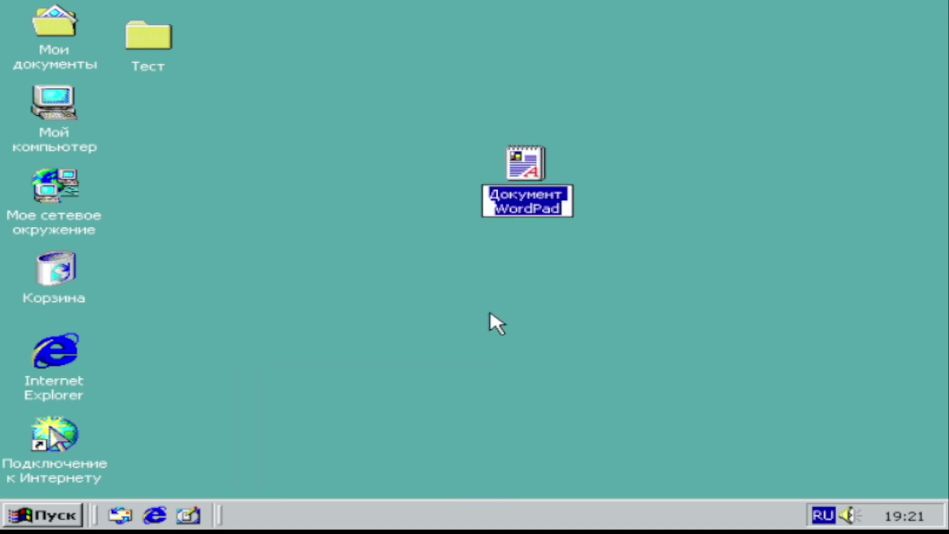
{"action": "left_click", "coordinate": [514, 170]}
{"action": "double_click", "coordinate": [515, 169]}
{"action": "type", "text": "Ы"}
{"action": "left_click", "coordinate": [515, 170]}
Write "Windows 2000 - успешно установилась" as the document's first line.
{"action": "key", "text": "alt+shift"}
{"action": "type", "text": "W"}
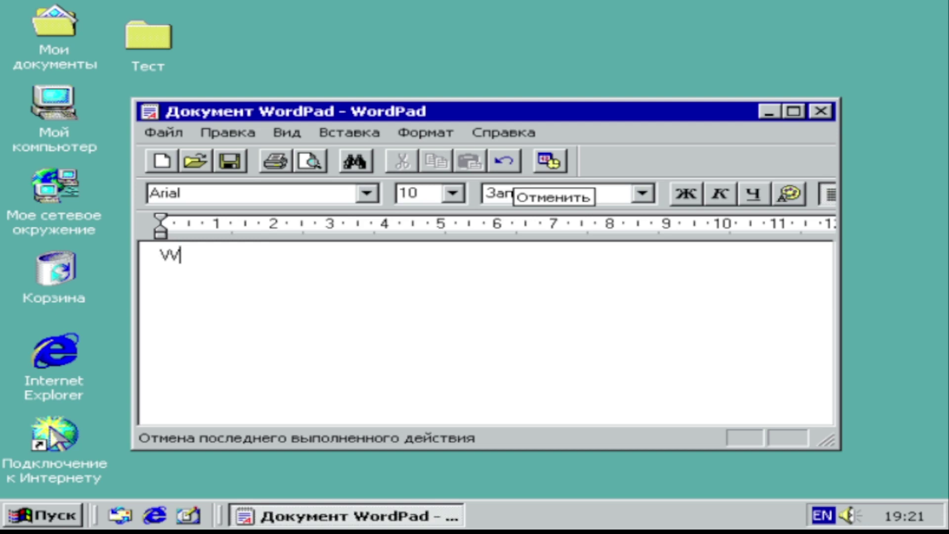
{"action": "type", "text": "indows 2000"}
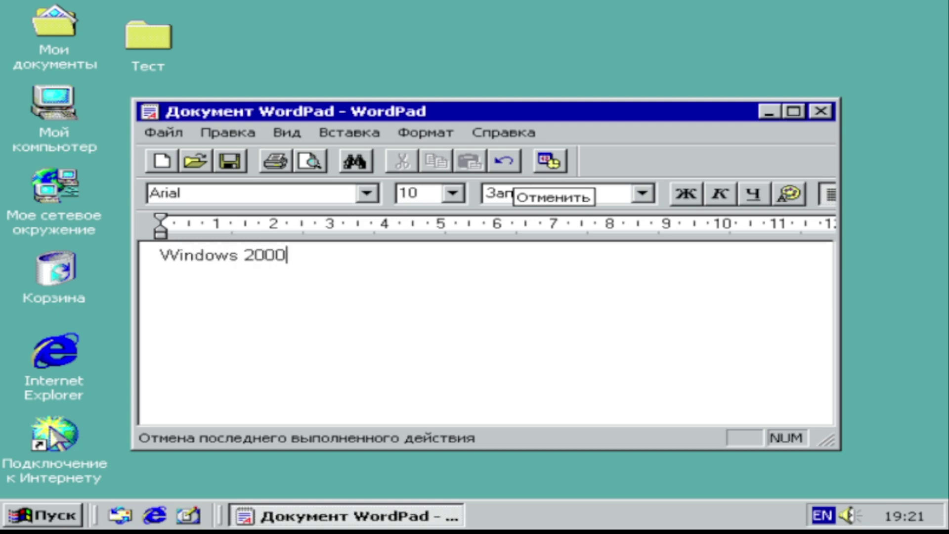
{"action": "key", "text": "Caps_Lock"}
{"action": "key", "text": "alt+shift"}
{"action": "key", "text": "alt+shift"}
{"action": "type", "text": "E"}
{"action": "key", "text": "BackSpace"}
{"action": "key", "text": "alt+shift"}
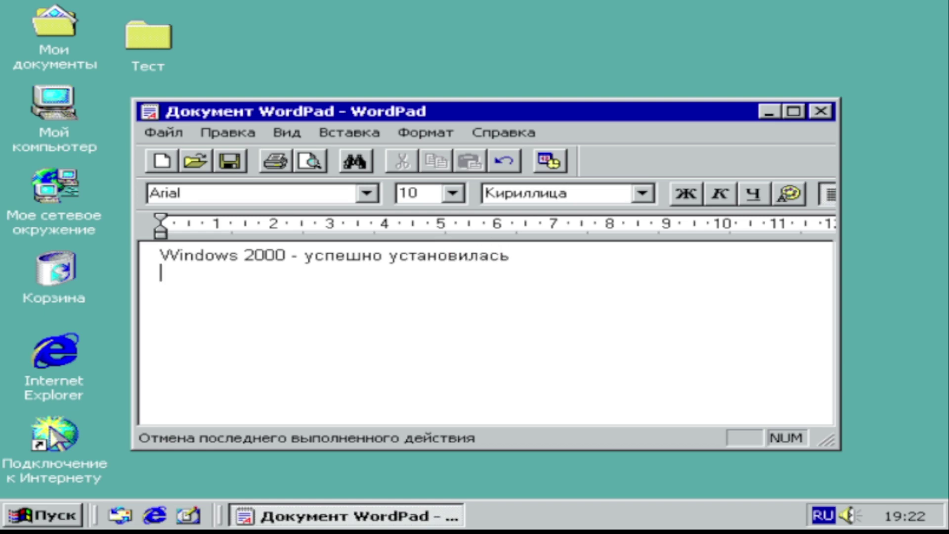
Add a second line reading "Windows XP - щас установим" to the document.
{"action": "key", "text": "alt+shift"}
{"action": "key", "text": "Caps_Lock"}
{"action": "type", "text": "W"}
{"action": "key", "text": "Caps_Lock"}
{"action": "type", "text": "indows XP -"}
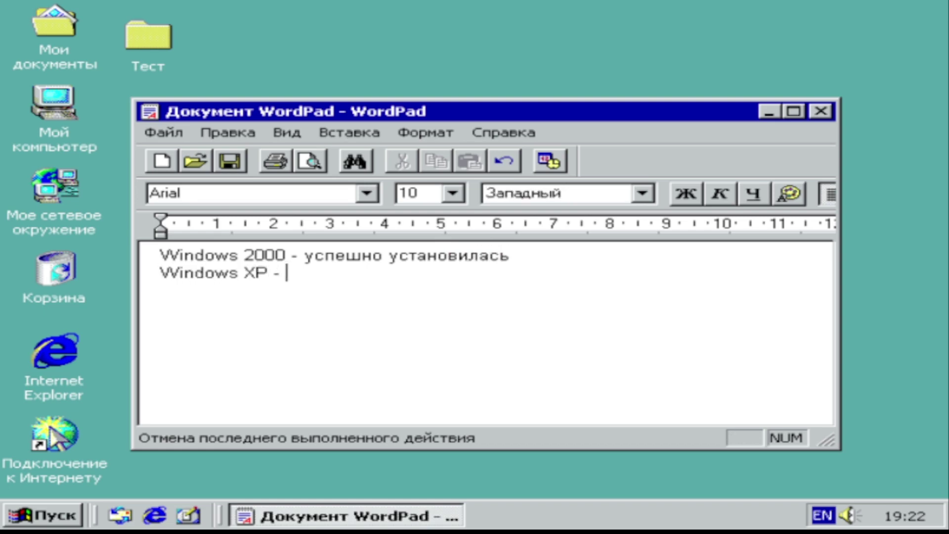
{"action": "key", "text": "alt+shift"}
{"action": "type", "text": "щас установим"}
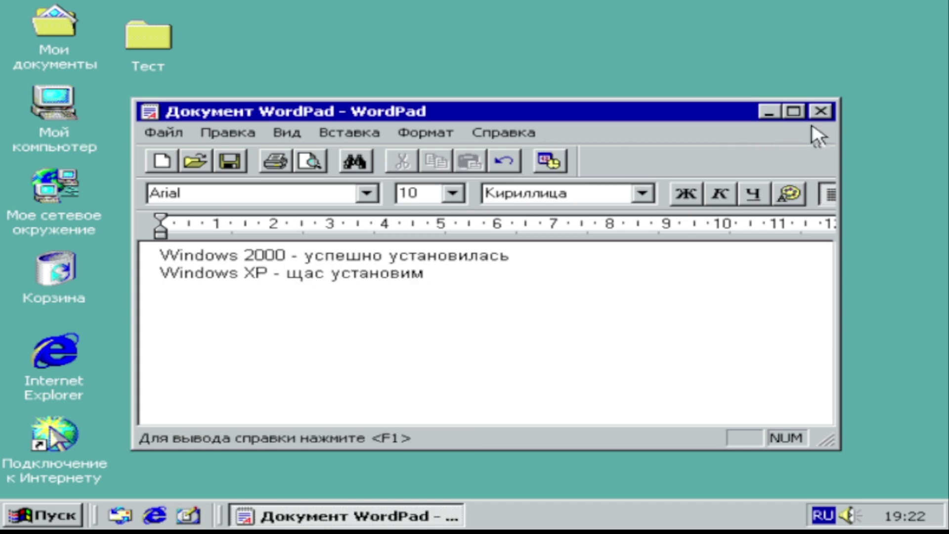
Close the WordPad document saving its changes, and place its icon below the Тест folder.
{"action": "left_click", "coordinate": [820, 111]}
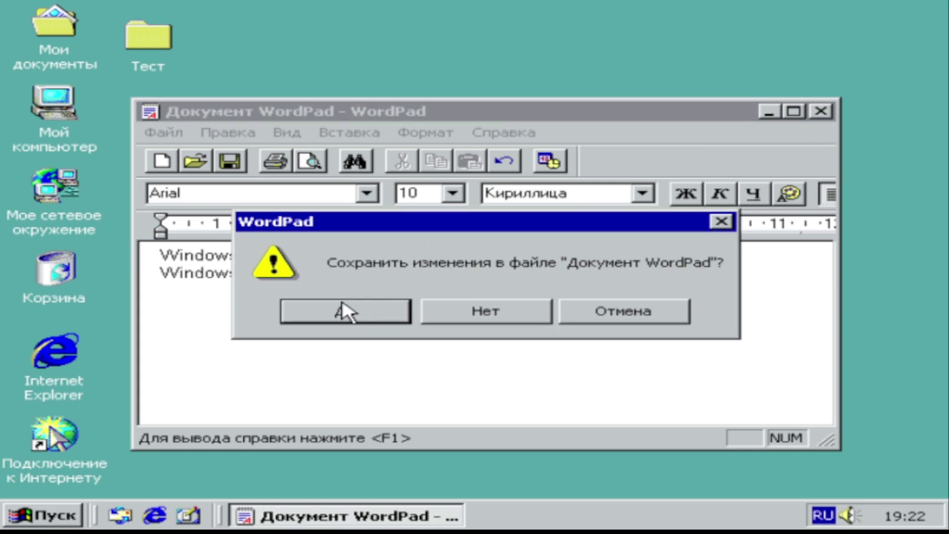
{"action": "left_click", "coordinate": [342, 309]}
{"action": "left_click_drag", "start_coordinate": [548, 158], "coordinate": [150, 106]}
Create a second WordPad document named "Но сперва создадим файлы" and place it below the first document.
{"action": "right_click", "coordinate": [250, 260]}
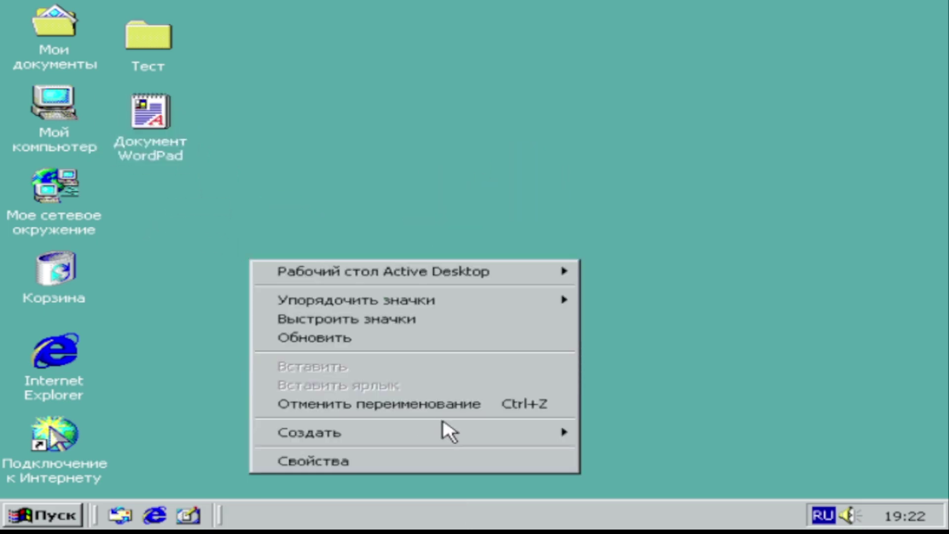
{"action": "mouse_move", "coordinate": [463, 430]}
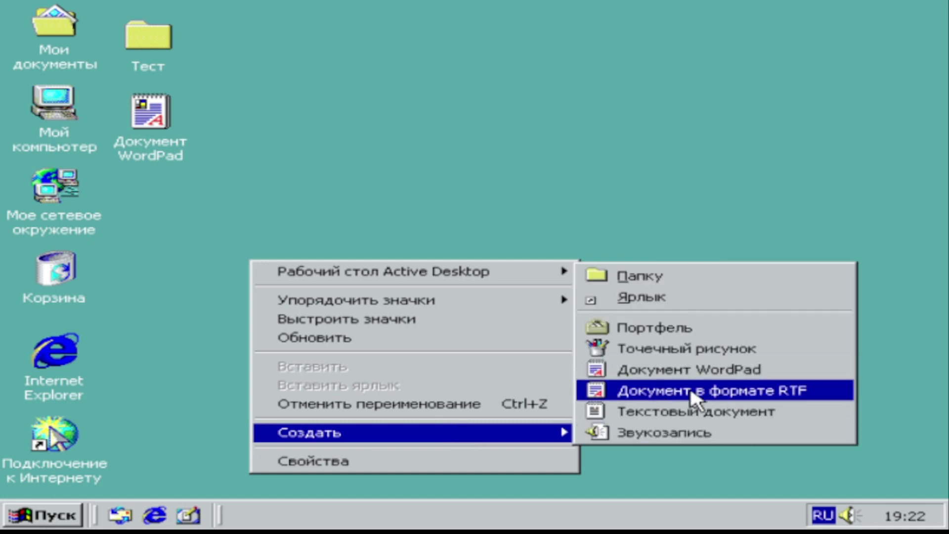
{"action": "left_click", "coordinate": [783, 371]}
{"action": "key", "text": "alt+shift"}
{"action": "type", "text": "y"}
{"action": "key", "text": "BackSpace"}
{"action": "key", "text": "alt+shift"}
{"action": "type", "text": "Но сперв"}
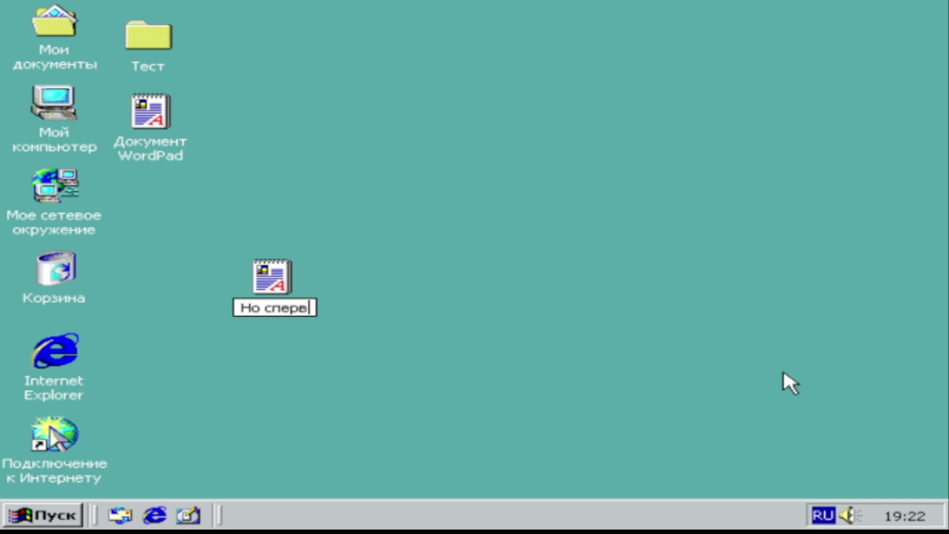
{"action": "type", "text": "а создадим файлы"}
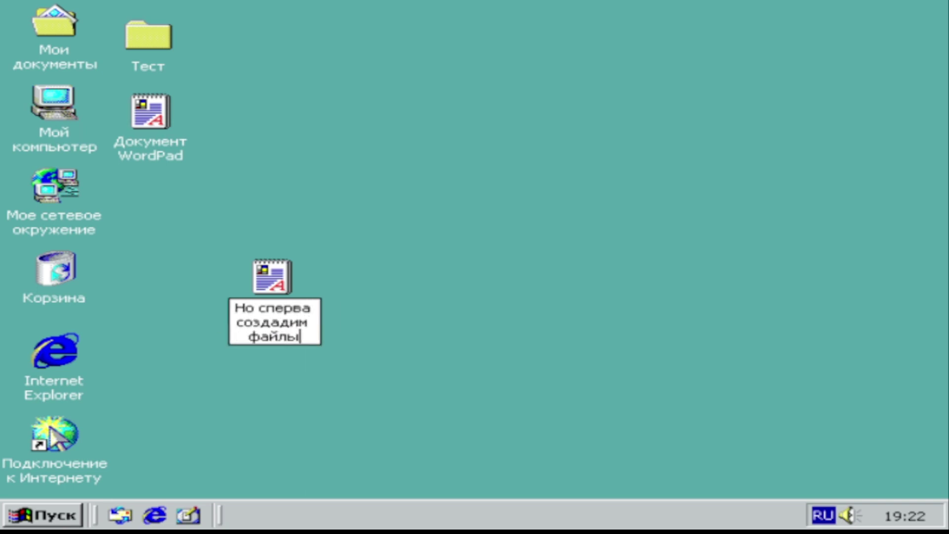
{"action": "key", "text": "Return"}
{"action": "left_click_drag", "start_coordinate": [289, 299], "coordinate": [148, 191]}
Create a third WordPad document on the desktop named "И потом посмотрим, сохраниться ли".
{"action": "right_click", "coordinate": [314, 267]}
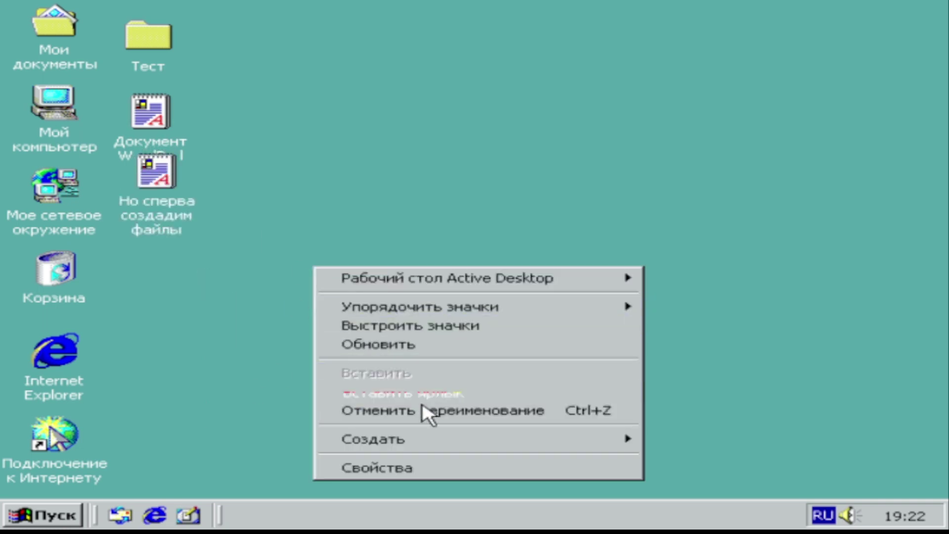
{"action": "mouse_move", "coordinate": [440, 440]}
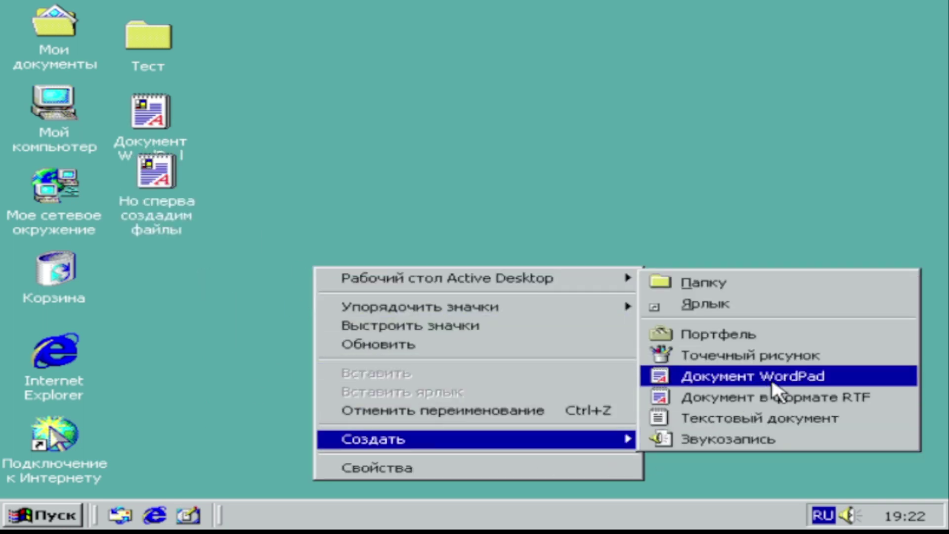
{"action": "left_click", "coordinate": [771, 377]}
{"action": "type", "text": "ИПМ"}
{"action": "key", "text": "BackSpace"}
{"action": "key", "text": "BackSpace"}
{"action": "type", "text": "по"}
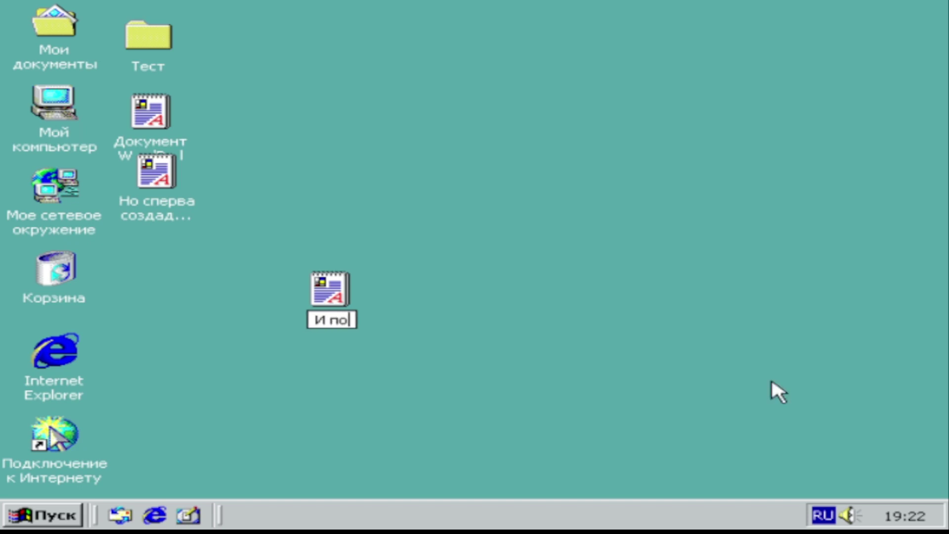
{"action": "type", "text": "том посмотрим"}
{"action": "key", "text": "alt+shift"}
{"action": "type", "text": ","}
{"action": "key", "text": "alt+shift"}
{"action": "type", "text": "мс"}
{"action": "key", "text": "BackSpace"}
{"action": "key", "text": "BackSpace"}
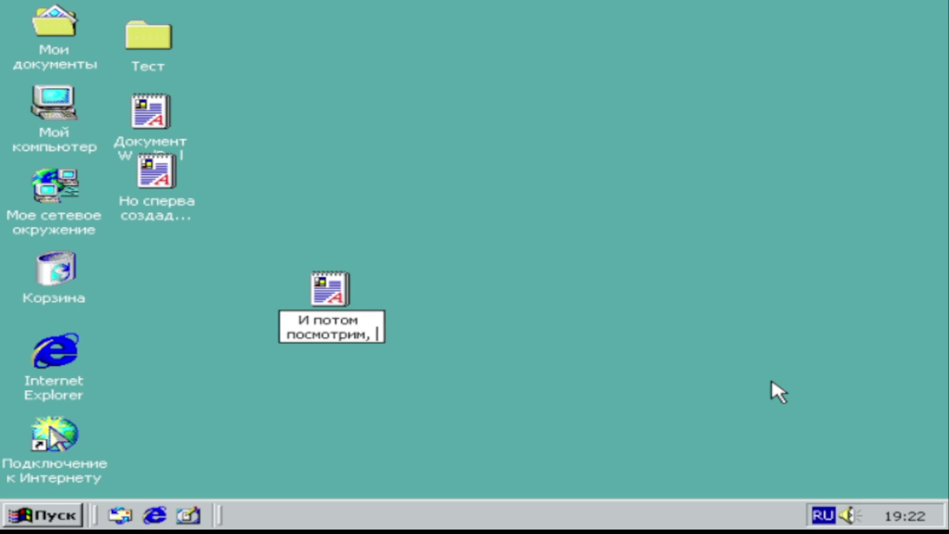
{"action": "type", "text": "сохранитьс"}
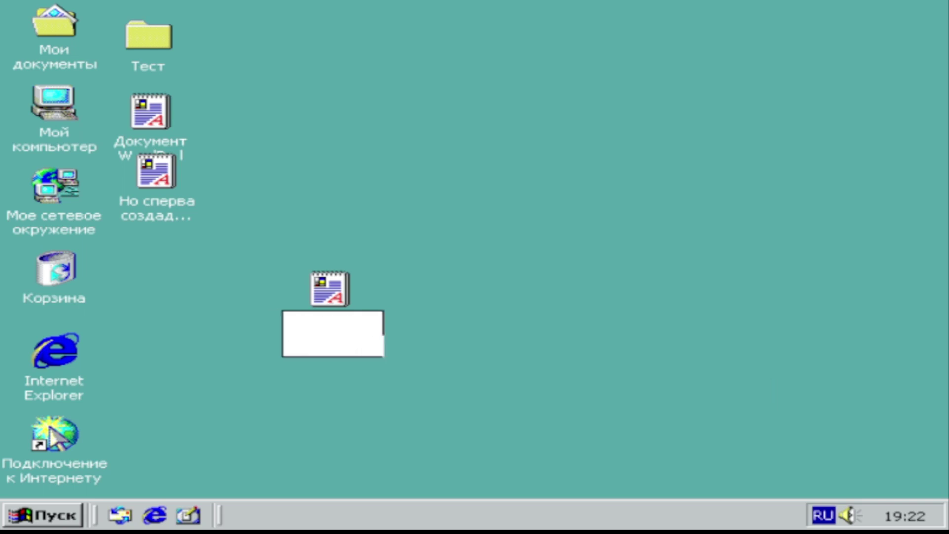
{"action": "type", "text": "я ли"}
{"action": "key", "text": "Return"}
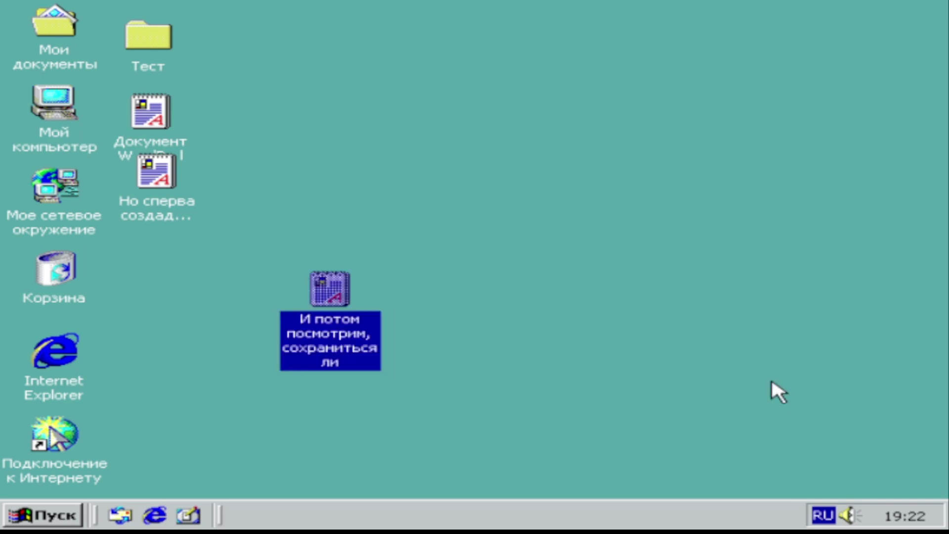
Line up the third WordPad document below the second one, shifting the second document slightly down from the first.
{"action": "left_click_drag", "start_coordinate": [326, 299], "coordinate": [158, 287]}
{"action": "left_click", "coordinate": [169, 201]}
{"action": "left_click_drag", "start_coordinate": [170, 202], "coordinate": [168, 225]}
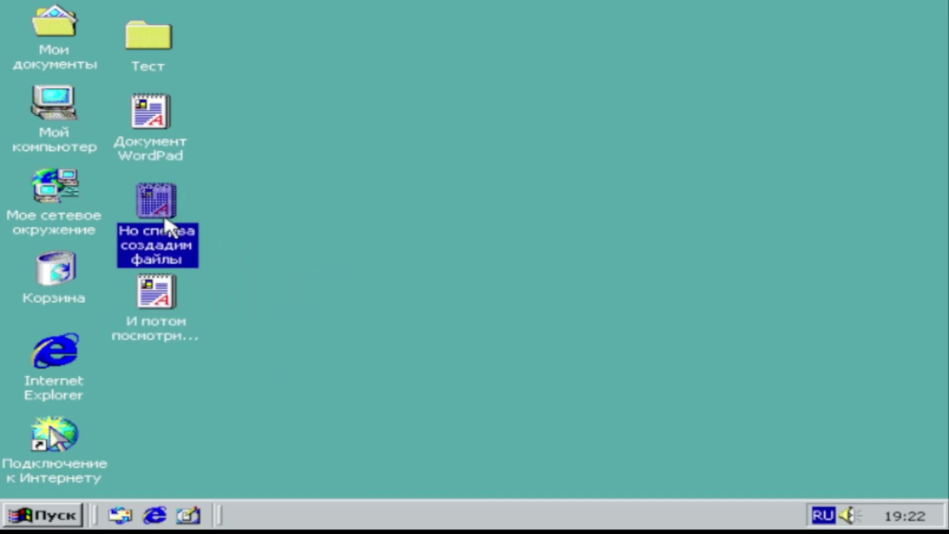
{"action": "left_click", "coordinate": [212, 290]}
Create a bitmap image on the desktop named "Го ещё рисунок сделаем".
{"action": "right_click", "coordinate": [433, 228]}
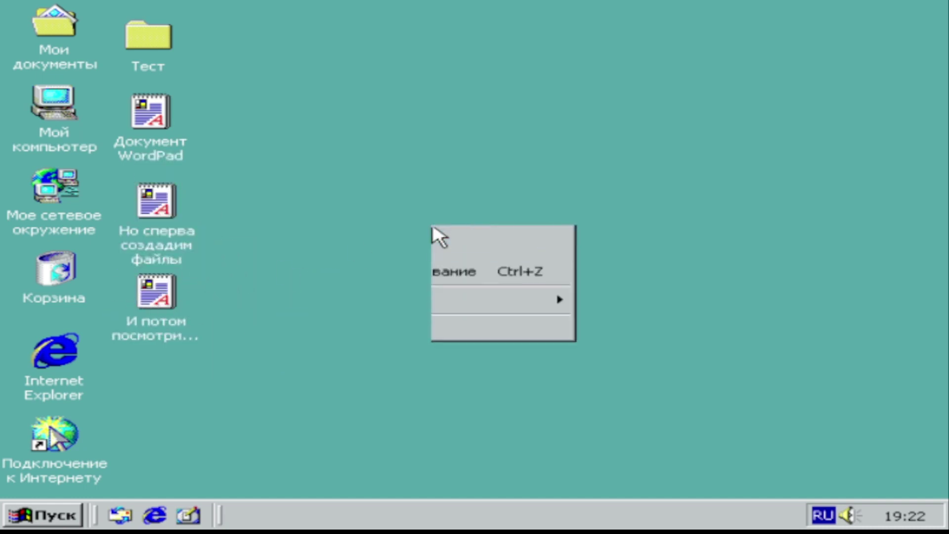
{"action": "mouse_move", "coordinate": [553, 401]}
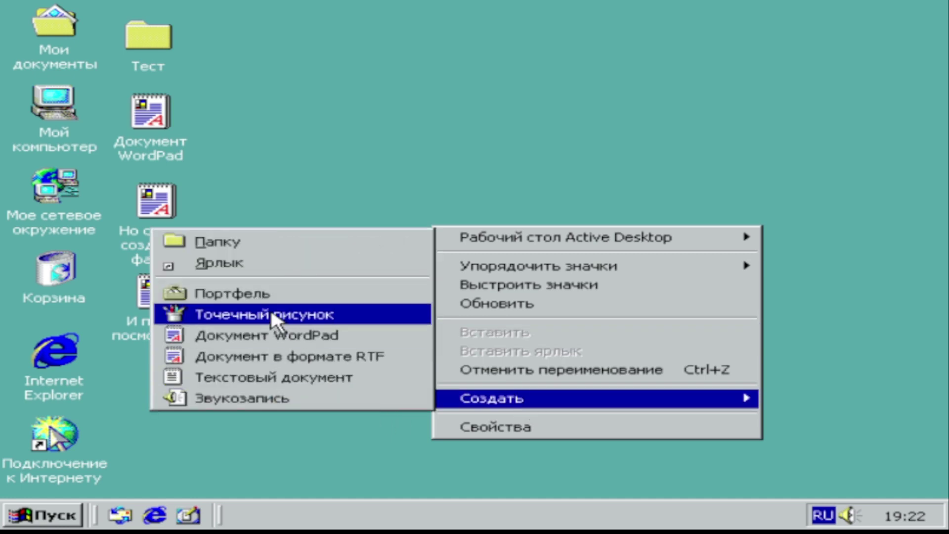
{"action": "left_click", "coordinate": [274, 321]}
{"action": "right_click", "coordinate": [437, 255]}
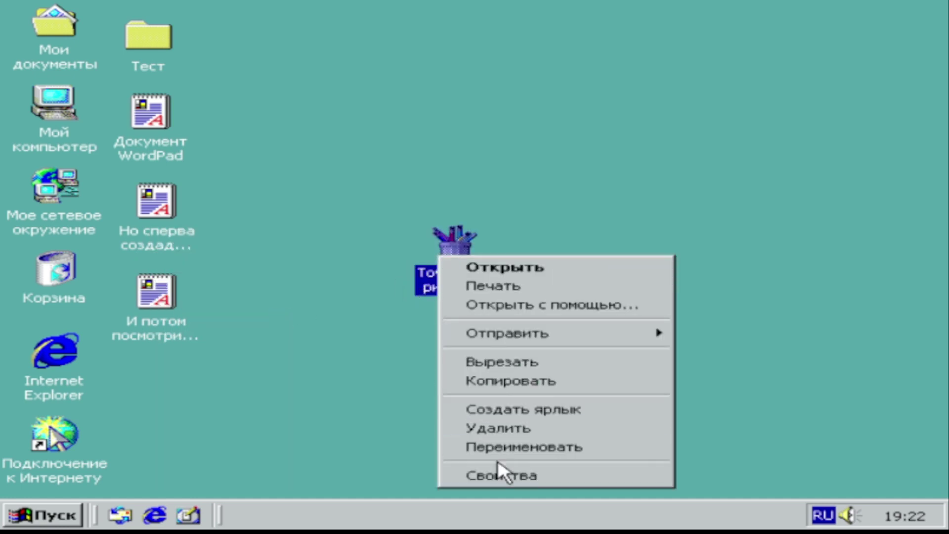
{"action": "left_click", "coordinate": [563, 451]}
{"action": "key", "text": "BackSpace"}
{"action": "type", "text": "Го ещё рис"}
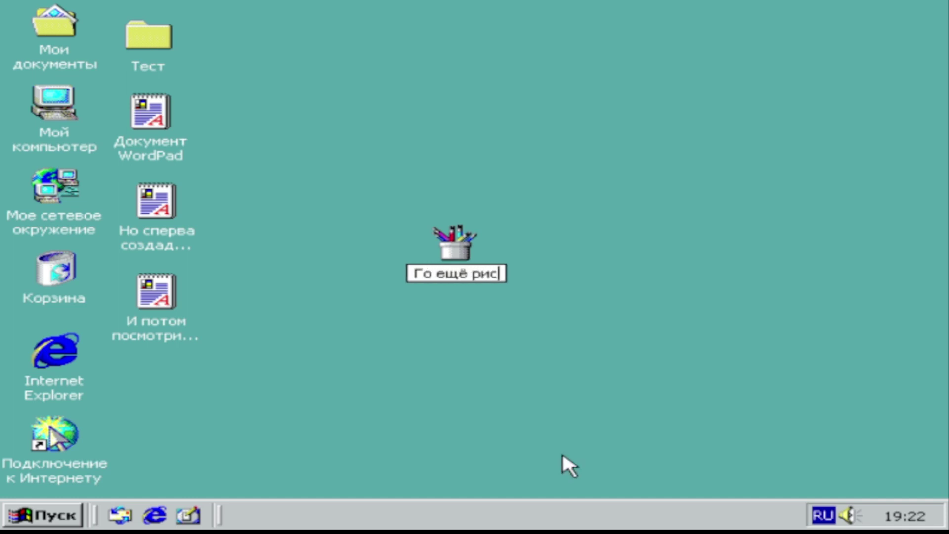
{"action": "type", "text": "унок сделаем"}
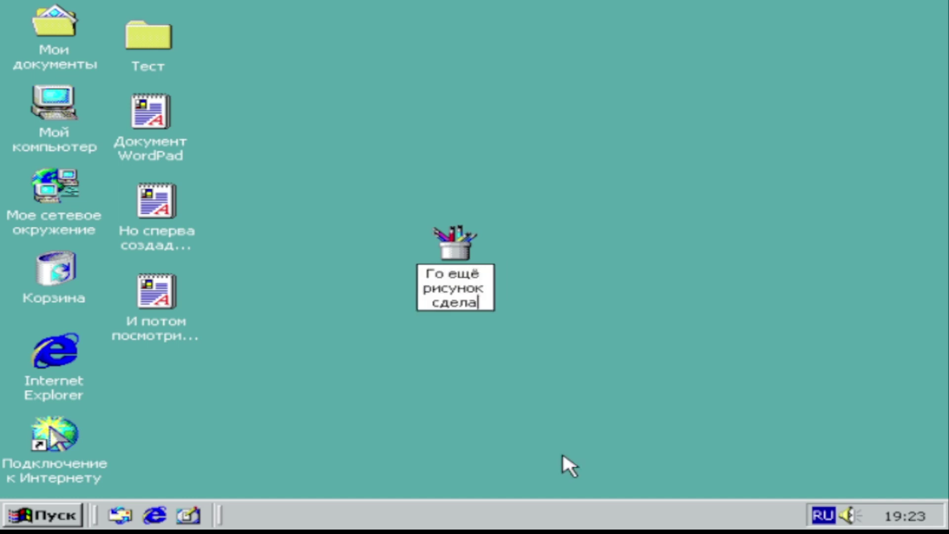
{"action": "key", "text": "Return"}
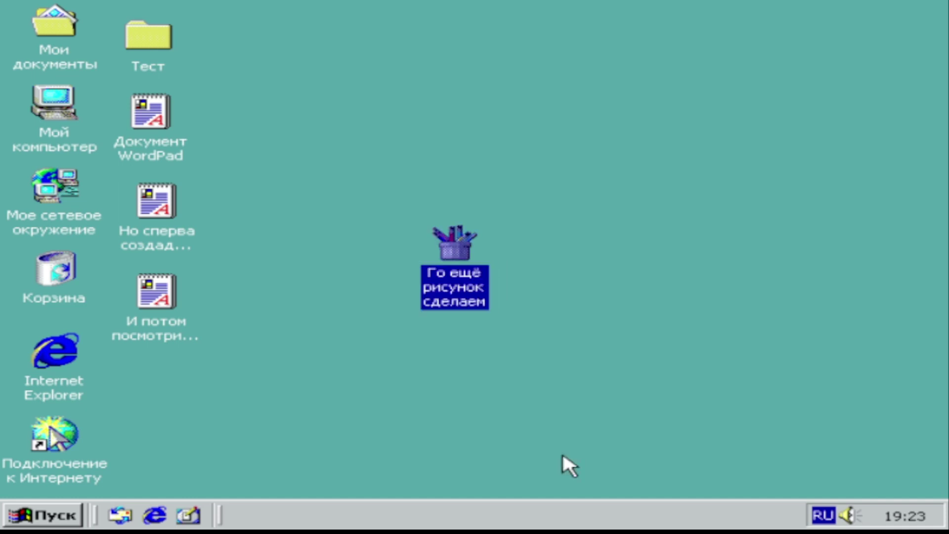
Open the new bitmap in a maximized Paint window and enlarge its canvas to nearly fill the work area.
{"action": "double_click", "coordinate": [457, 247]}
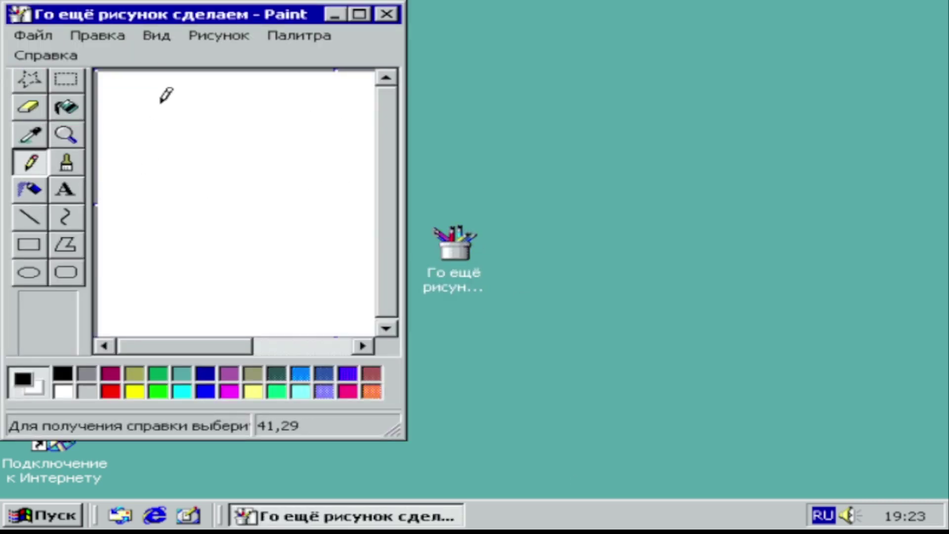
{"action": "left_click", "coordinate": [359, 14]}
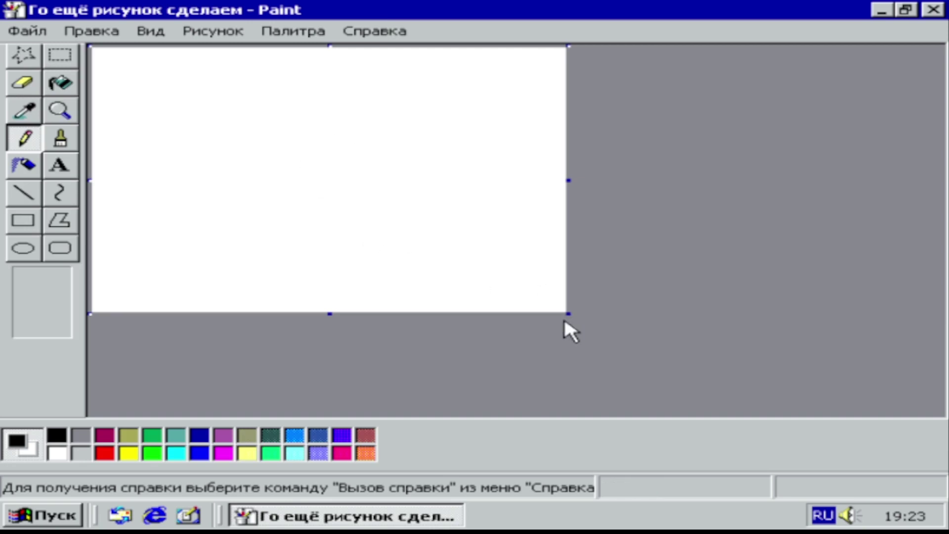
{"action": "mouse_move", "coordinate": [567, 314]}
{"action": "left_mouse_down"}
{"action": "mouse_move", "coordinate": [739, 335]}
{"action": "mouse_move", "coordinate": [897, 424]}
{"action": "left_mouse_up"}
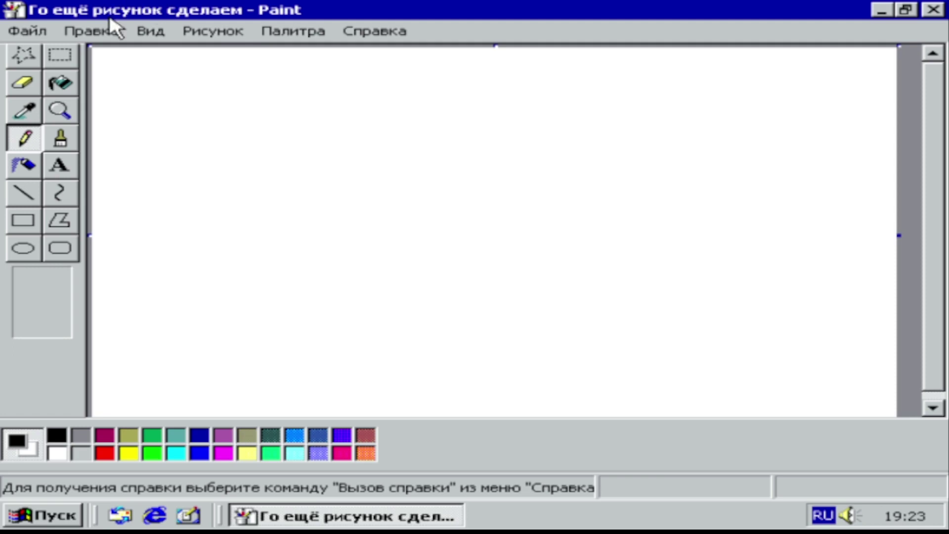
Handwrite a few letters in black with the Pencil on the canvas and undo the last three strokes.
{"action": "mouse_move", "coordinate": [179, 154]}
{"action": "left_mouse_down"}
{"action": "mouse_move", "coordinate": [167, 151]}
{"action": "mouse_move", "coordinate": [193, 199]}
{"action": "mouse_move", "coordinate": [242, 131]}
{"action": "mouse_move", "coordinate": [281, 215]}
{"action": "mouse_move", "coordinate": [313, 184]}
{"action": "mouse_move", "coordinate": [295, 186]}
{"action": "mouse_move", "coordinate": [314, 227]}
{"action": "left_mouse_up"}
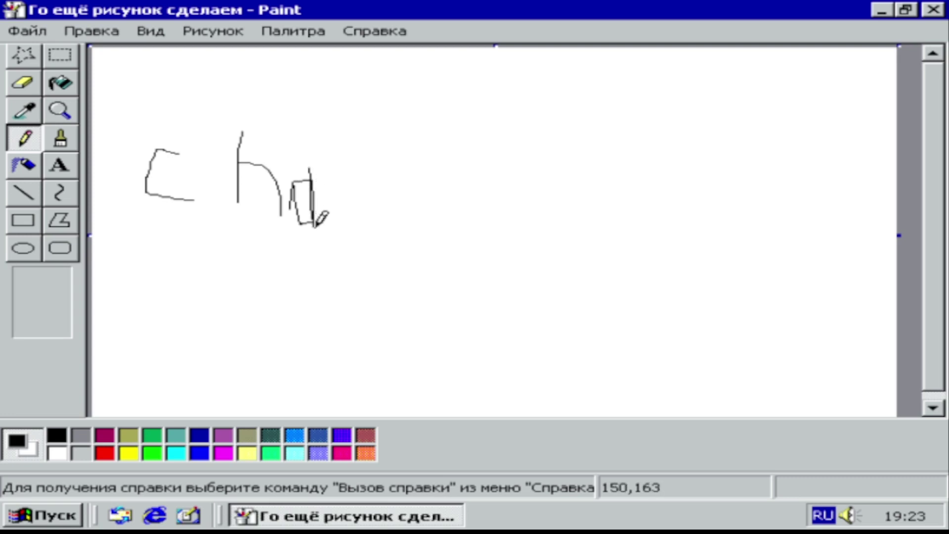
{"action": "key", "text": "ctrl+z"}
{"action": "key", "text": "ctrl+z"}
{"action": "key", "text": "ctrl+z"}
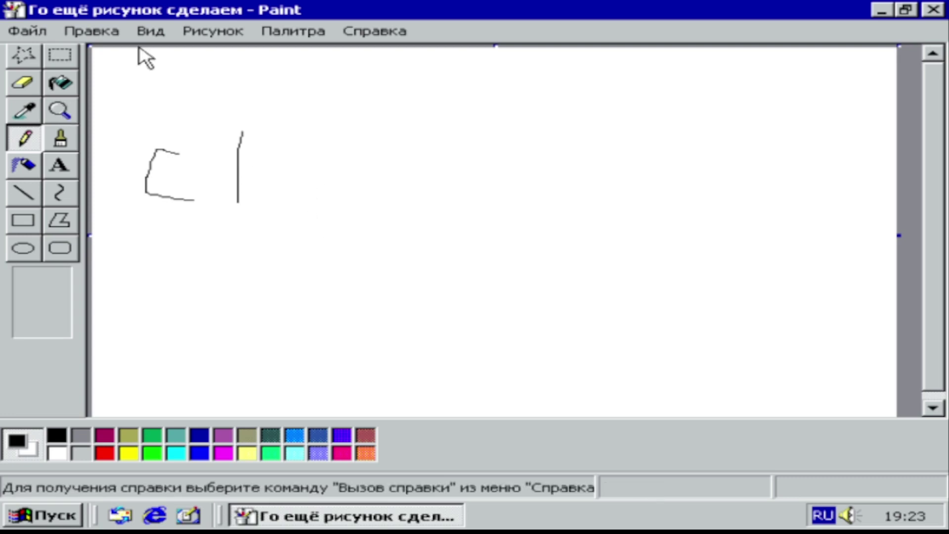
Scribble red Brush strokes across the whole canvas.
{"action": "left_click", "coordinate": [59, 138]}
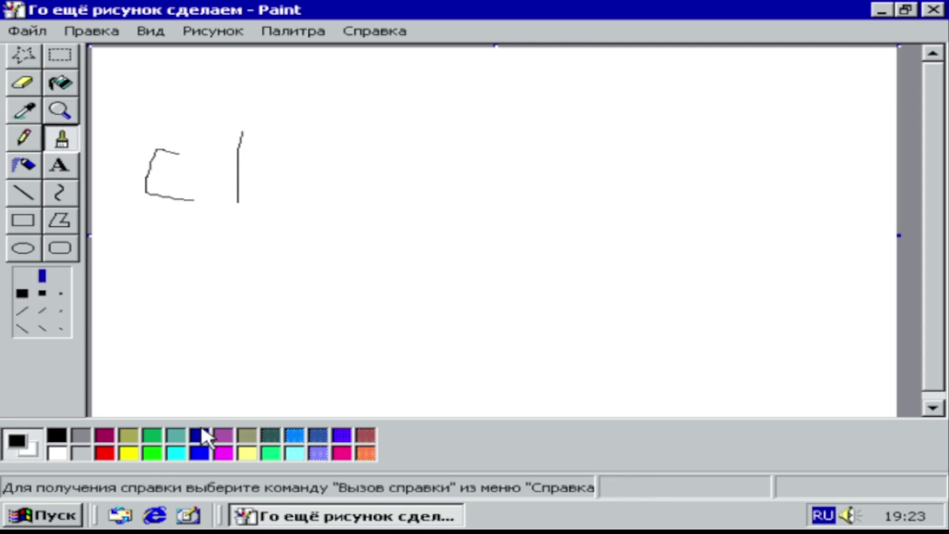
{"action": "left_click", "coordinate": [104, 453]}
{"action": "mouse_move", "coordinate": [235, 77]}
{"action": "left_mouse_down"}
{"action": "mouse_move", "coordinate": [488, 232]}
{"action": "mouse_move", "coordinate": [584, 243]}
{"action": "mouse_move", "coordinate": [515, 82]}
{"action": "mouse_move", "coordinate": [189, 388]}
{"action": "mouse_move", "coordinate": [673, 293]}
{"action": "mouse_move", "coordinate": [83, 139]}
{"action": "mouse_move", "coordinate": [172, 210]}
{"action": "mouse_move", "coordinate": [784, 76]}
{"action": "mouse_move", "coordinate": [947, 97]}
{"action": "mouse_move", "coordinate": [382, 83]}
{"action": "mouse_move", "coordinate": [0, 302]}
{"action": "mouse_move", "coordinate": [611, 0]}
{"action": "mouse_move", "coordinate": [718, 174]}
{"action": "mouse_move", "coordinate": [23, 533]}
{"action": "mouse_move", "coordinate": [948, 0]}
{"action": "mouse_move", "coordinate": [948, 161]}
{"action": "mouse_move", "coordinate": [783, 59]}
{"action": "left_mouse_up"}
Close the drawing saving its changes, and place its icon below the third WordPad document.
{"action": "left_click", "coordinate": [933, 10]}
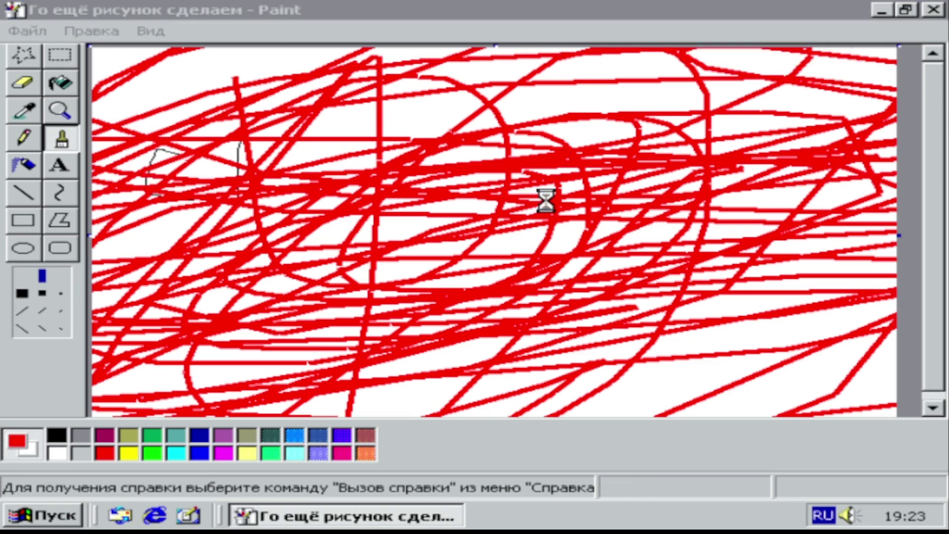
{"action": "left_click", "coordinate": [322, 292]}
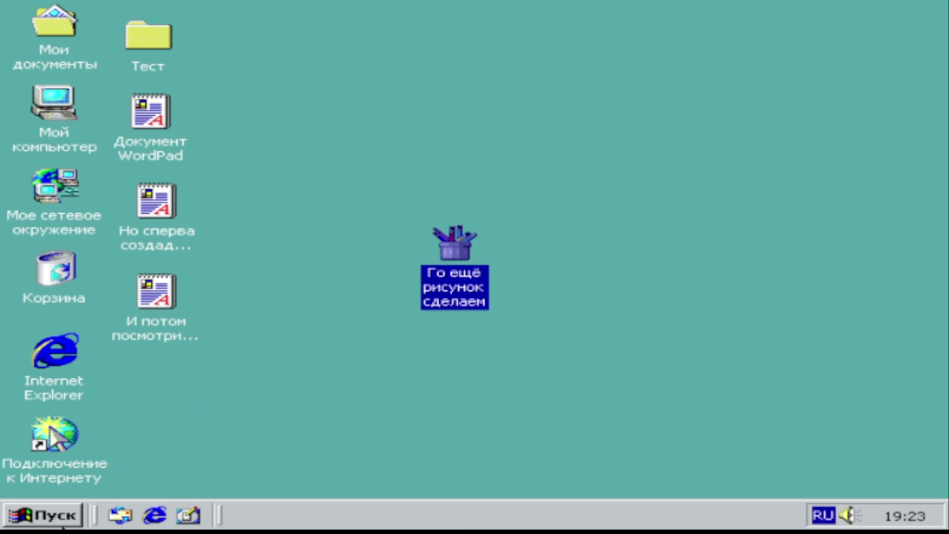
{"action": "mouse_move", "coordinate": [456, 272]}
{"action": "left_mouse_down"}
{"action": "mouse_move", "coordinate": [339, 345]}
{"action": "mouse_move", "coordinate": [151, 386]}
{"action": "mouse_move", "coordinate": [171, 398]}
{"action": "left_mouse_up"}
{"action": "left_click", "coordinate": [214, 411]}
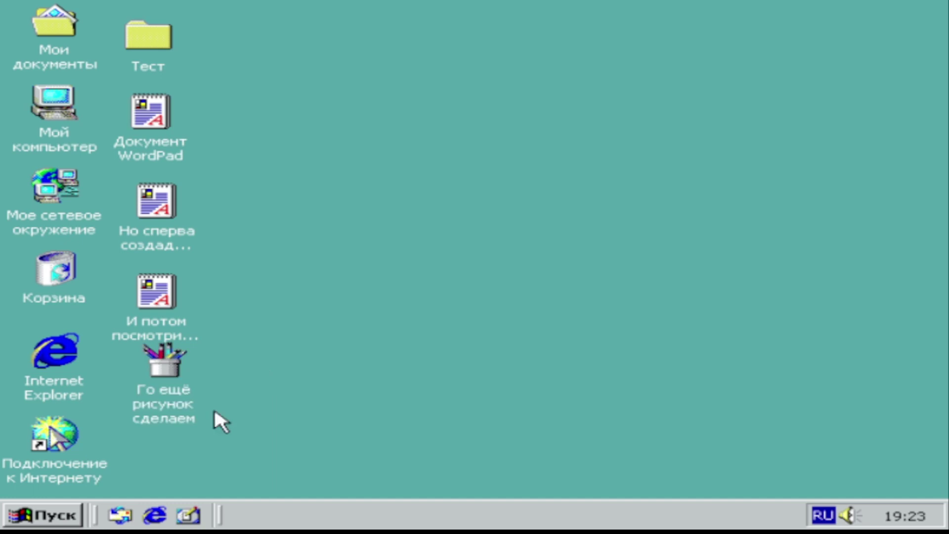
{"action": "left_click", "coordinate": [22, 516]}
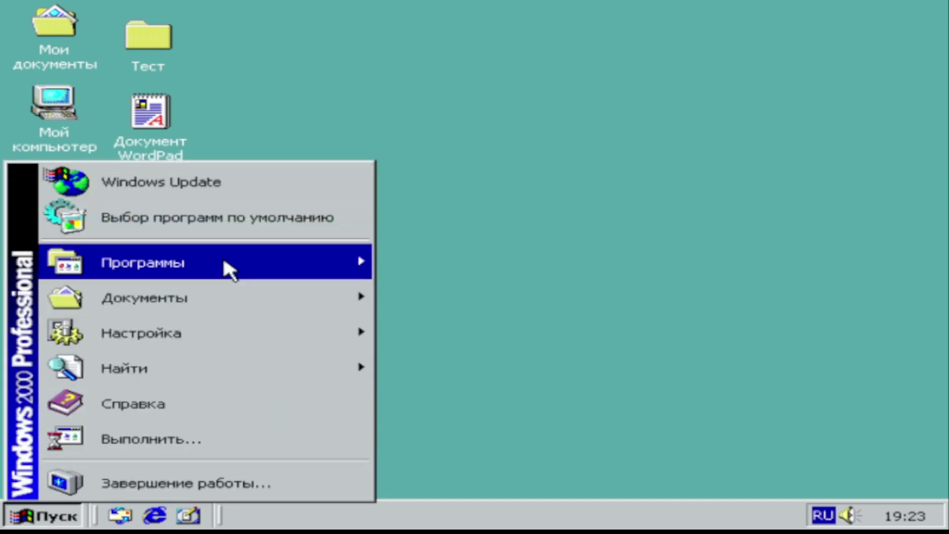
{"action": "left_click", "coordinate": [478, 281]}
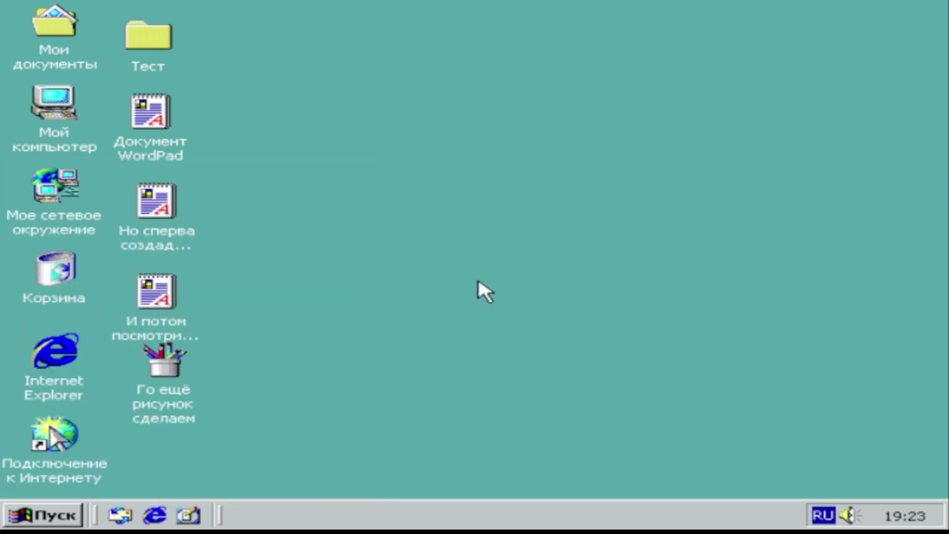
Create a fourth WordPad document on the desktop named "Ладно, щас образ загружу".
{"action": "right_click", "coordinate": [478, 282]}
{"action": "mouse_move", "coordinate": [553, 457]}
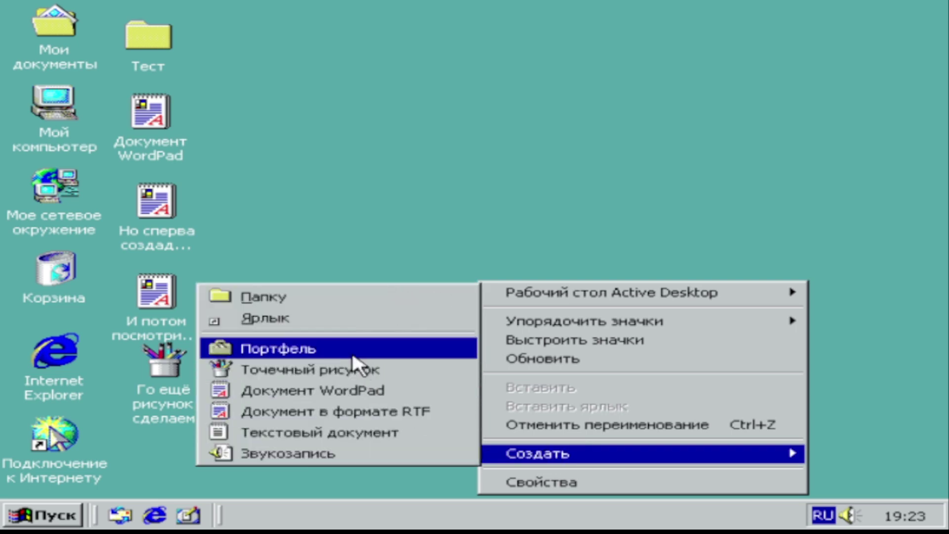
{"action": "left_click", "coordinate": [263, 390]}
{"action": "type", "text": "дл"}
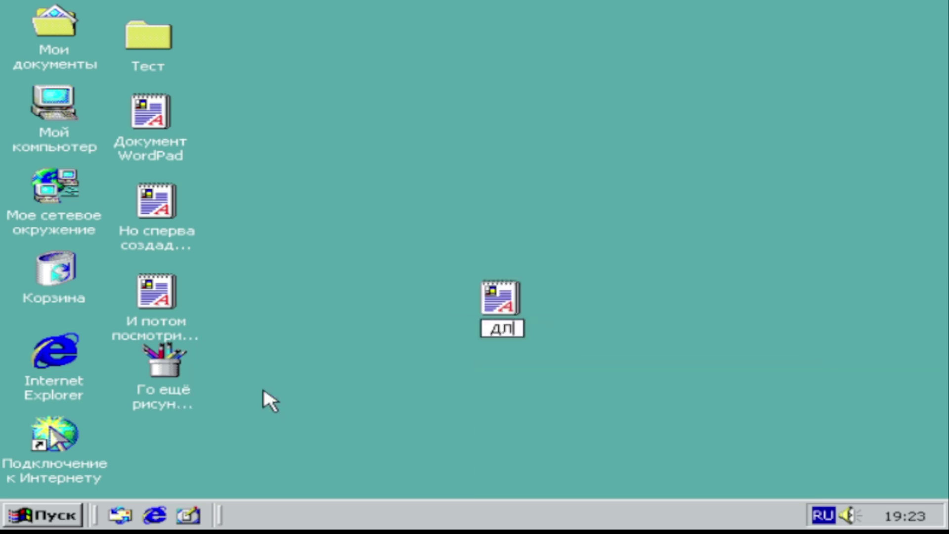
{"action": "key", "text": "BackSpace"}
{"action": "type", "text": "Ладно"}
{"action": "key", "text": "alt+shift"}
{"action": "type", "text": ","}
{"action": "key", "text": "alt+shift"}
{"action": "type", "text": "щас образ "}
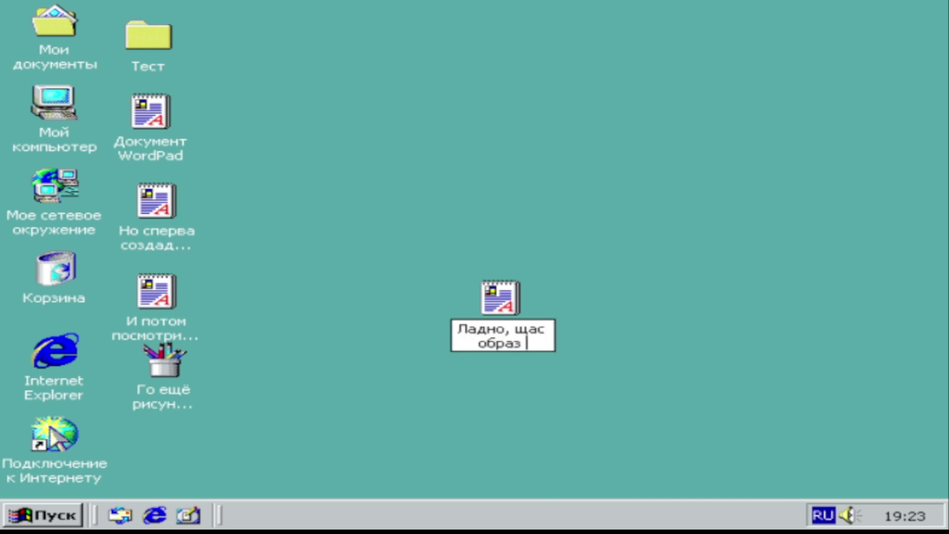
{"action": "type", "text": "загружу"}
{"action": "key", "text": "Return"}
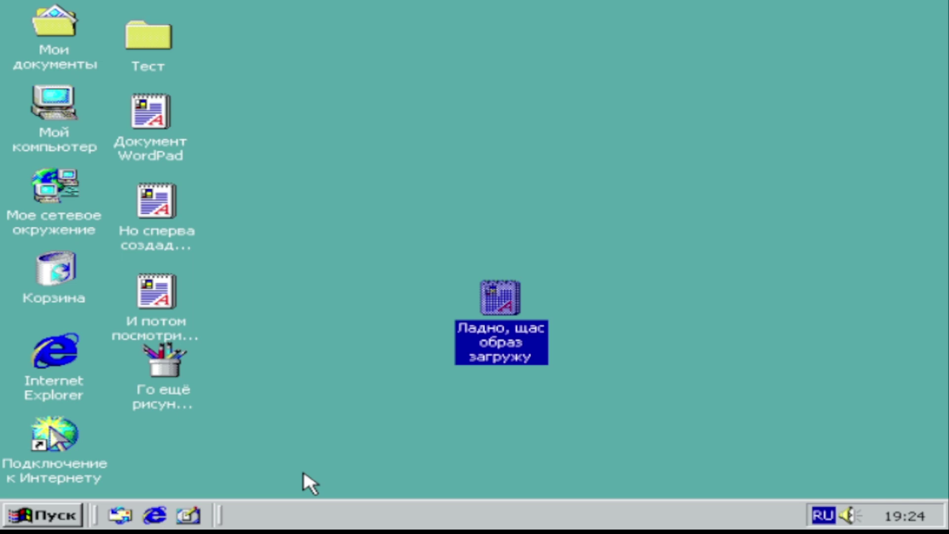
{"action": "left_click", "coordinate": [710, 352]}
Launch the Windows XP installation from the disc in drive D: of Мой компьютер.
{"action": "double_click", "coordinate": [64, 123]}
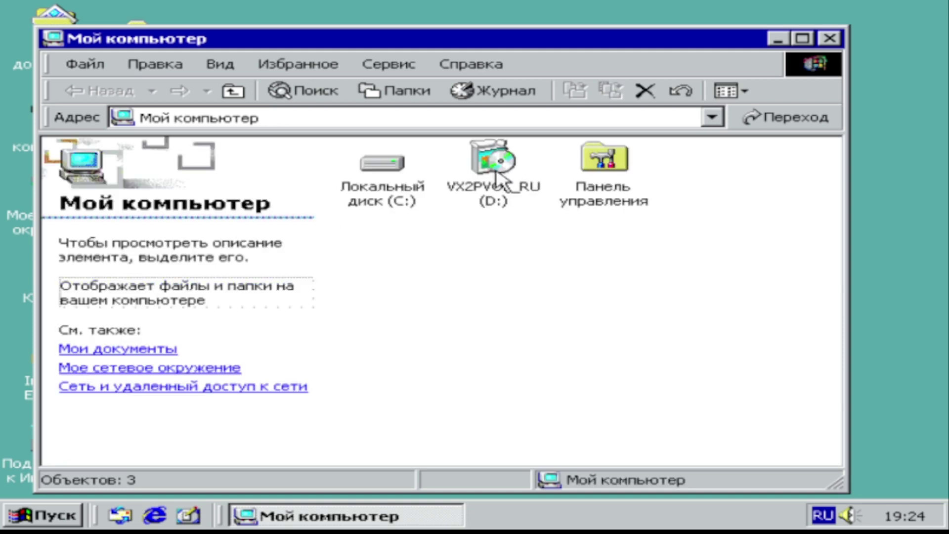
{"action": "left_click", "coordinate": [498, 173]}
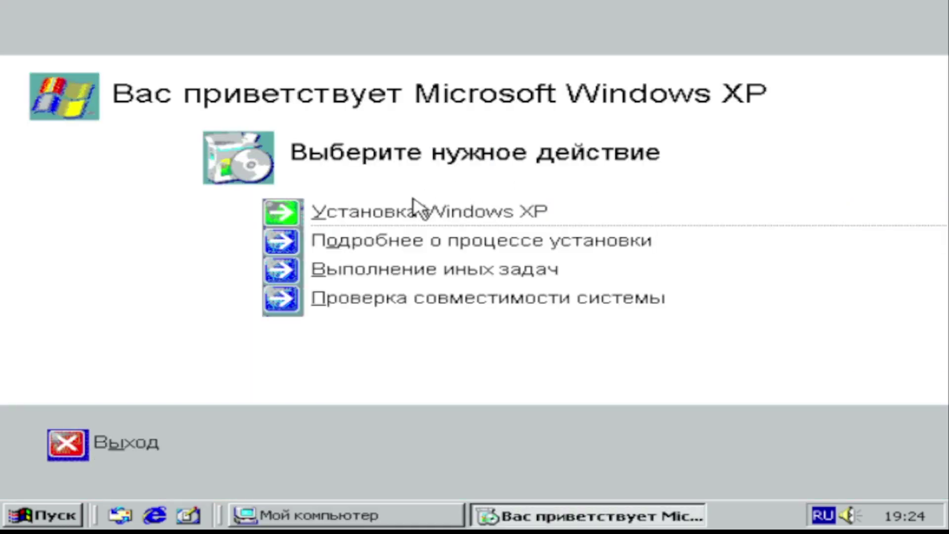
{"action": "left_click", "coordinate": [374, 223]}
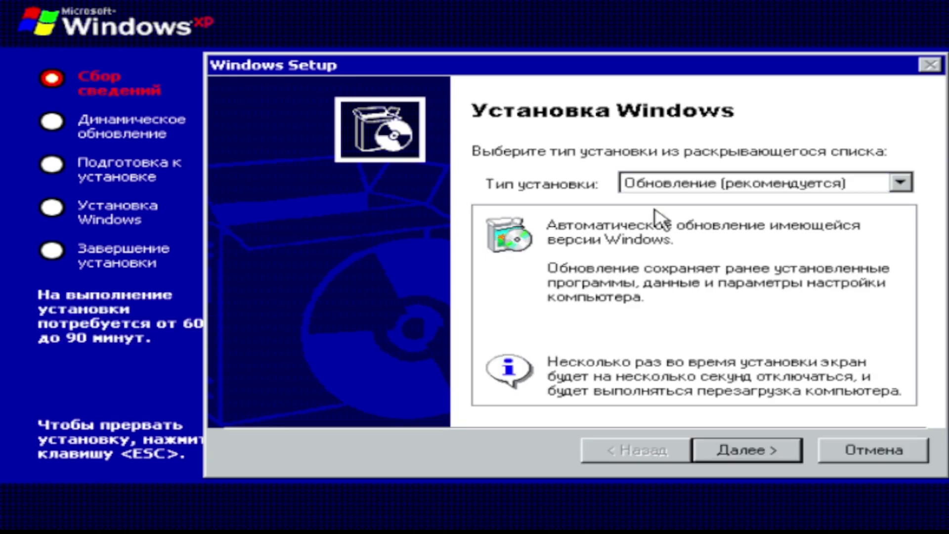
Choose the recommended upgrade installation type and accept the licence agreement in Windows Setup.
{"action": "left_click", "coordinate": [752, 450]}
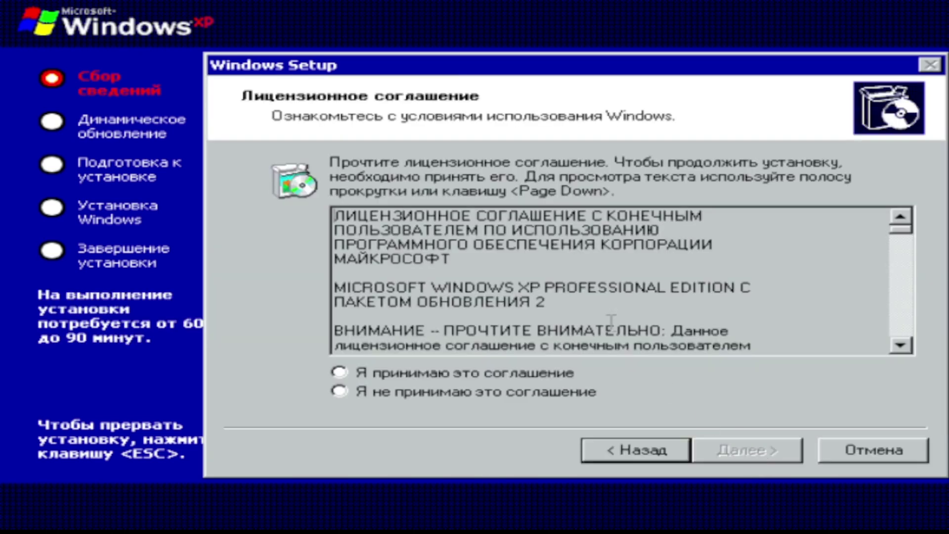
{"action": "left_click", "coordinate": [451, 372]}
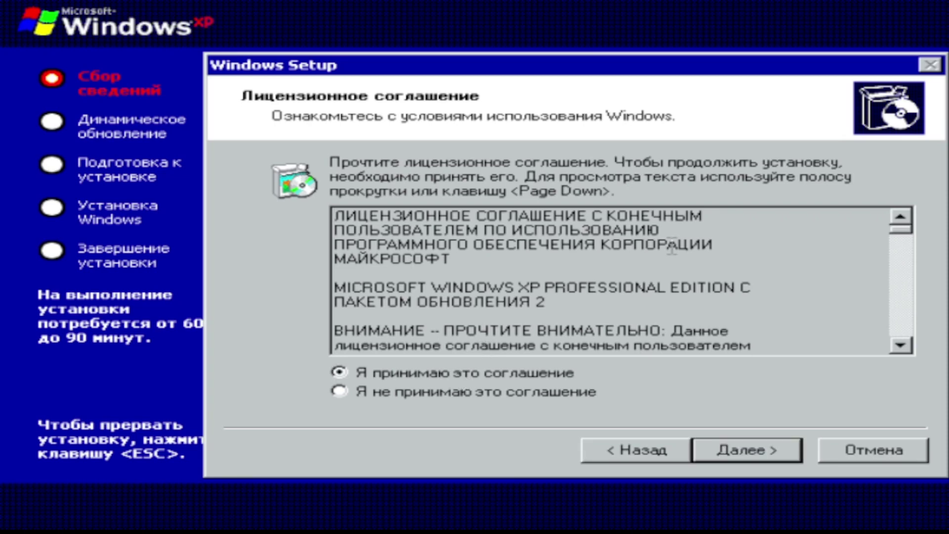
{"action": "scroll", "coordinate": [896, 341], "scroll_direction": "down", "scroll_amount": 3}
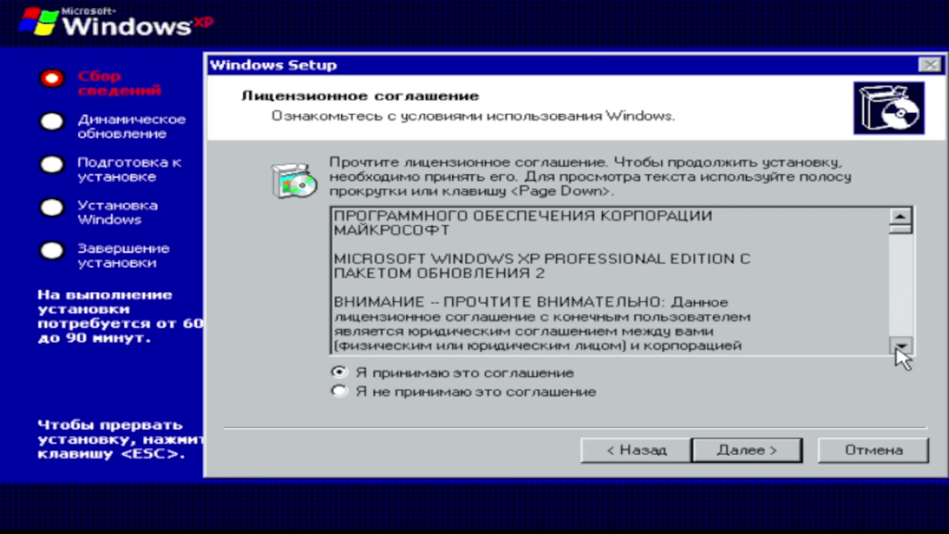
{"action": "scroll", "coordinate": [895, 349], "scroll_direction": "down", "scroll_amount": 2}
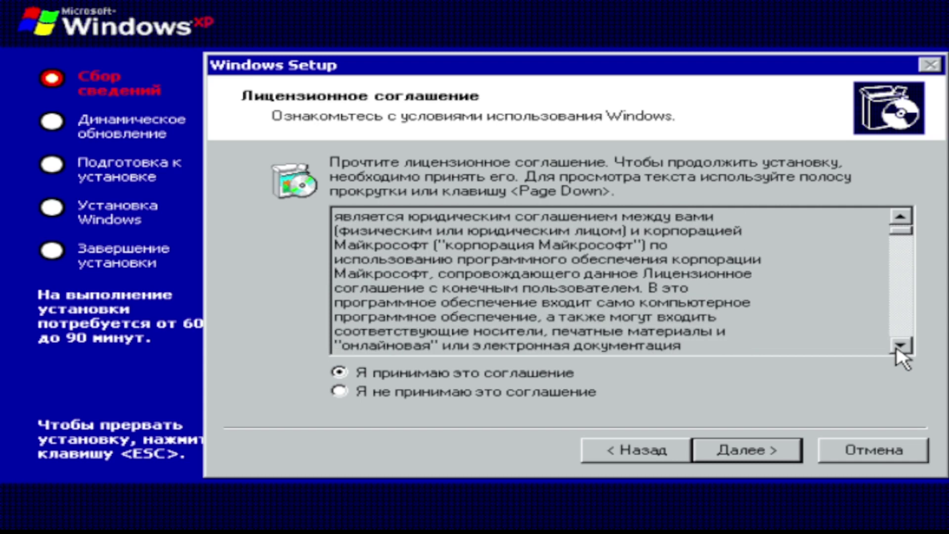
{"action": "left_click", "coordinate": [769, 451]}
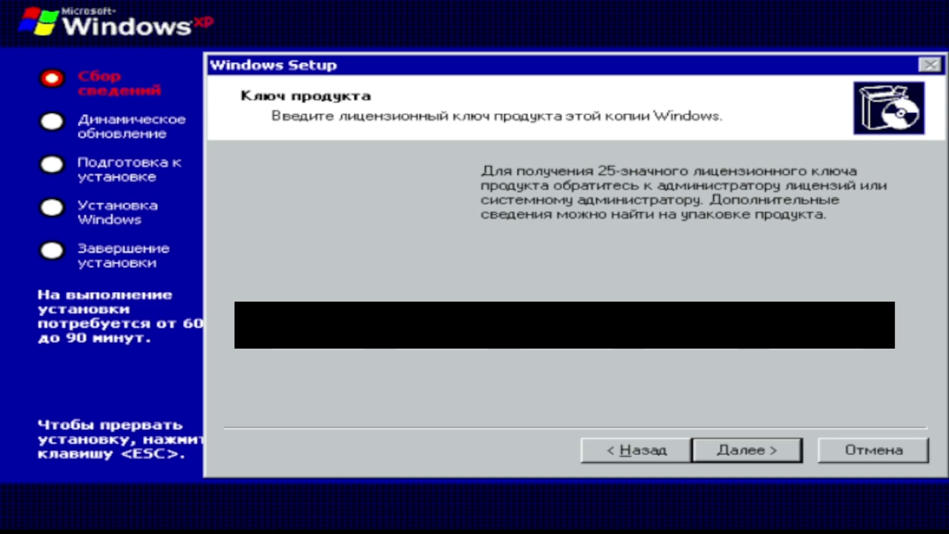
Submit the product key, try downloading updated setup files, and skip the update step to continue the installation.
{"action": "key", "text": "Return"}
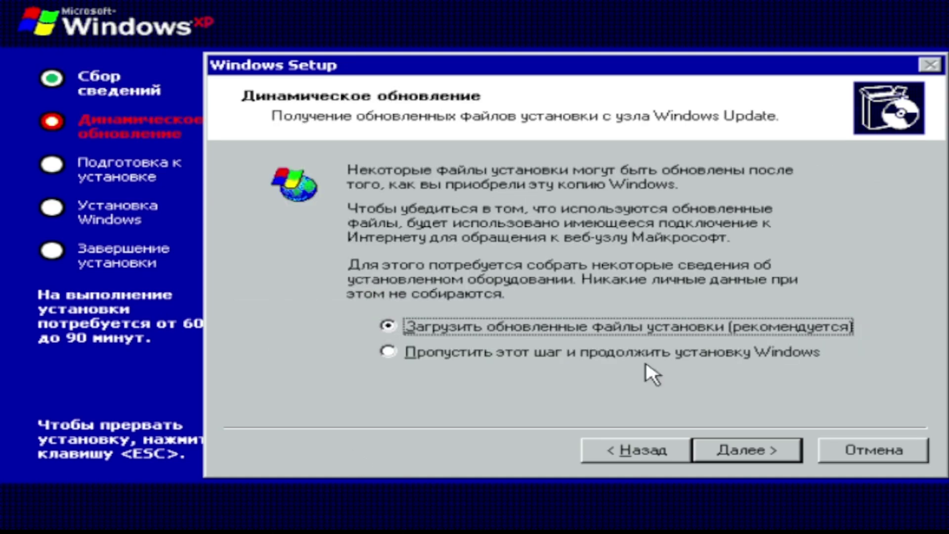
{"action": "left_click", "coordinate": [746, 457]}
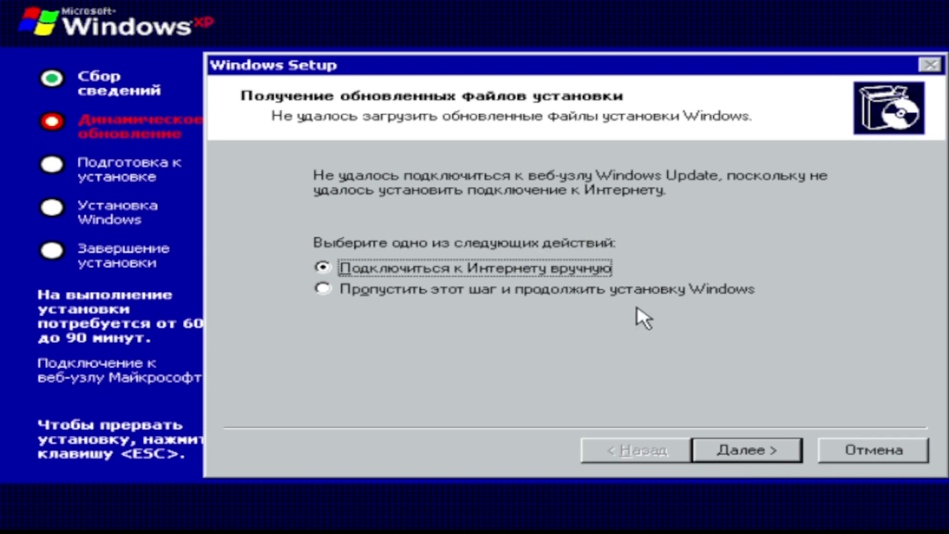
{"action": "left_click", "coordinate": [658, 295]}
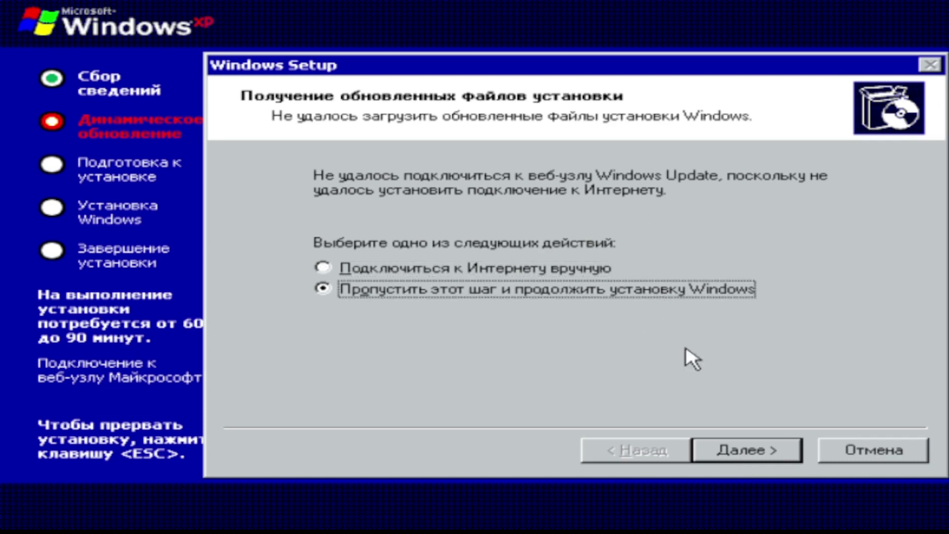
{"action": "left_click", "coordinate": [746, 453]}
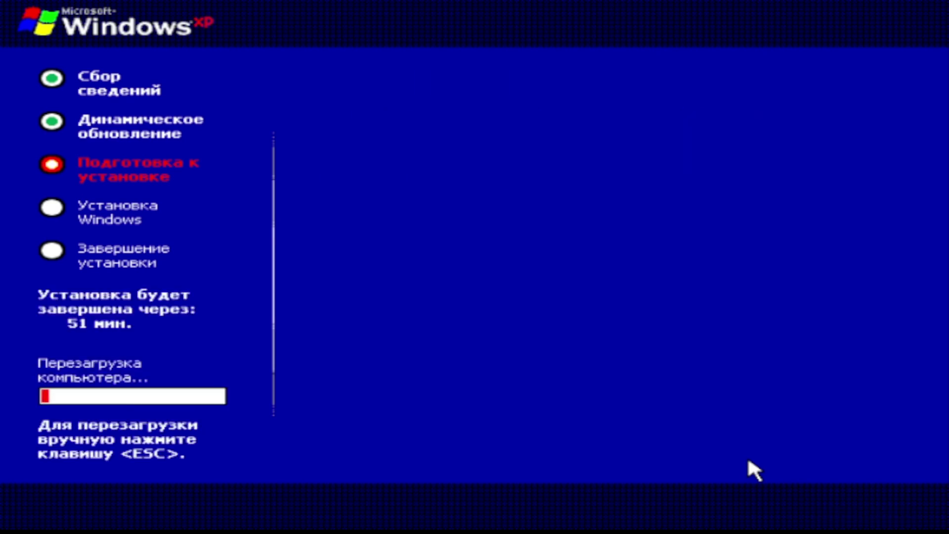
Write "Стоп, так долго надо ждат" in a new Notepad document during the restart countdown, and end Notepad without saving.
{"action": "key", "text": "super"}
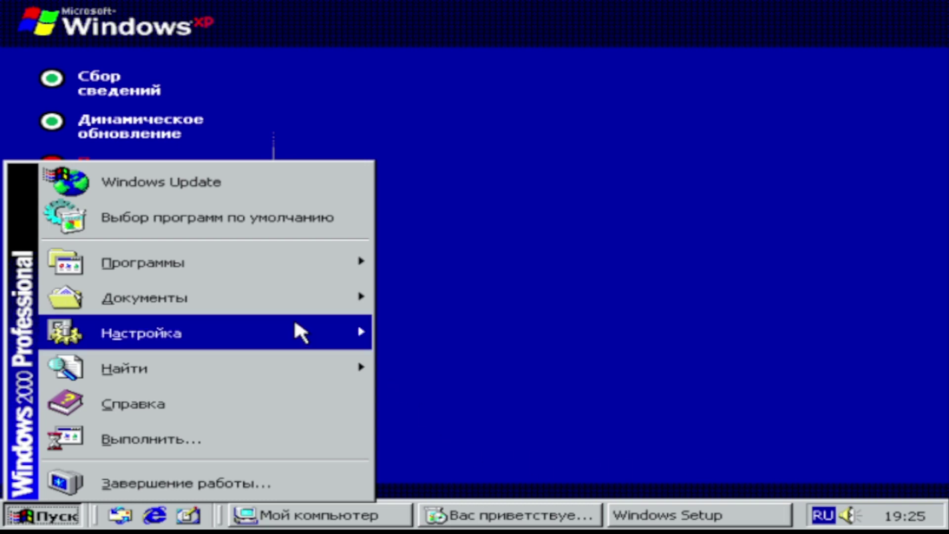
{"action": "mouse_move", "coordinate": [283, 274]}
{"action": "mouse_move", "coordinate": [485, 273]}
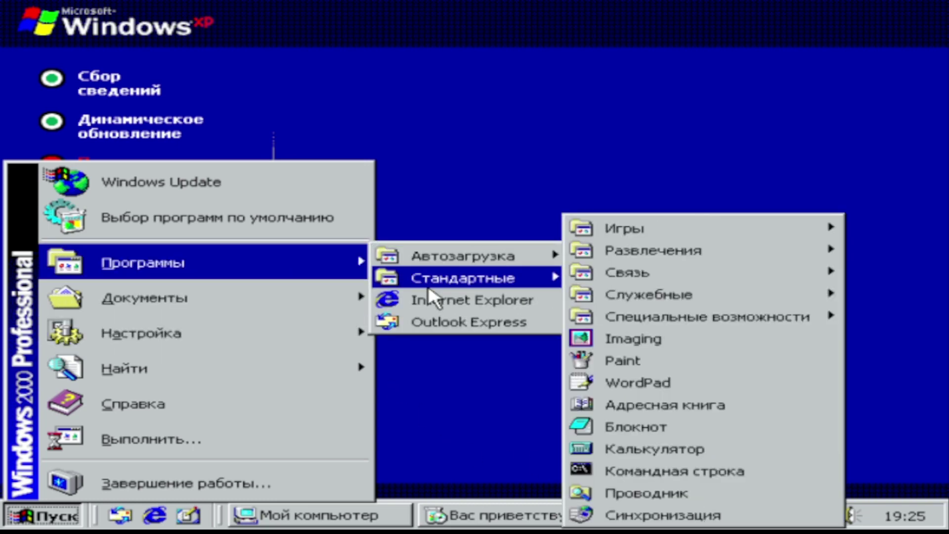
{"action": "left_click", "coordinate": [632, 427]}
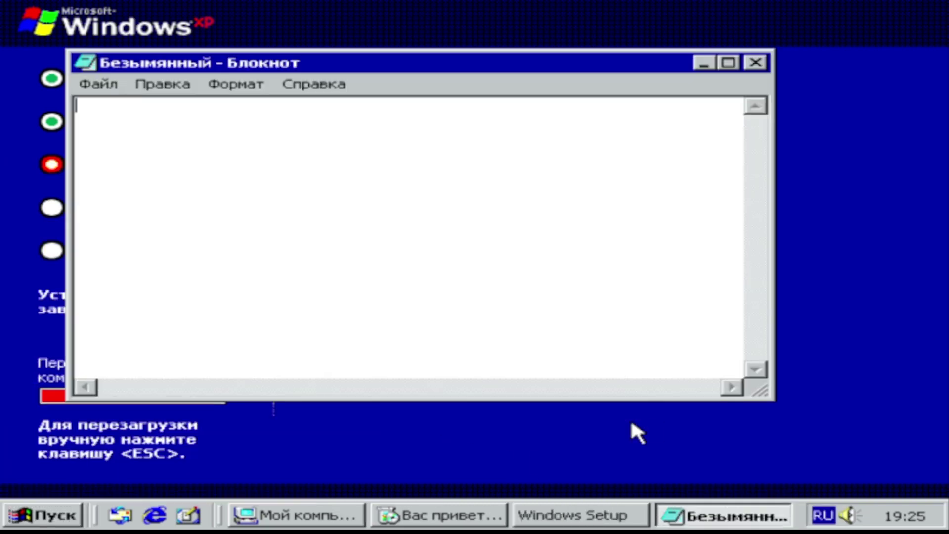
{"action": "key", "text": "alt+shift"}
{"action": "type", "text": "cbnhj"}
{"action": "type", "text": "так долг"}
{"action": "type", "text": "о надо ждат"}
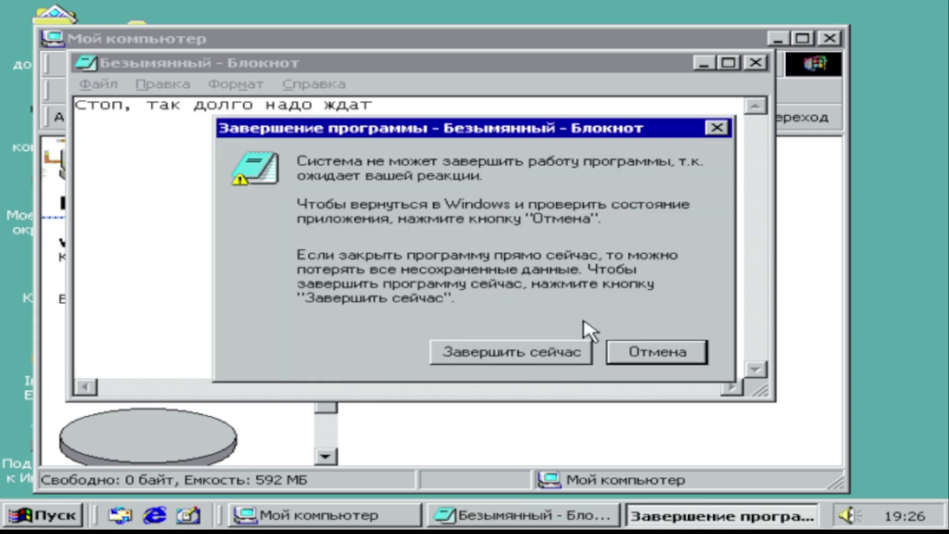
{"action": "left_click", "coordinate": [472, 352]}
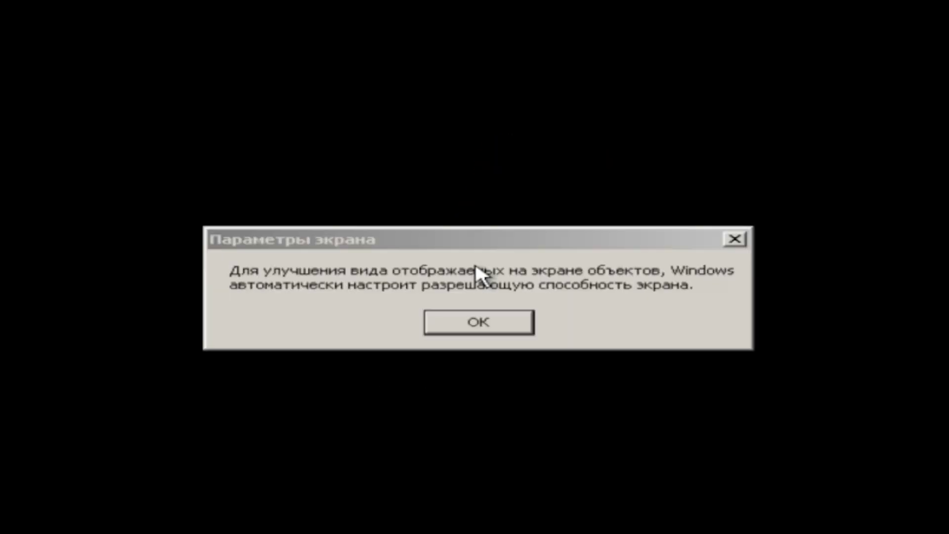
Accept the automatic screen resolution adjustment and go through the Windows XP welcome screens to the desktop.
{"action": "left_click", "coordinate": [485, 320]}
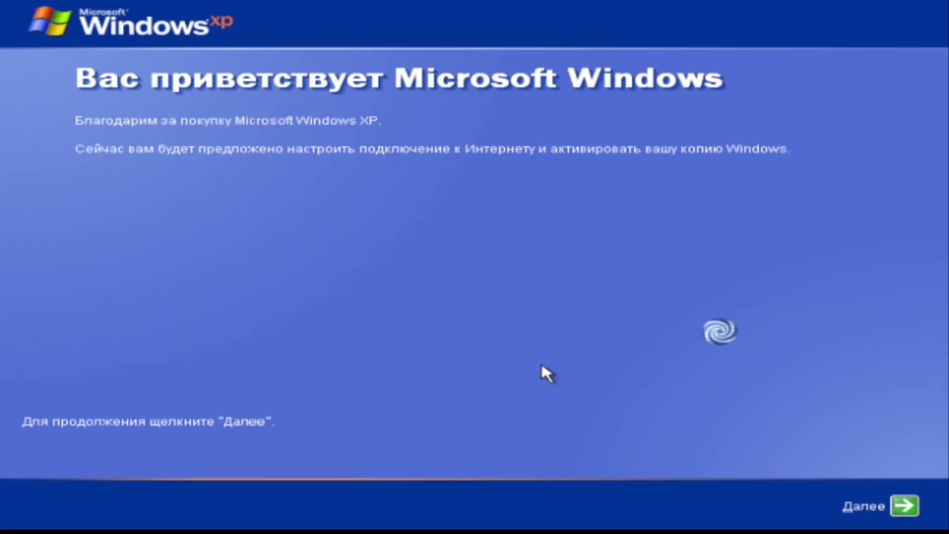
{"action": "key", "text": "Return"}
{"action": "left_click", "coordinate": [864, 503]}
{"action": "left_click", "coordinate": [863, 502]}
{"action": "left_click", "coordinate": [907, 500]}
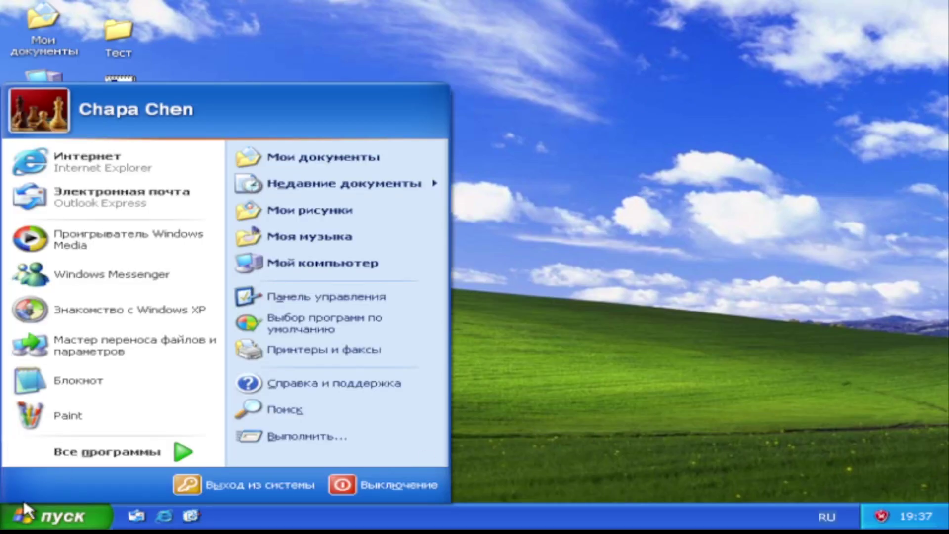
{"action": "left_click", "coordinate": [69, 517]}
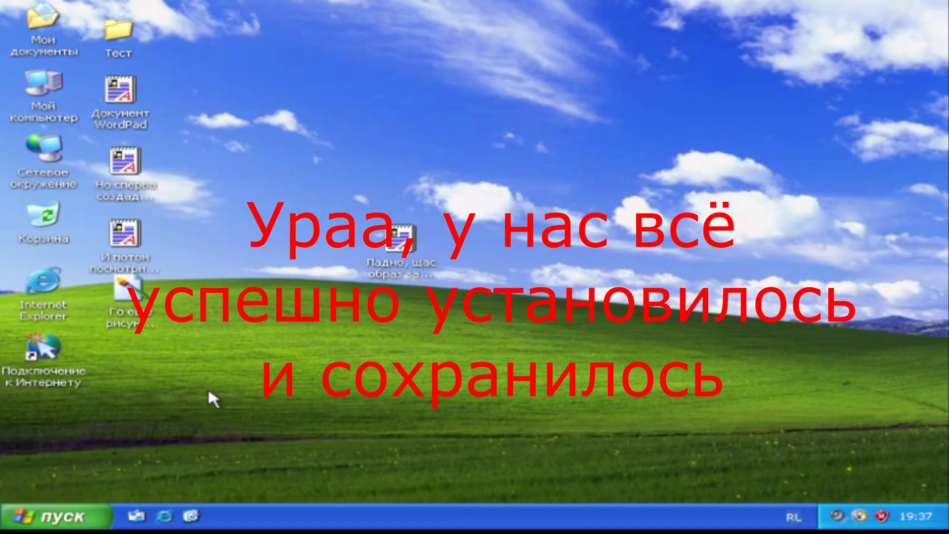
Examine the available themes, screen saver and window styles in the desktop's display properties.
{"action": "right_click", "coordinate": [238, 394]}
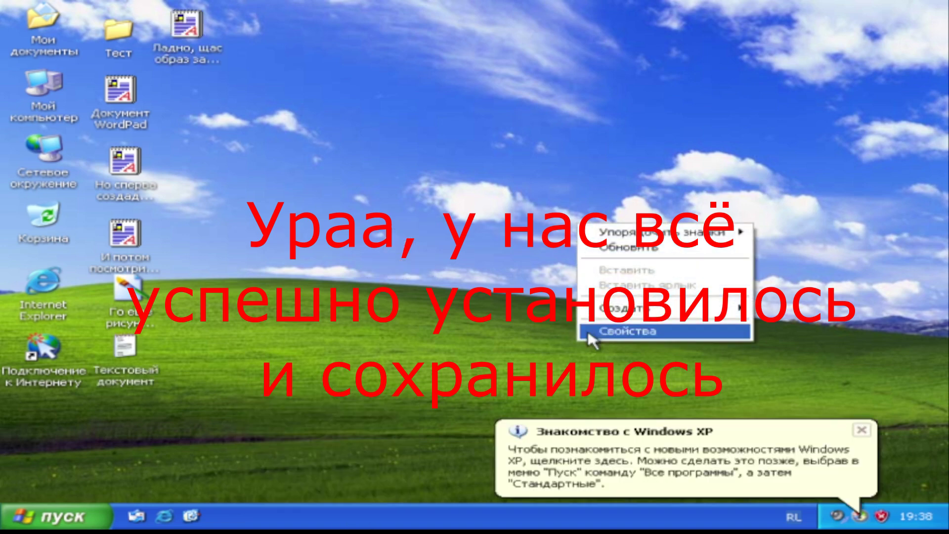
{"action": "left_click", "coordinate": [610, 332]}
{"action": "left_click", "coordinate": [271, 149]}
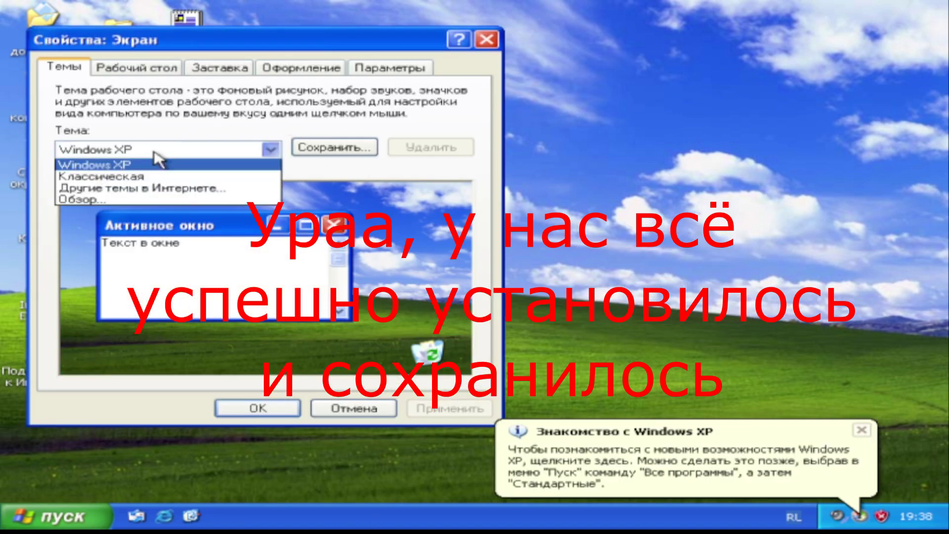
{"action": "left_click", "coordinate": [159, 149]}
{"action": "left_click", "coordinate": [222, 67]}
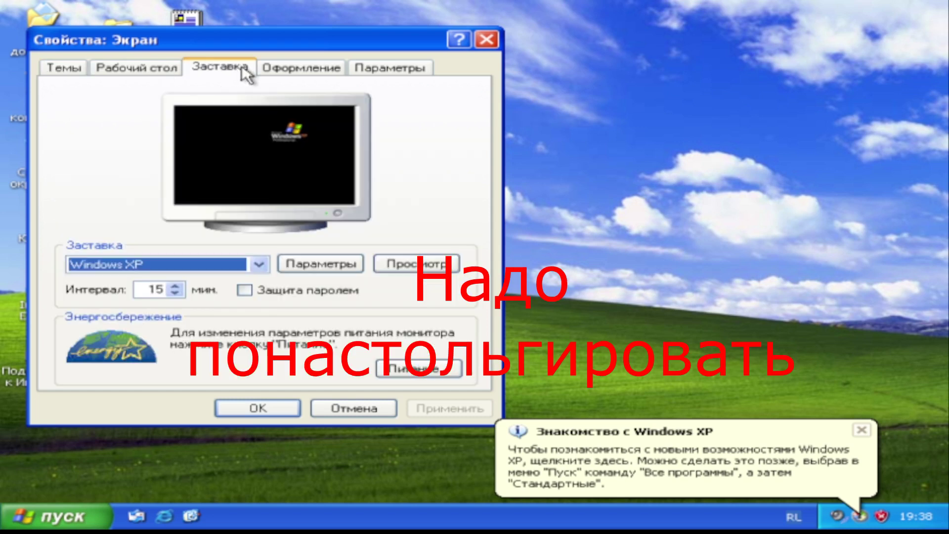
{"action": "left_click", "coordinate": [306, 67]}
{"action": "left_click", "coordinate": [228, 289]}
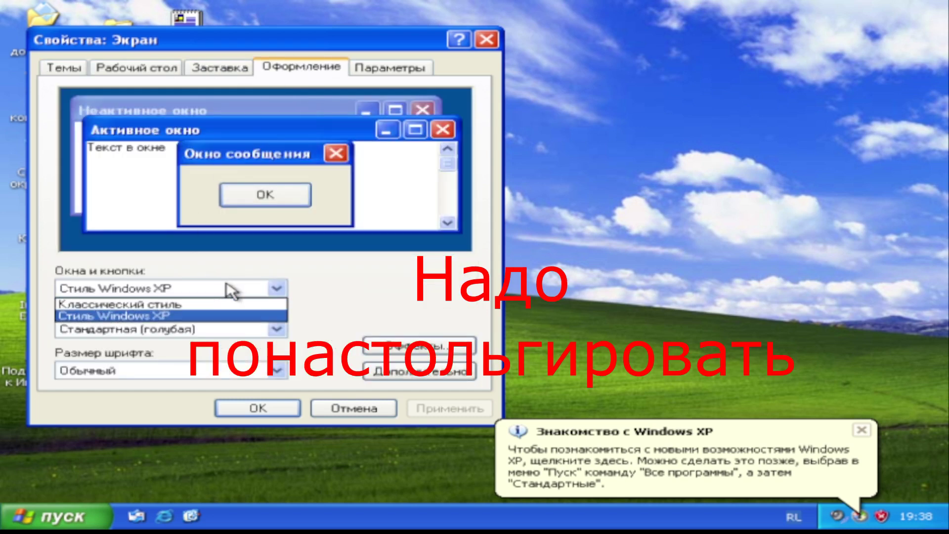
{"action": "left_click", "coordinate": [218, 287]}
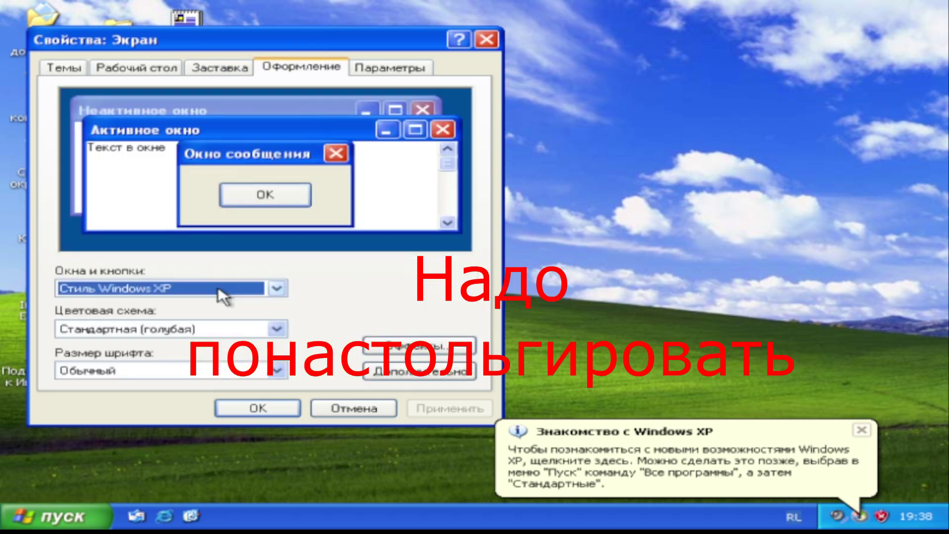
{"action": "left_click", "coordinate": [75, 73]}
{"action": "left_click", "coordinate": [158, 150]}
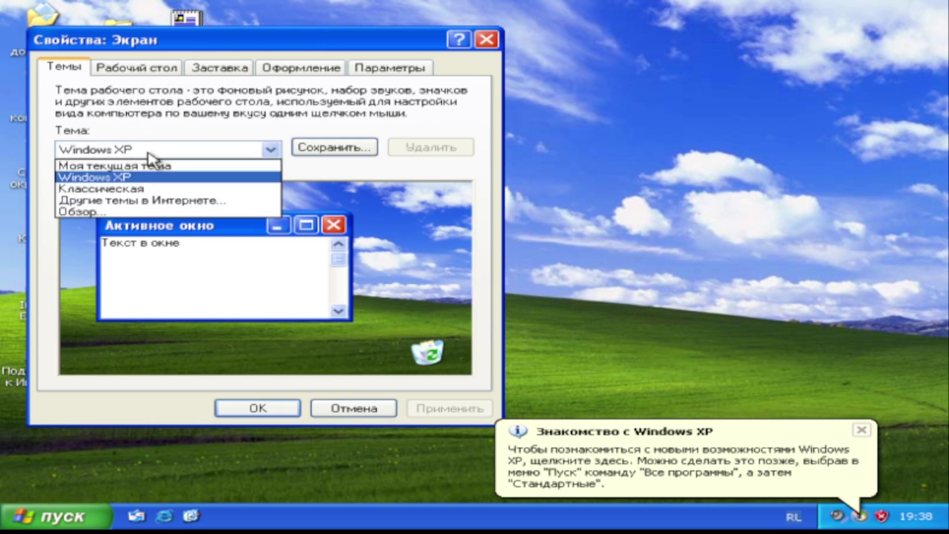
{"action": "left_click", "coordinate": [171, 114]}
Look through the list of desktop background pictures, previewing several of them.
{"action": "left_click", "coordinate": [121, 70]}
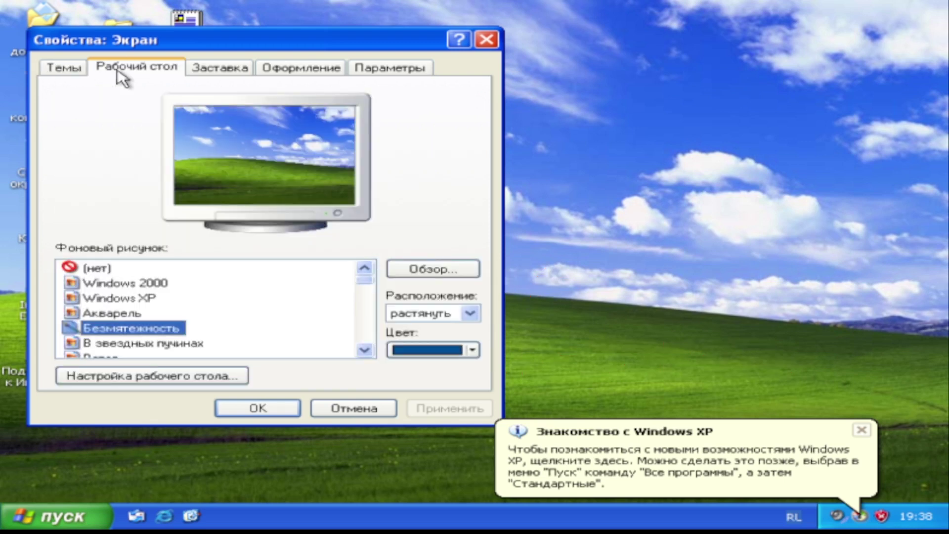
{"action": "left_click", "coordinate": [136, 313]}
{"action": "left_click", "coordinate": [81, 280]}
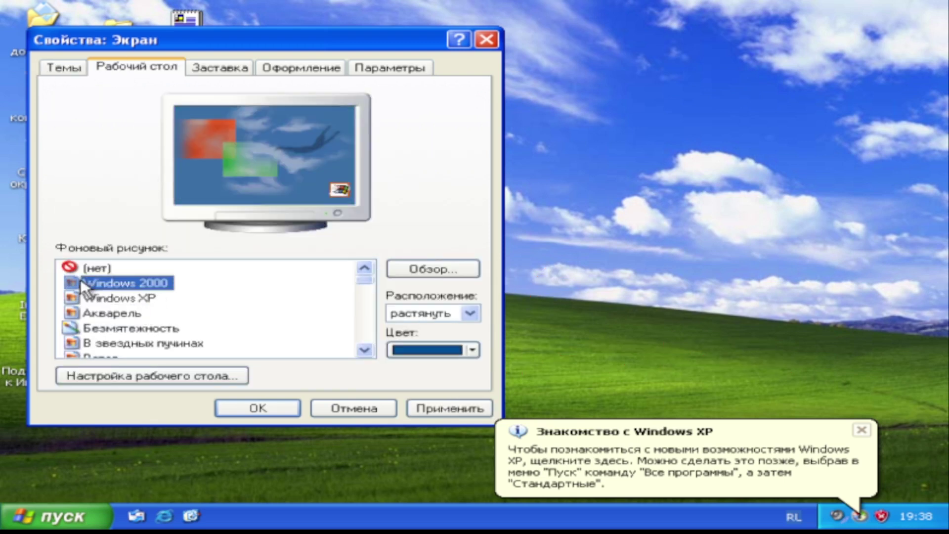
{"action": "left_click", "coordinate": [121, 299]}
{"action": "scroll", "coordinate": [124, 301], "scroll_direction": "down", "scroll_amount": 4}
{"action": "left_click", "coordinate": [124, 300]}
{"action": "scroll", "coordinate": [124, 302], "scroll_direction": "down", "scroll_amount": 2}
{"action": "left_click", "coordinate": [124, 301]}
{"action": "scroll", "coordinate": [125, 301], "scroll_direction": "down", "scroll_amount": 3}
{"action": "scroll", "coordinate": [126, 301], "scroll_direction": "down", "scroll_amount": 4}
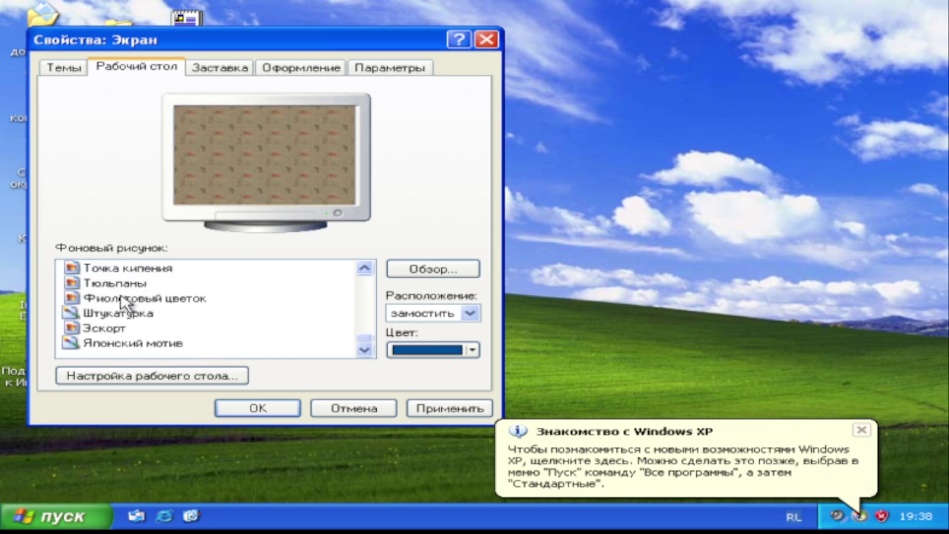
{"action": "left_click", "coordinate": [127, 298]}
{"action": "scroll", "coordinate": [127, 299], "scroll_direction": "up", "scroll_amount": 15}
Set the desktop background to (нет) and close the display properties with the change applied.
{"action": "key", "text": "Home"}
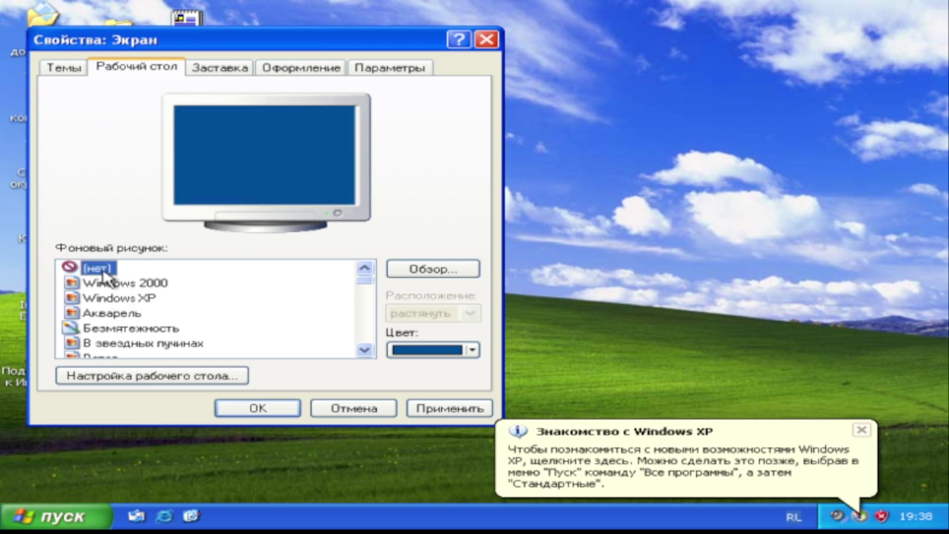
{"action": "left_click", "coordinate": [121, 284]}
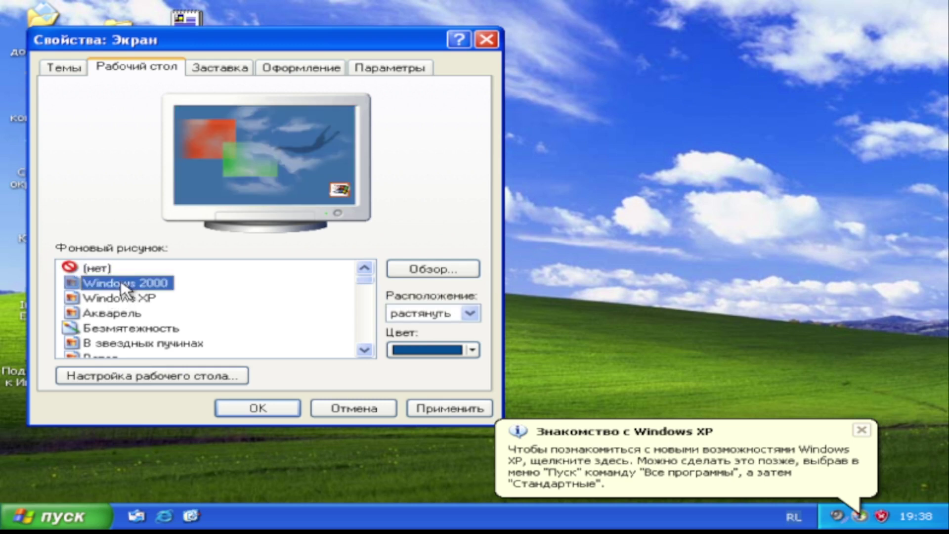
{"action": "left_click", "coordinate": [91, 269]}
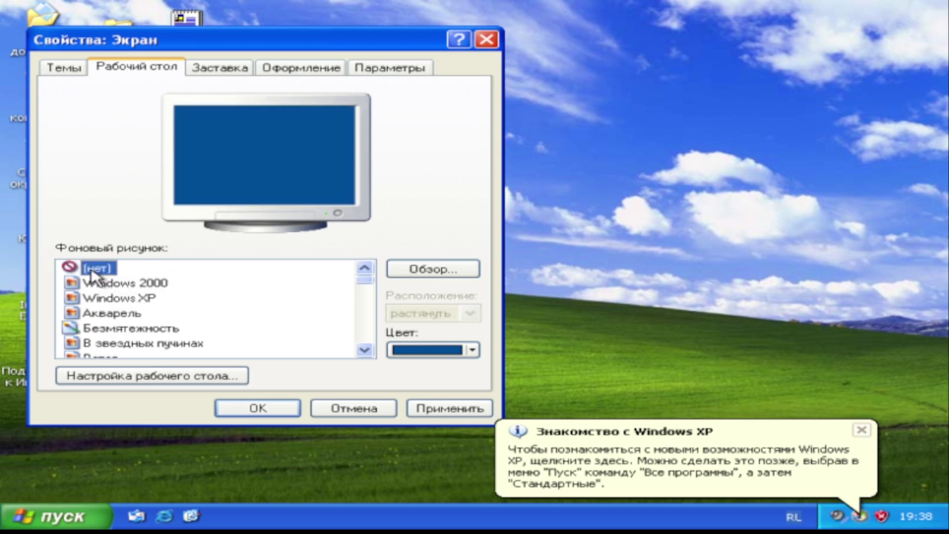
{"action": "left_click", "coordinate": [446, 412]}
{"action": "left_click", "coordinate": [253, 415]}
Reopen the display properties and set the screen resolution to 1280 by 1024.
{"action": "right_click", "coordinate": [264, 411]}
{"action": "left_click", "coordinate": [304, 421]}
{"action": "right_click", "coordinate": [300, 411]}
{"action": "left_click", "coordinate": [353, 402]}
{"action": "left_click", "coordinate": [420, 97]}
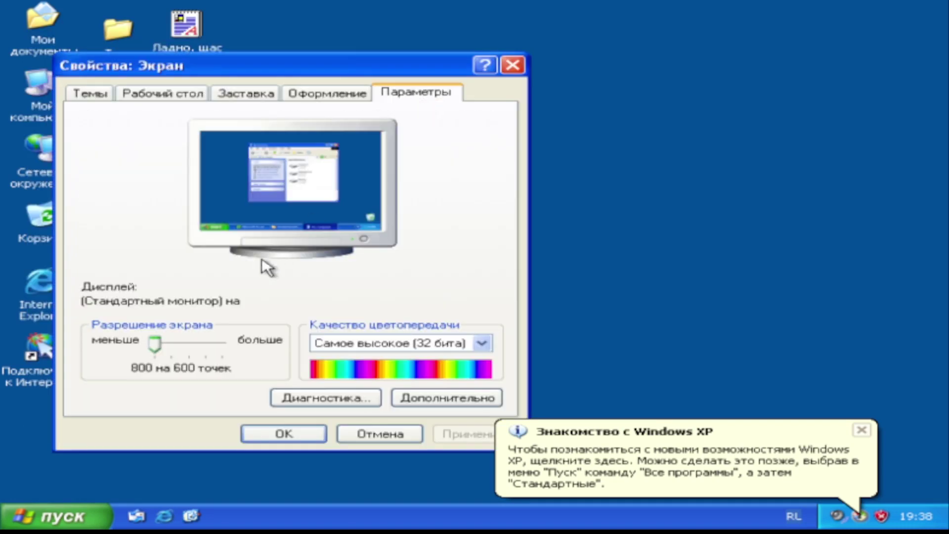
{"action": "left_click_drag", "start_coordinate": [156, 346], "coordinate": [206, 346]}
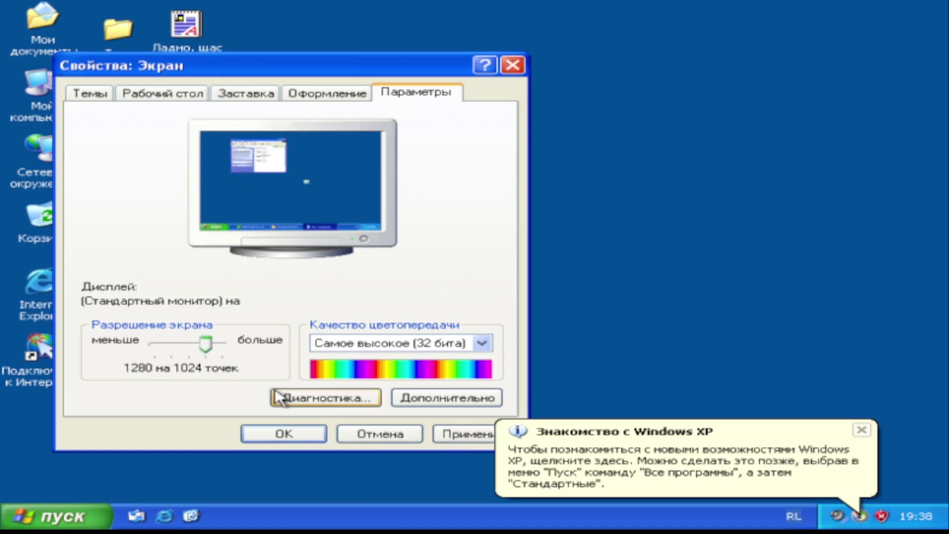
{"action": "left_click", "coordinate": [305, 435]}
{"action": "left_click", "coordinate": [222, 124]}
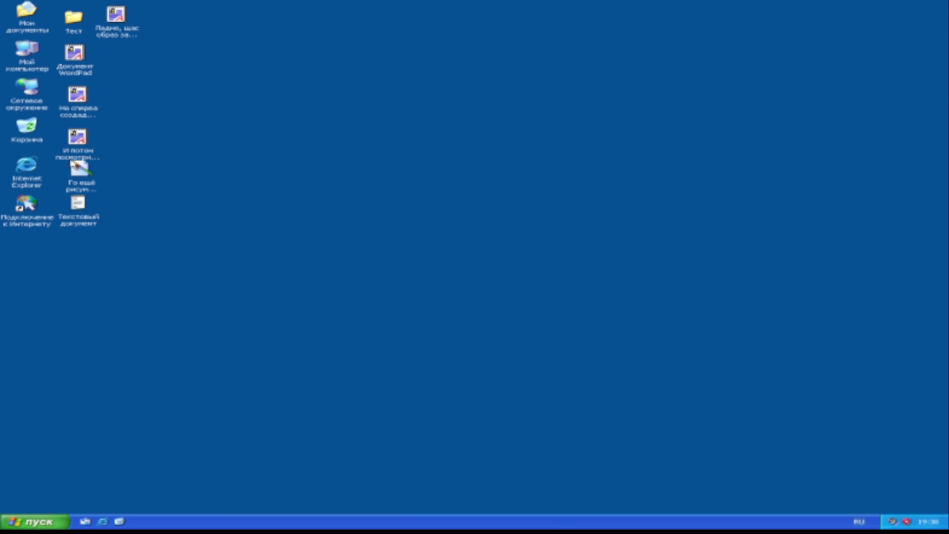
Set the screen resolution to 1024 by 768 in the display properties and apply it.
{"action": "right_click", "coordinate": [219, 306]}
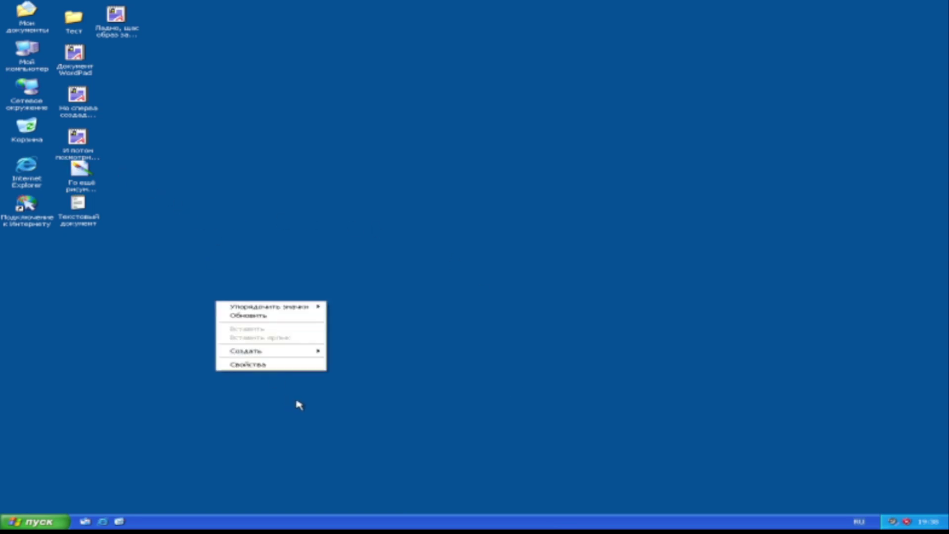
{"action": "left_click", "coordinate": [223, 366]}
{"action": "left_click", "coordinate": [284, 70]}
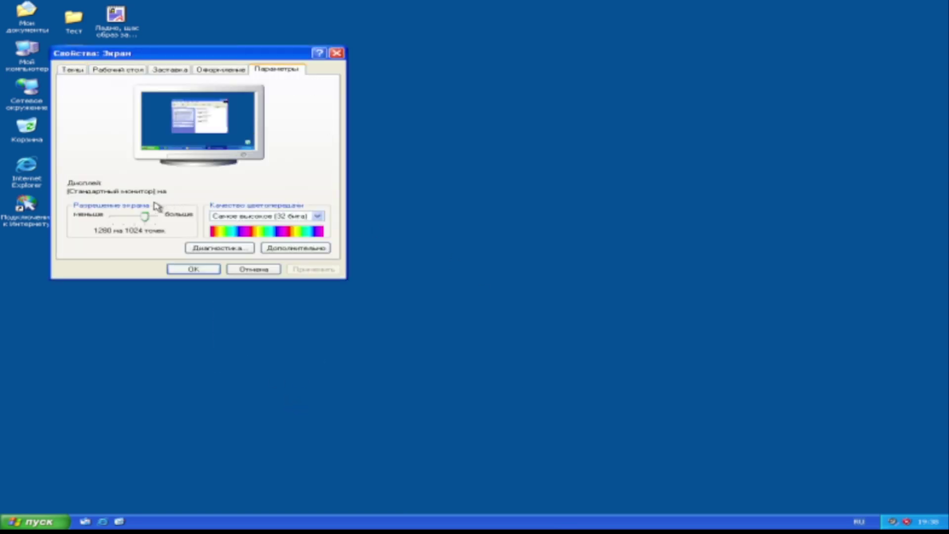
{"action": "left_click_drag", "start_coordinate": [138, 216], "coordinate": [123, 216]}
{"action": "left_click", "coordinate": [301, 269]}
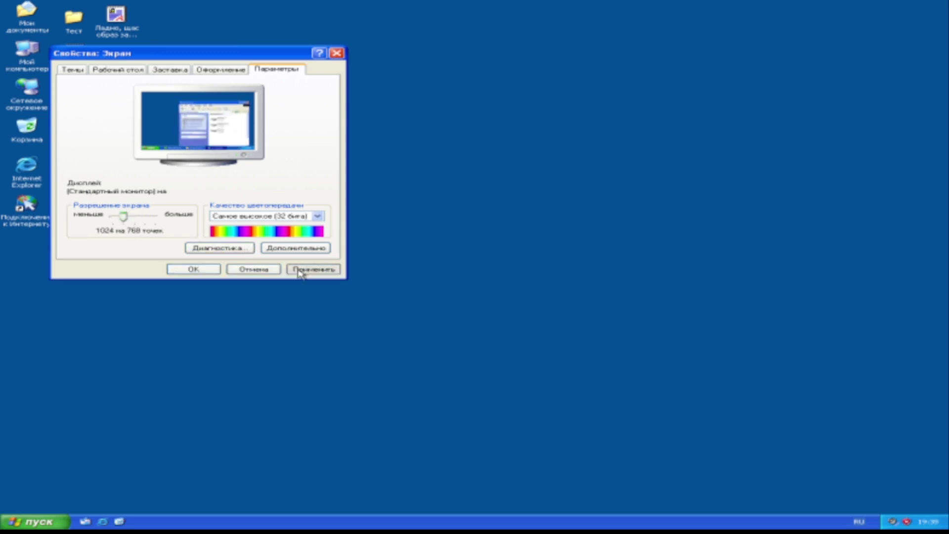
Keep the 1024 by 768 screen resolution and close the display properties.
{"action": "left_click", "coordinate": [288, 186]}
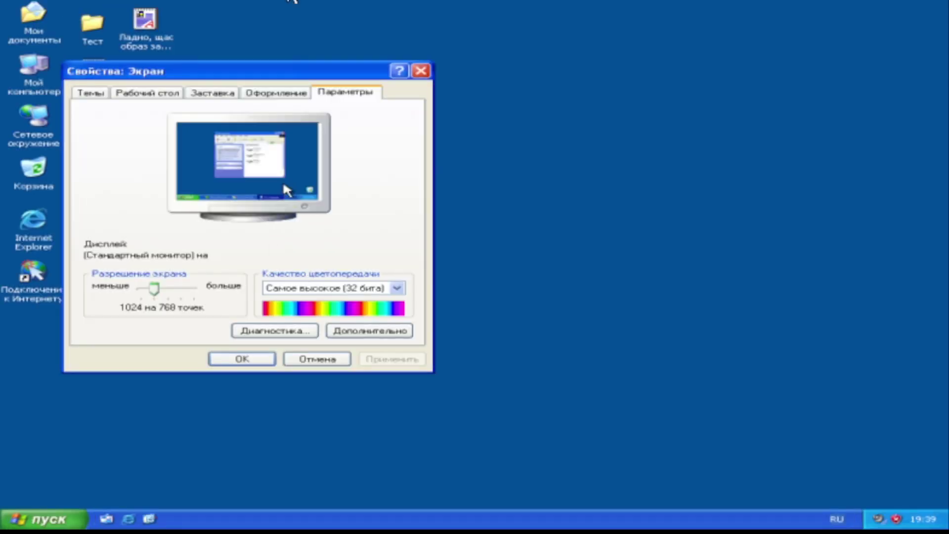
{"action": "left_click_drag", "start_coordinate": [326, 81], "coordinate": [636, 89]}
{"action": "left_click", "coordinate": [733, 80]}
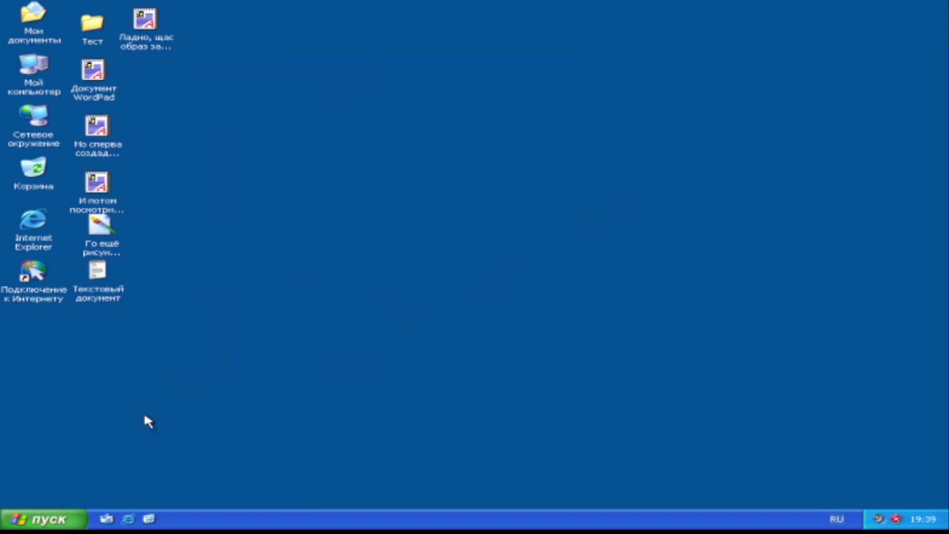
Look through the list of all installed programs, including the Стандартные and Служебные groups.
{"action": "left_click", "coordinate": [65, 503]}
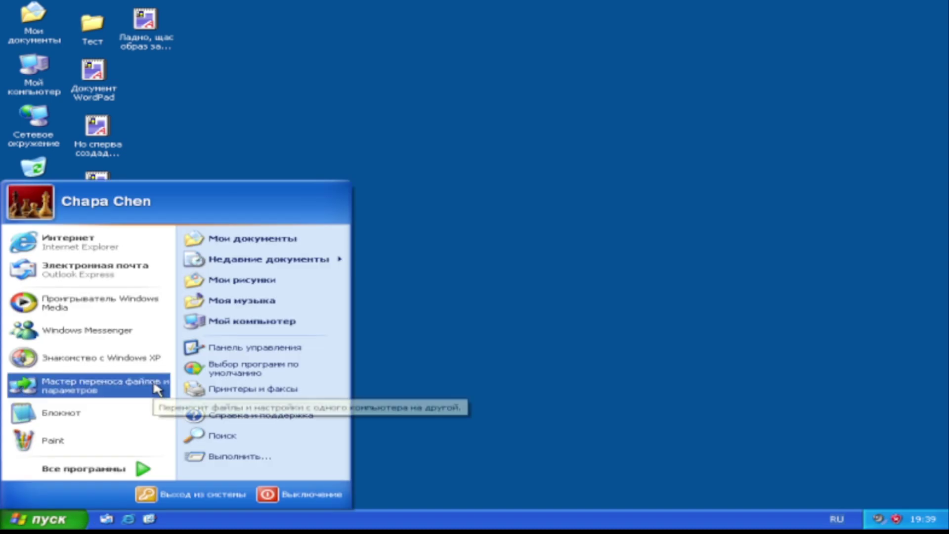
{"action": "mouse_move", "coordinate": [156, 474]}
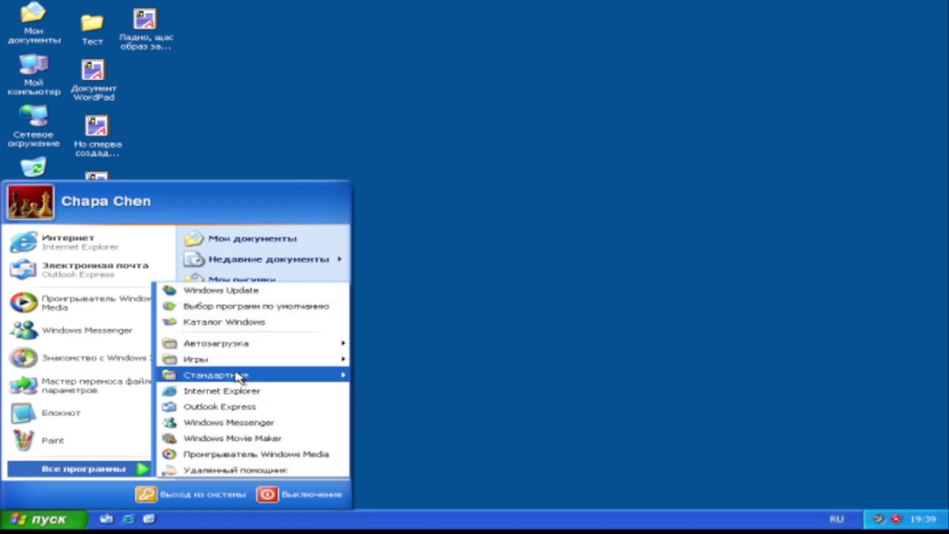
{"action": "left_click", "coordinate": [375, 194]}
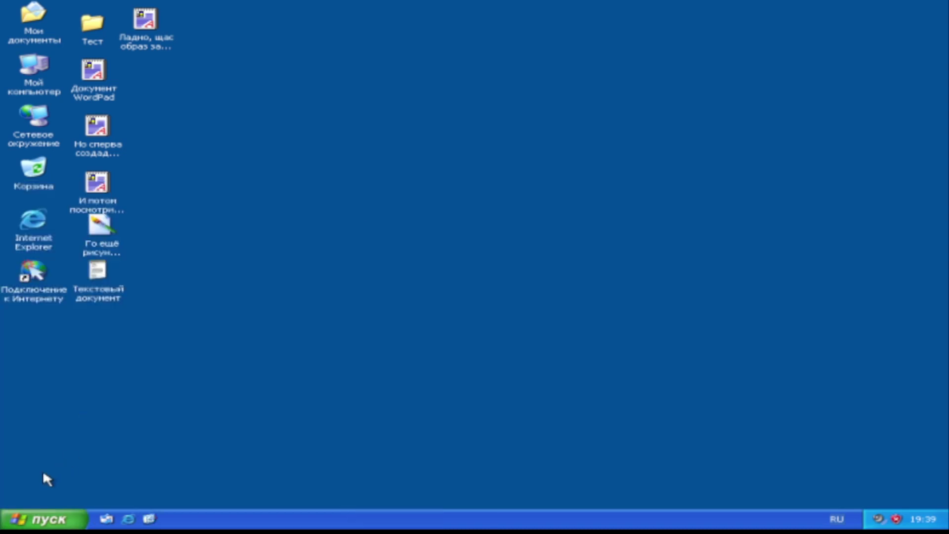
{"action": "left_click", "coordinate": [44, 519]}
{"action": "left_click", "coordinate": [84, 469]}
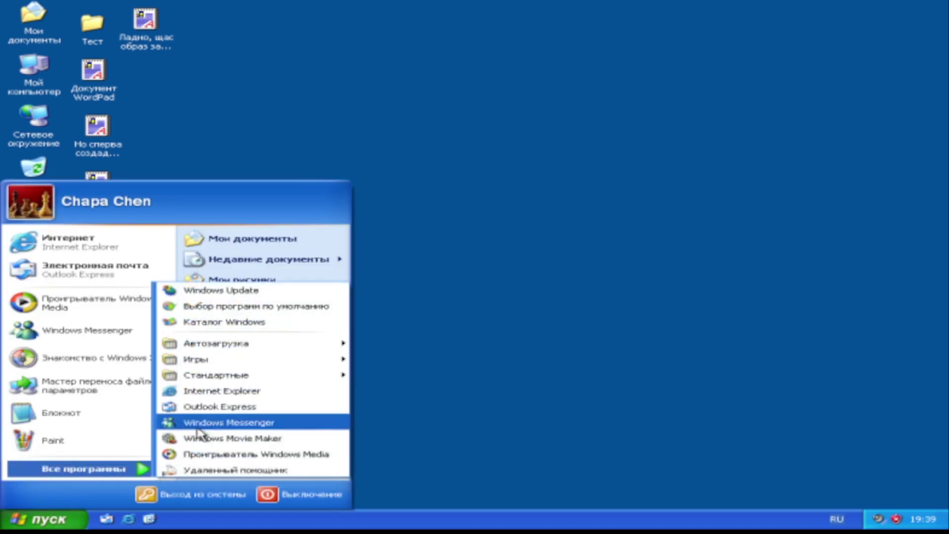
{"action": "mouse_move", "coordinate": [227, 382]}
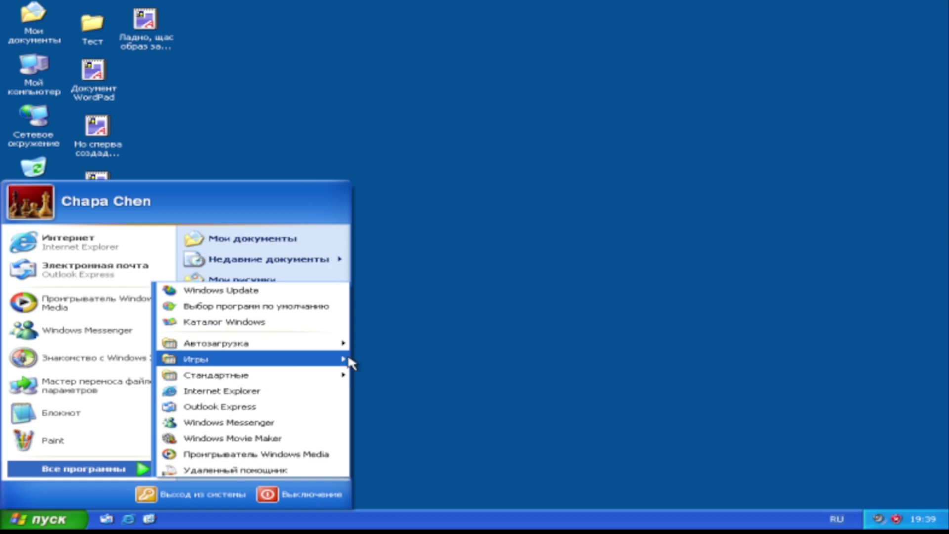
{"action": "left_click", "coordinate": [464, 340]}
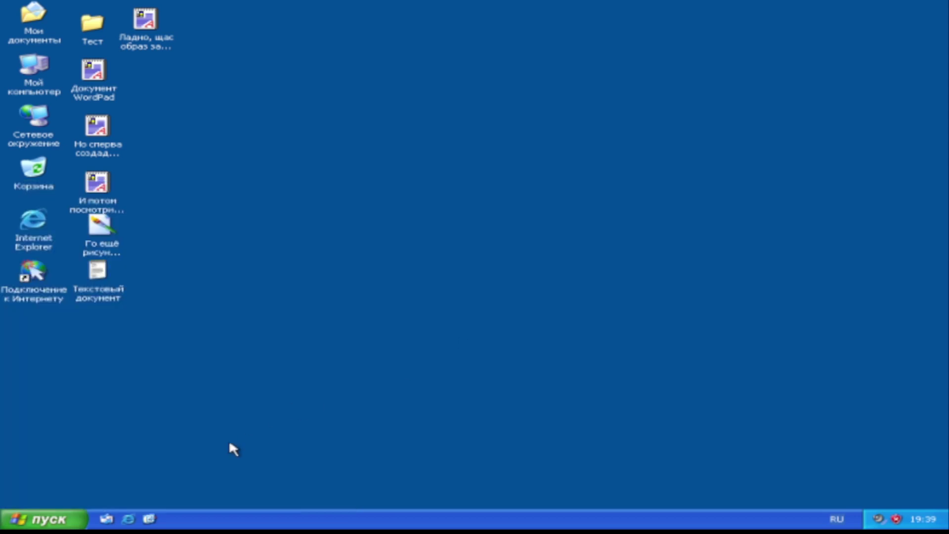
{"action": "left_click", "coordinate": [69, 518]}
{"action": "mouse_move", "coordinate": [77, 469]}
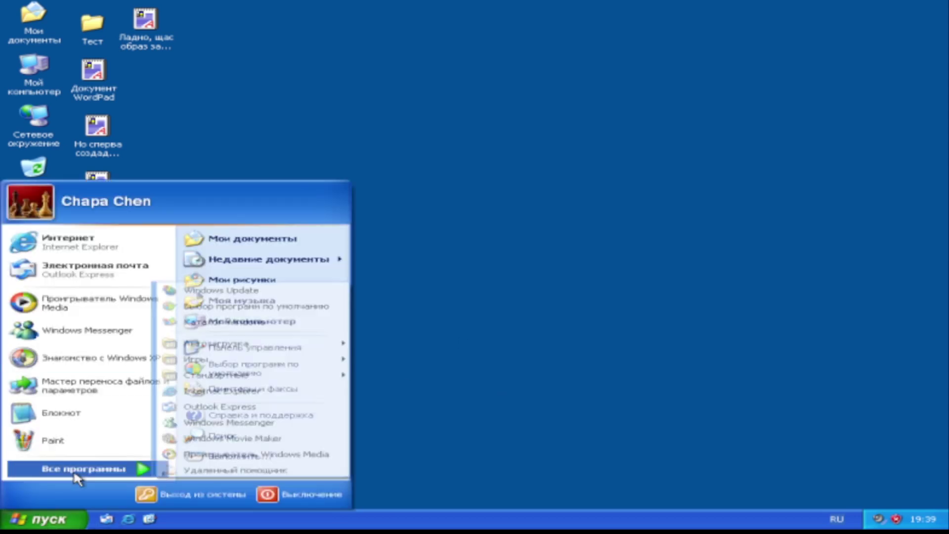
{"action": "mouse_move", "coordinate": [247, 375]}
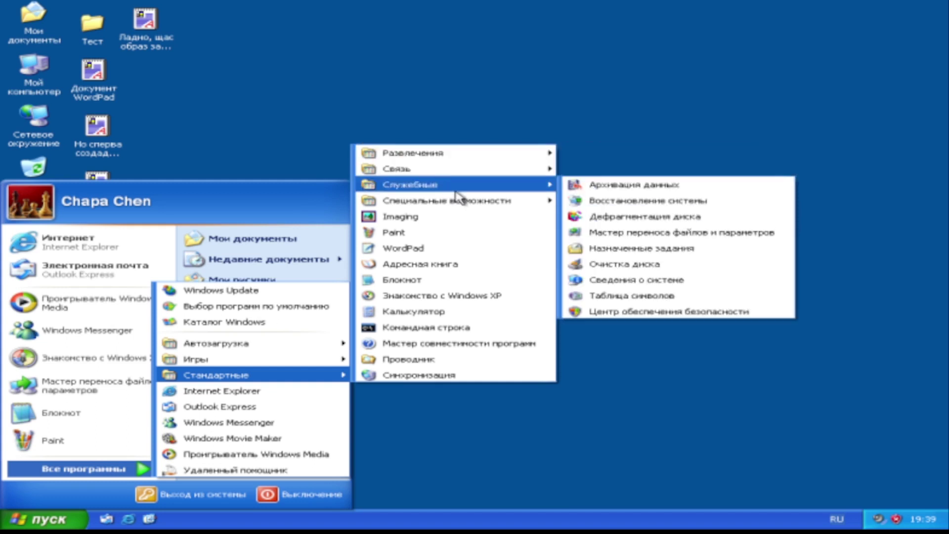
{"action": "mouse_move", "coordinate": [461, 197]}
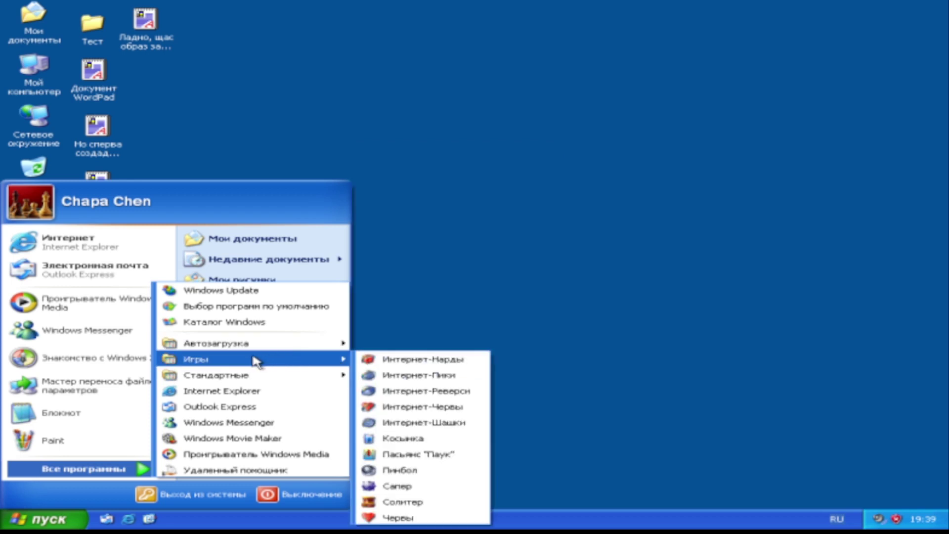
Start the game Сапер, play a round by flagging and uncovering several cells, and close the game.
{"action": "left_click", "coordinate": [419, 485]}
{"action": "left_click", "coordinate": [152, 165]}
{"action": "right_click", "coordinate": [129, 198]}
{"action": "right_click", "coordinate": [169, 198]}
{"action": "right_click", "coordinate": [199, 165]}
{"action": "right_click", "coordinate": [110, 132]}
{"action": "right_click", "coordinate": [109, 177]}
{"action": "left_click", "coordinate": [139, 176]}
{"action": "left_click", "coordinate": [199, 187]}
{"action": "right_click", "coordinate": [110, 220]}
{"action": "left_click", "coordinate": [140, 166]}
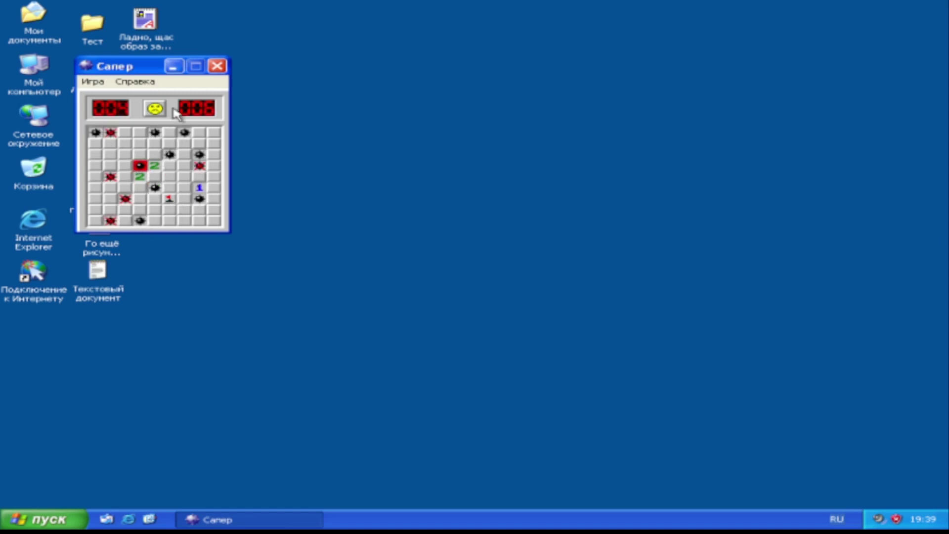
{"action": "left_click", "coordinate": [217, 66]}
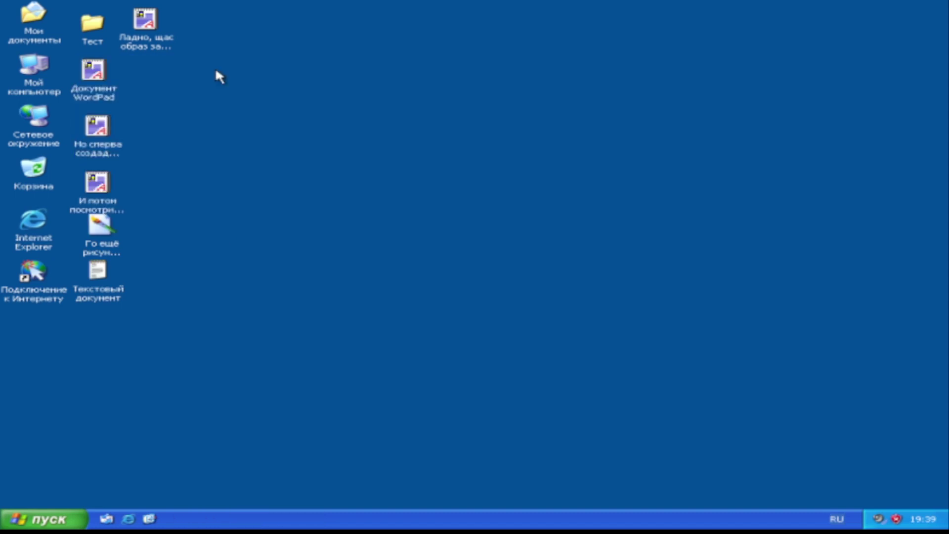
View the general system properties of Мой компьютер and close them.
{"action": "right_click", "coordinate": [43, 65]}
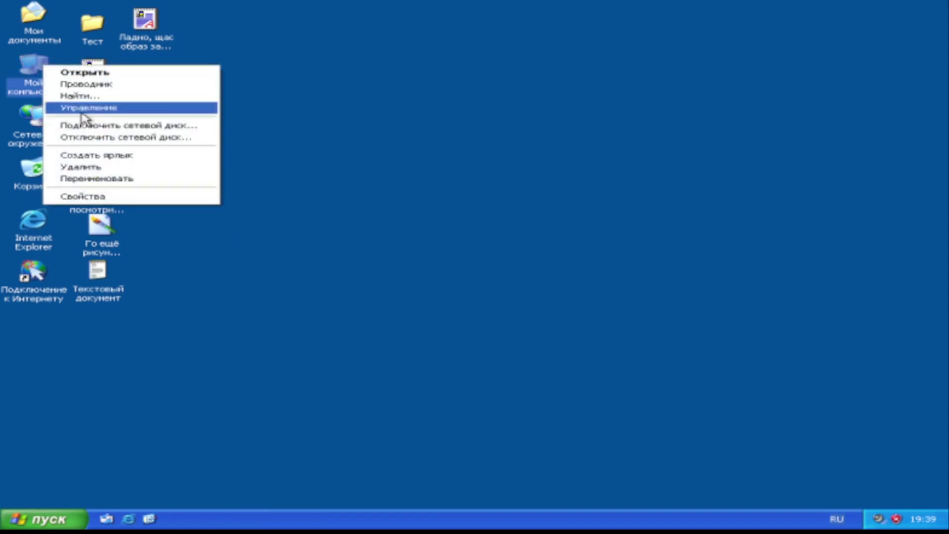
{"action": "left_click", "coordinate": [106, 197]}
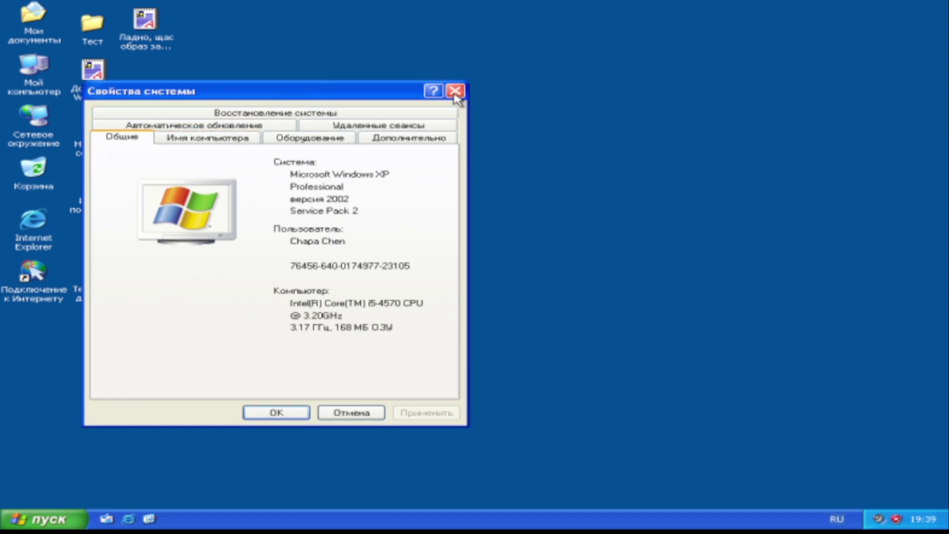
{"action": "left_click", "coordinate": [455, 94]}
Check the contents of the desktop files Текстовый документ and Го ещё рисунок сделаем, closing each one after viewing.
{"action": "left_click", "coordinate": [99, 276]}
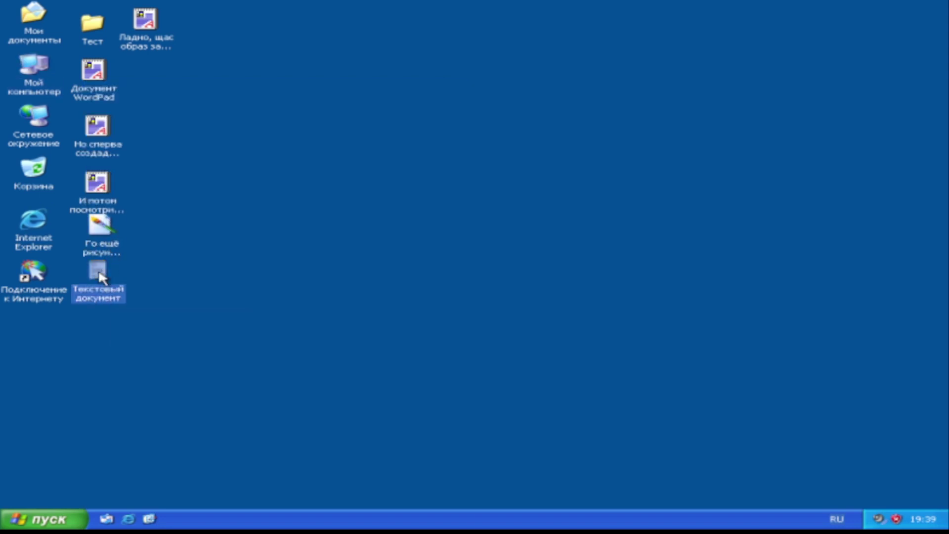
{"action": "double_click", "coordinate": [99, 276]}
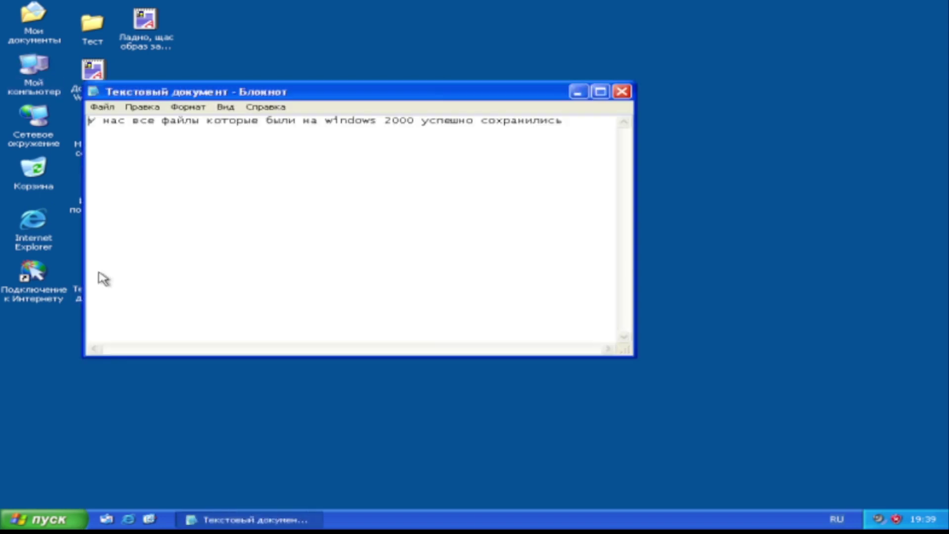
{"action": "left_click", "coordinate": [622, 93]}
{"action": "left_click_drag", "start_coordinate": [614, 87], "coordinate": [437, 145]}
{"action": "double_click", "coordinate": [106, 227]}
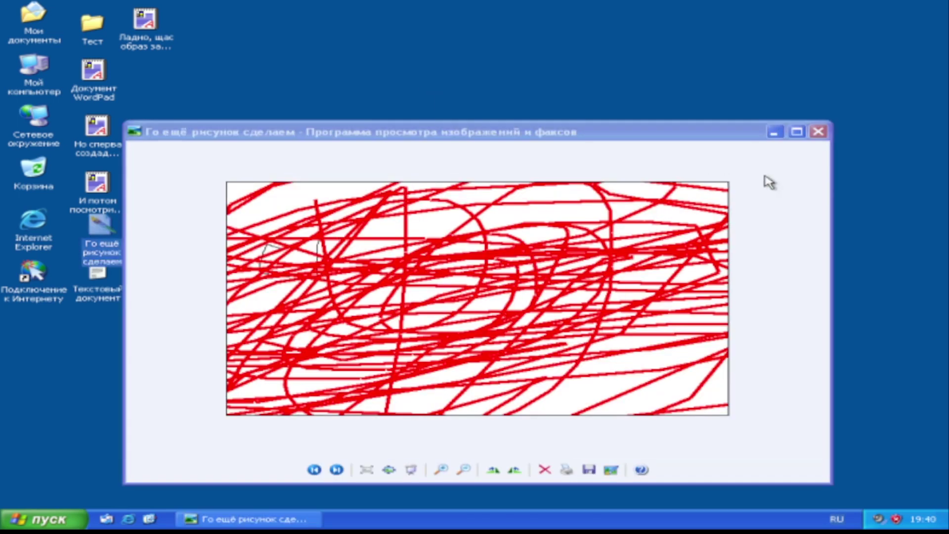
{"action": "left_click", "coordinate": [819, 132]}
{"action": "left_click", "coordinate": [44, 519]}
{"action": "left_click", "coordinate": [45, 519]}
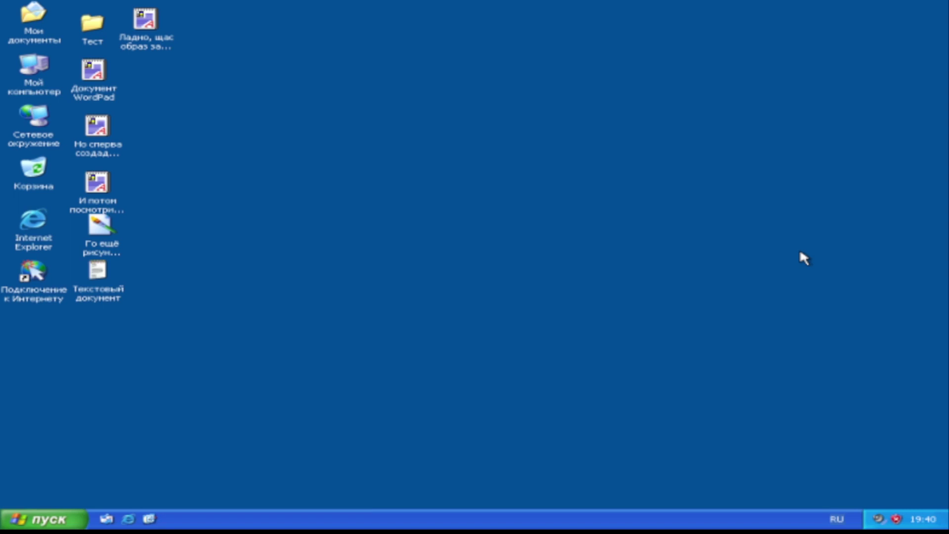
Run the Windows Vista setup from the D: drive in Мой компьютер and try to start the installation.
{"action": "double_click", "coordinate": [33, 81]}
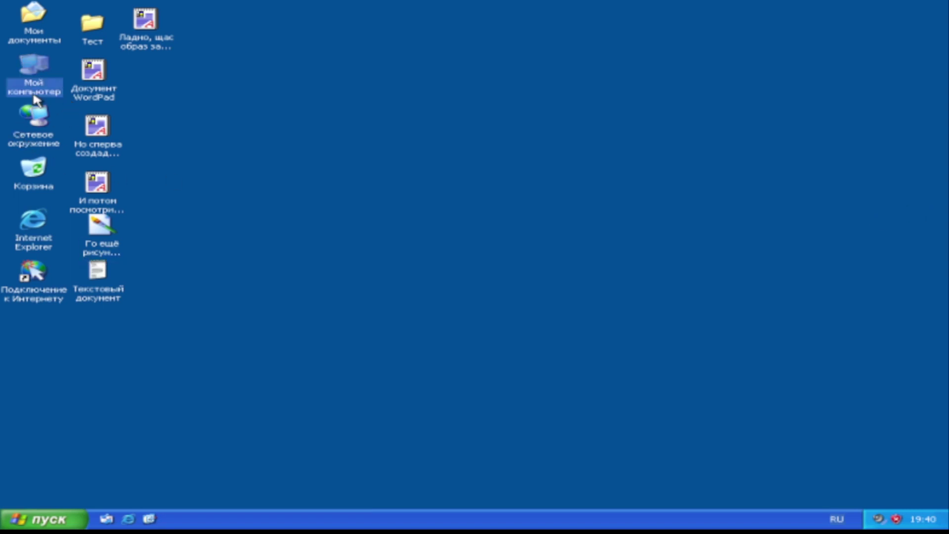
{"action": "left_click", "coordinate": [339, 285]}
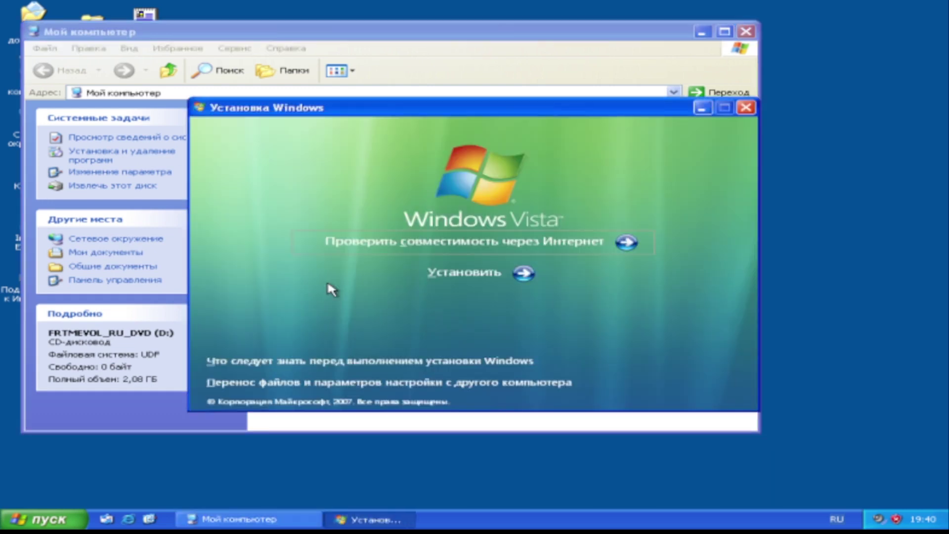
{"action": "left_click", "coordinate": [422, 275]}
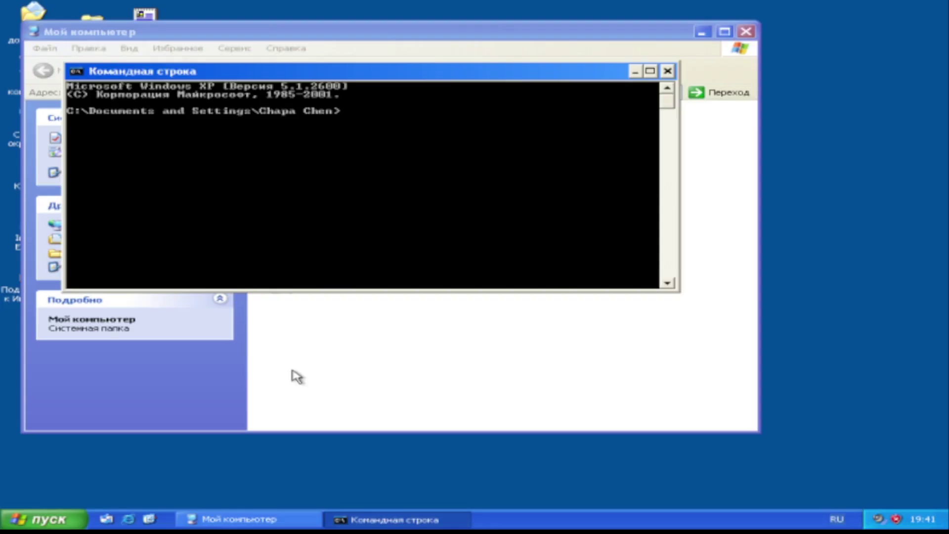
Switch the command prompt to drive D: and start the Vista installer with setup.exe /nosyscheck.
{"action": "key", "text": "alt+shift"}
{"action": "type", "text": "d"}
{"action": "key", "text": "BackSpace"}
{"action": "type", "text": "cd D:"}
{"action": "key", "text": "Return"}
{"action": "type", "text": "D:"}
{"action": "key", "text": "Return"}
{"action": "type", "text": "setup.exe /nosyscheck"}
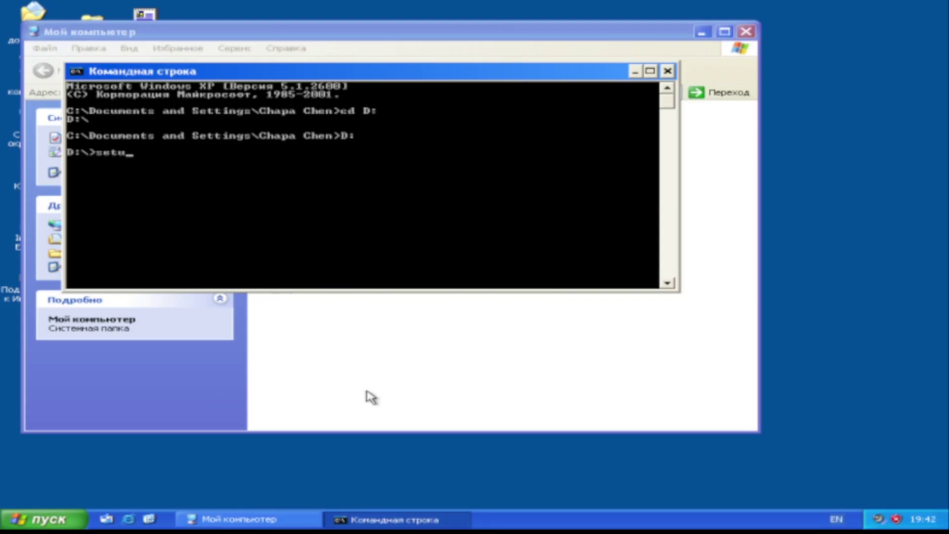
{"action": "key", "text": "Return"}
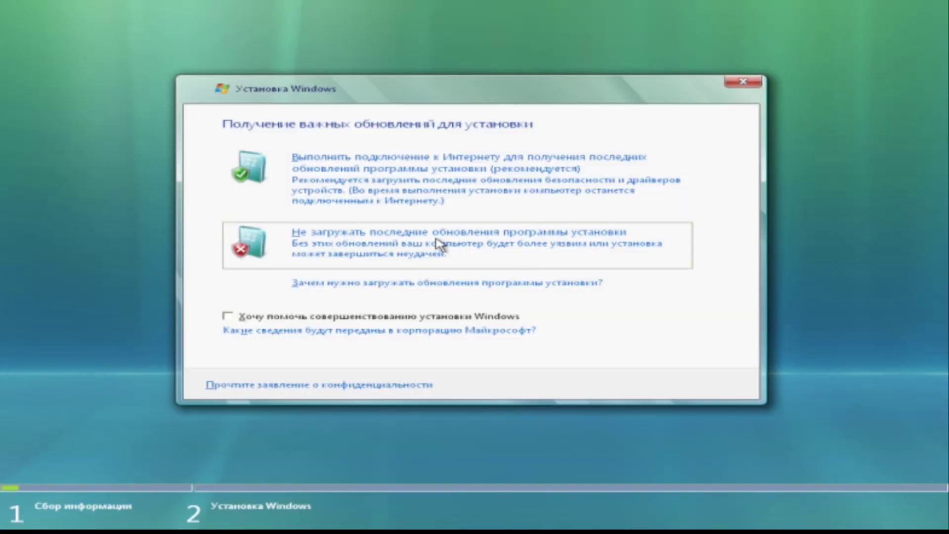
Continue the Vista installation without downloading the latest setup updates and proceed past the compatibility check.
{"action": "left_click", "coordinate": [438, 244]}
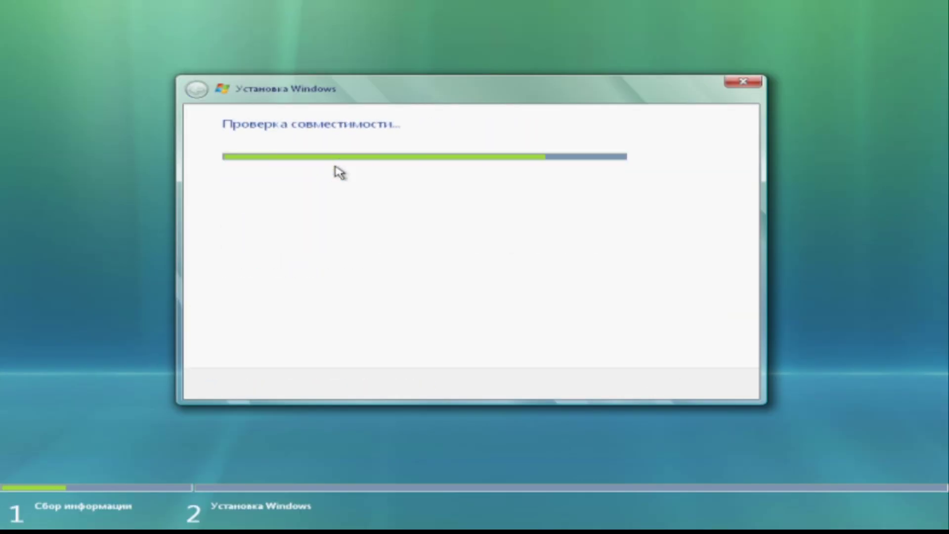
{"action": "left_click", "coordinate": [714, 390]}
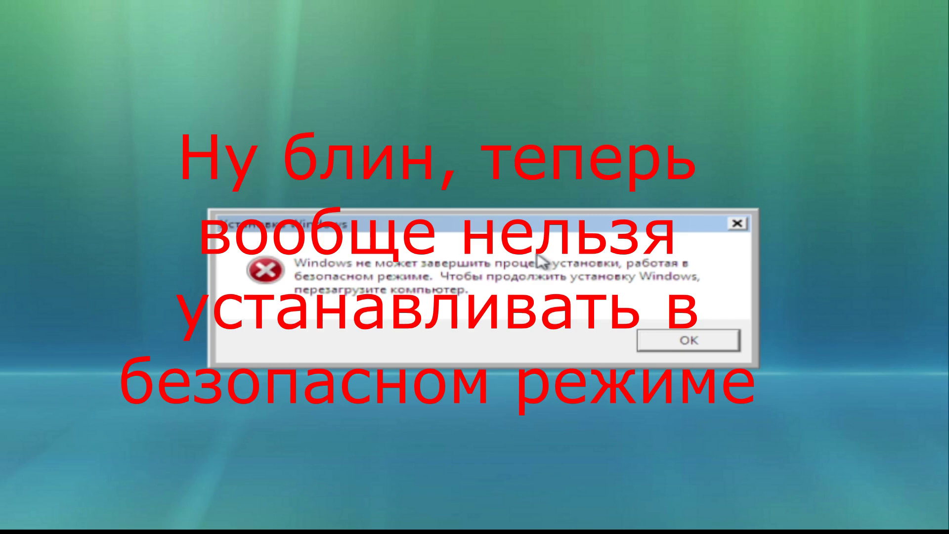
Bring up a command prompt over the setup error, run explorer, and open Компьютер.
{"action": "key", "text": "shift+F10"}
{"action": "type", "text": "к"}
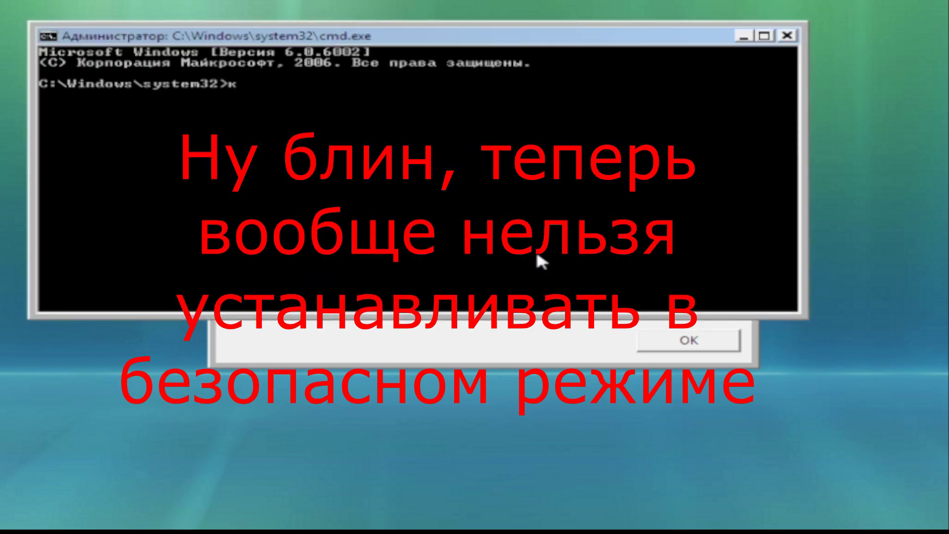
{"action": "key", "text": "BackSpace"}
{"action": "type", "text": "explorer"}
{"action": "key", "text": "Return"}
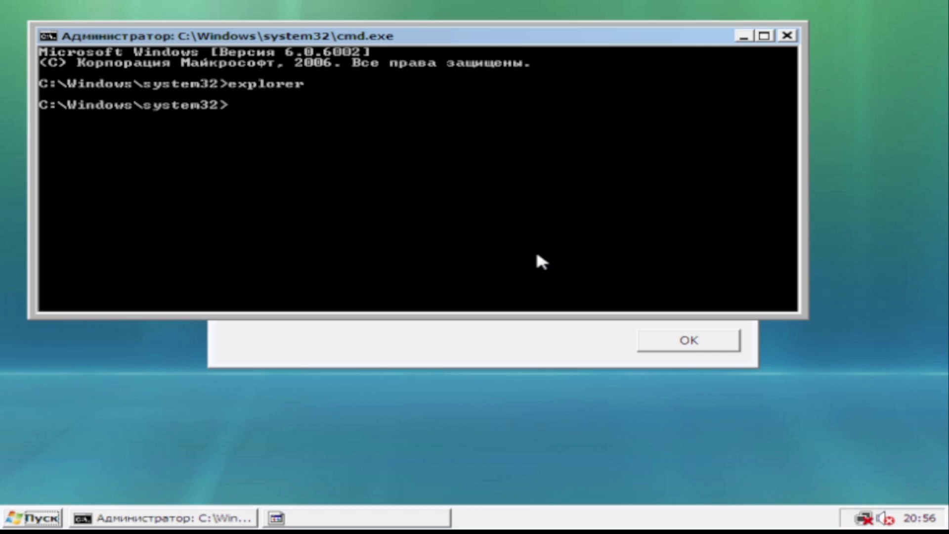
{"action": "left_click", "coordinate": [52, 515]}
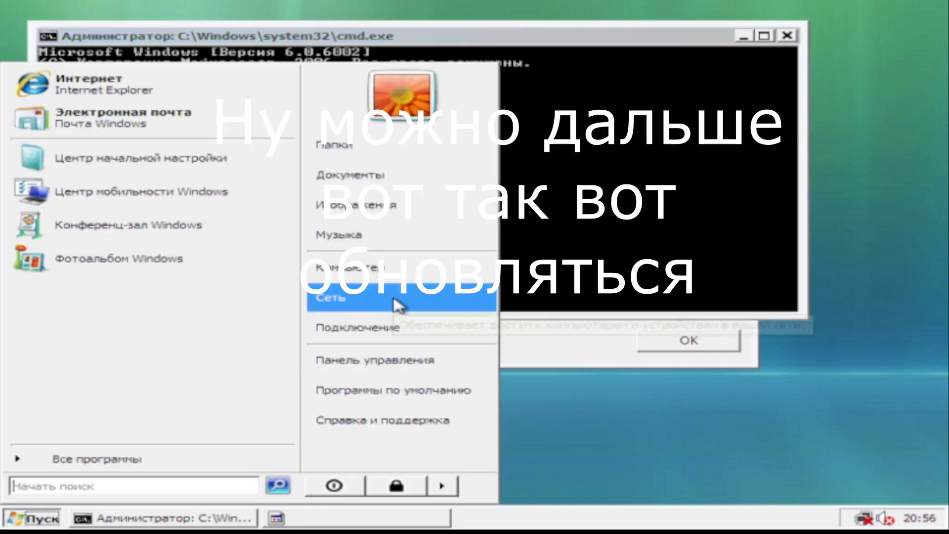
{"action": "left_click", "coordinate": [391, 276]}
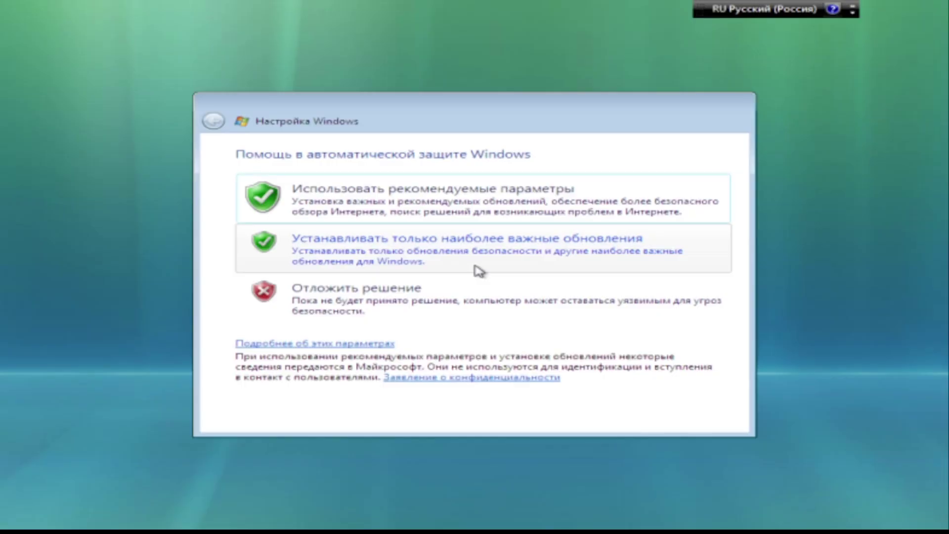
Choose to install only the most important updates in the Windows setup, and dismiss the welcome center and new hardware windows.
{"action": "left_click", "coordinate": [479, 271]}
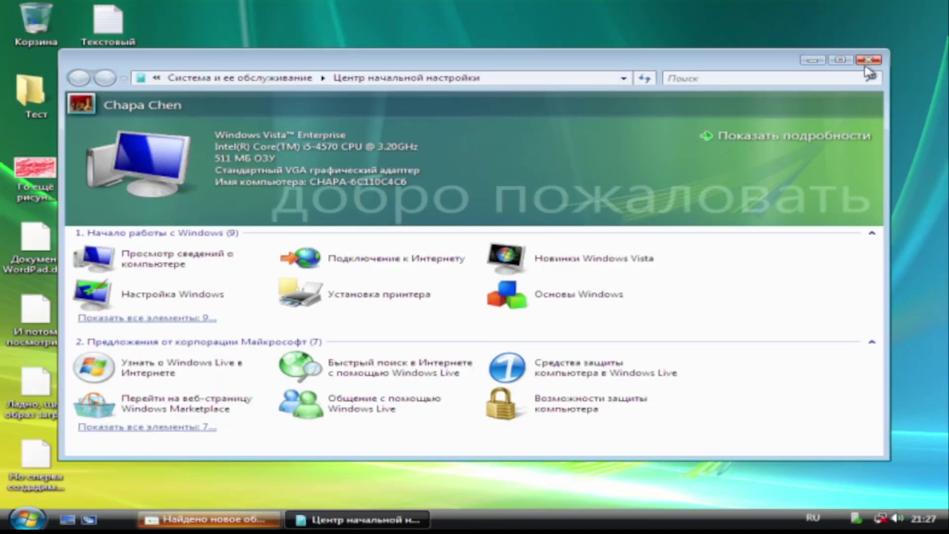
{"action": "left_click", "coordinate": [868, 61]}
{"action": "left_click", "coordinate": [536, 313]}
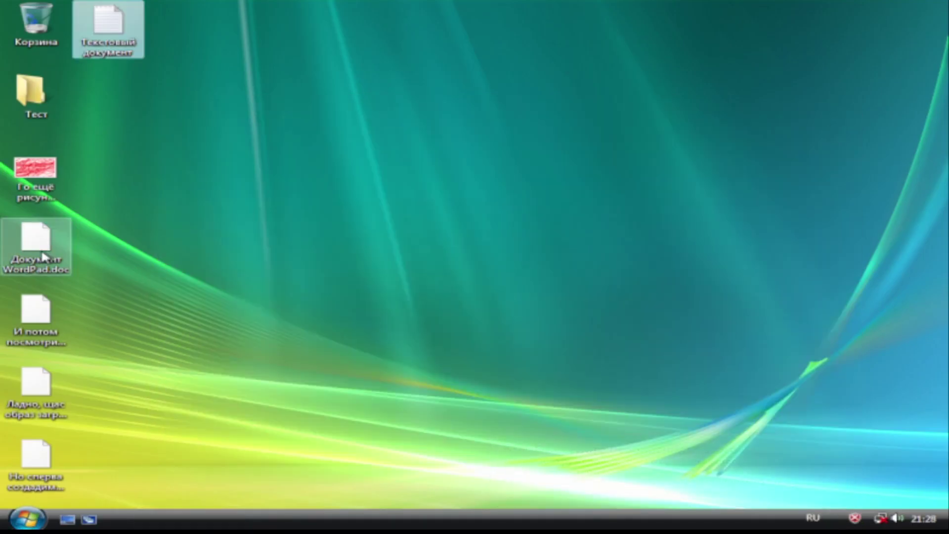
Open Документ WordPad from the desktop in Notepad and maximise the window to examine its contents.
{"action": "double_click", "coordinate": [36, 232]}
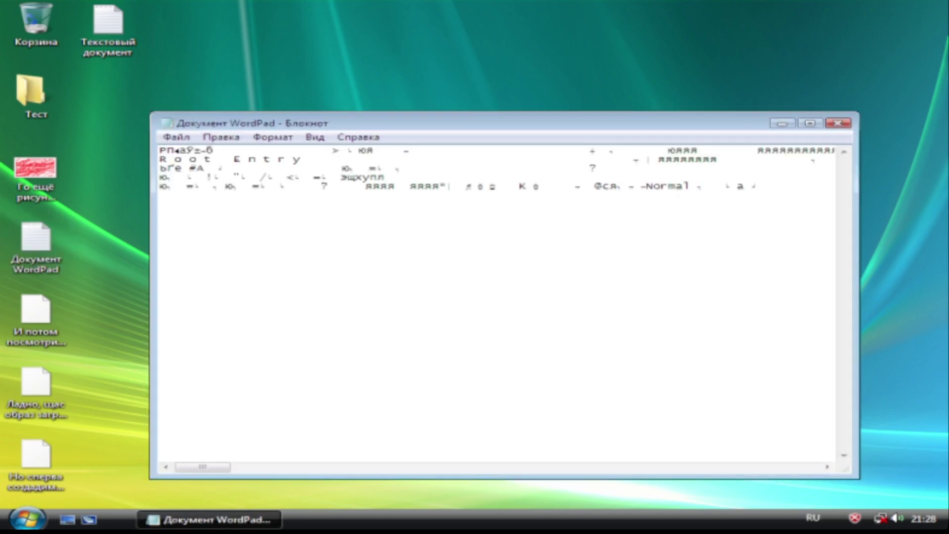
{"action": "key", "text": "ctrl+a"}
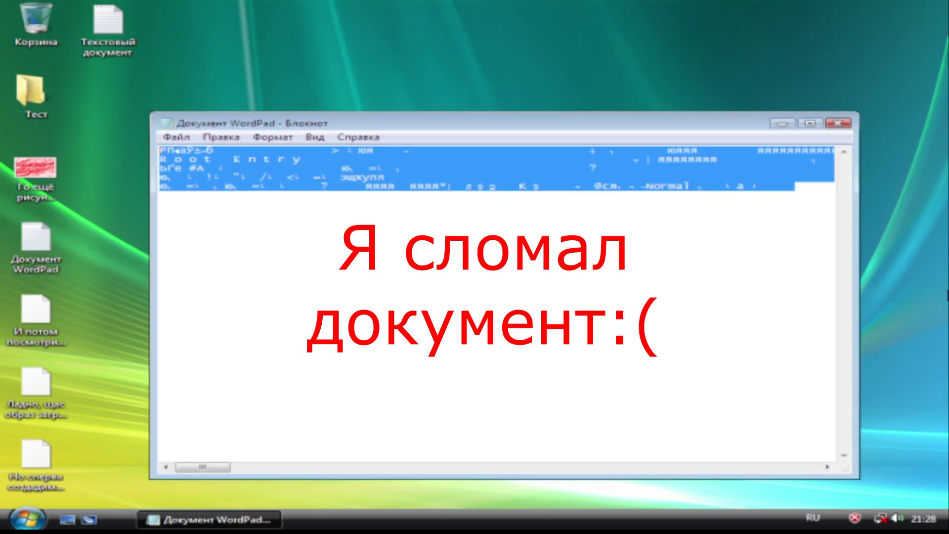
{"action": "left_click", "coordinate": [485, 250]}
{"action": "left_click", "coordinate": [809, 123]}
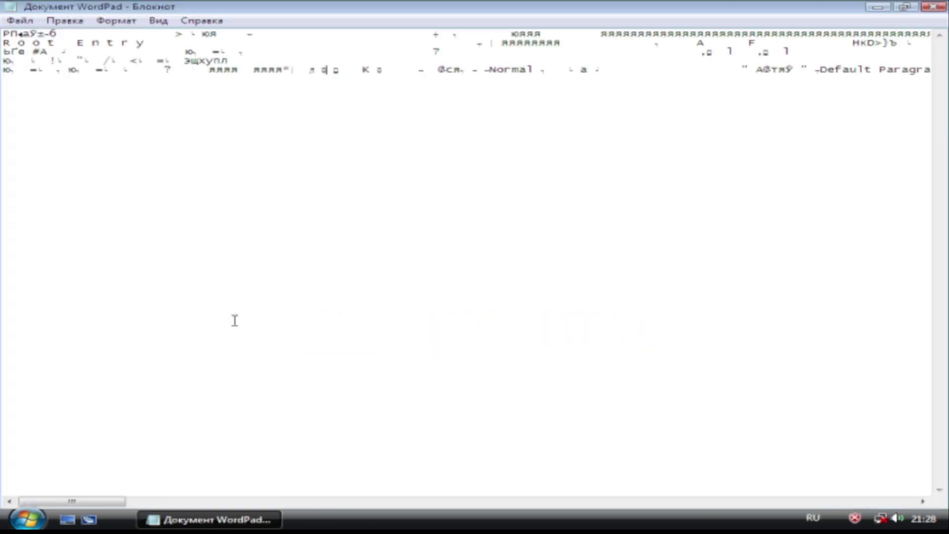
Look through the rest of Документ WordPad, close it, and try to open the desktop file И потом посмотрим, сохраниться ли.doc.
{"action": "left_click_drag", "start_coordinate": [550, 105], "coordinate": [944, 94]}
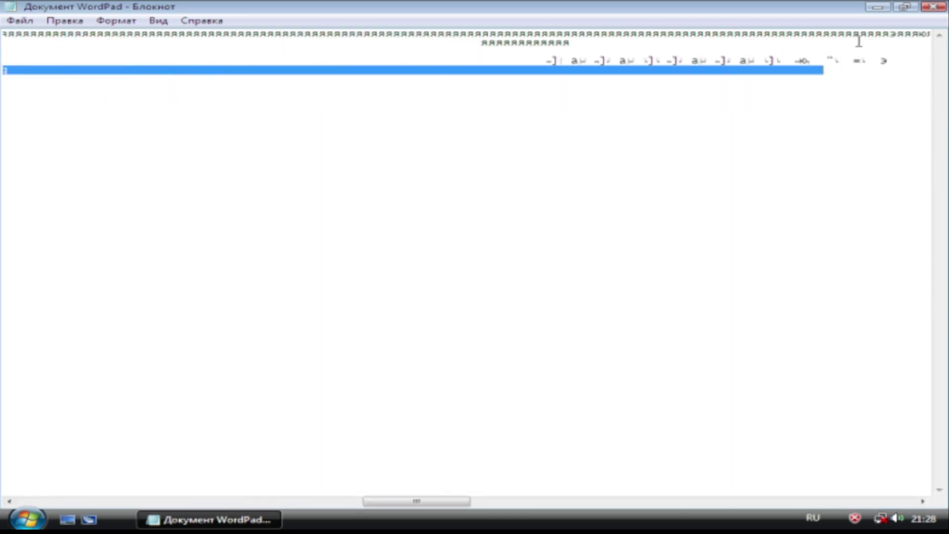
{"action": "left_click", "coordinate": [929, 8]}
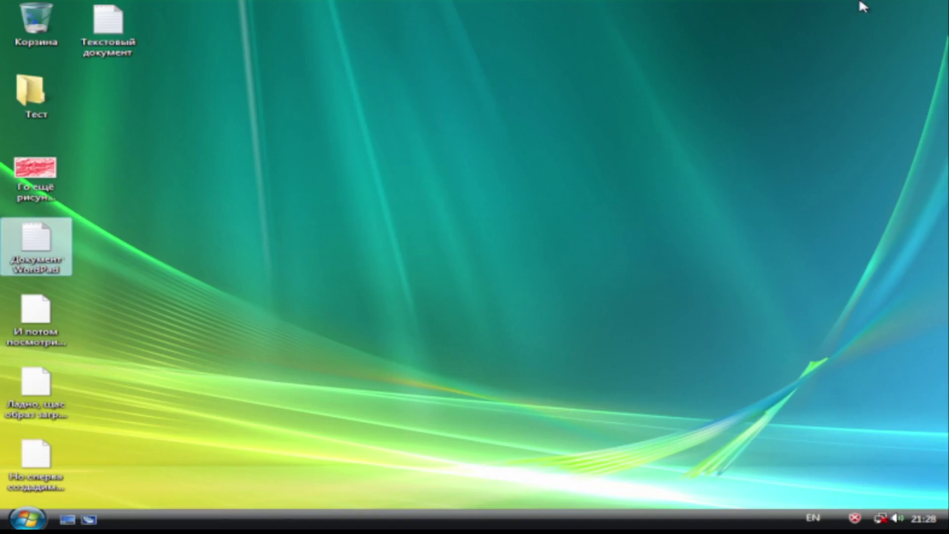
{"action": "double_click", "coordinate": [34, 297]}
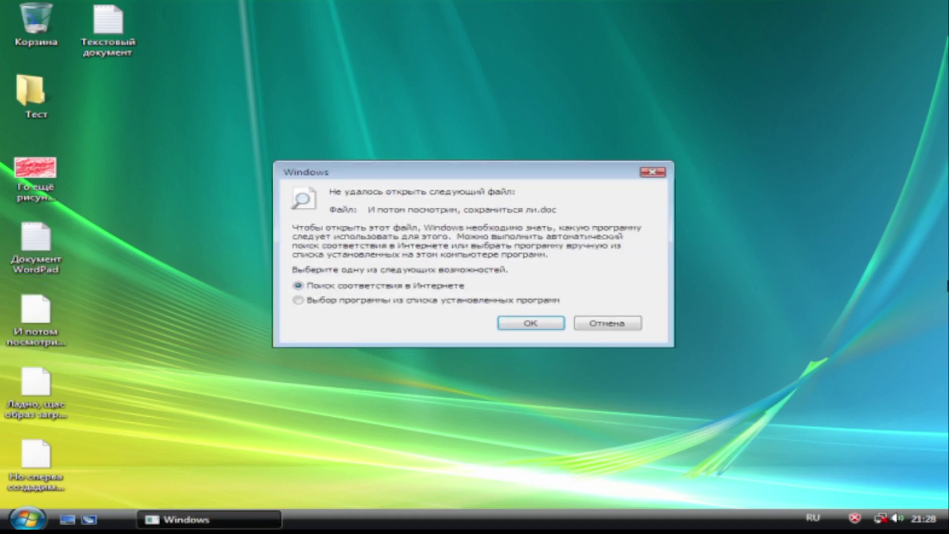
{"action": "left_click", "coordinate": [606, 323]}
Try to rename the Документ WordPad file on the desktop.
{"action": "right_click", "coordinate": [32, 270]}
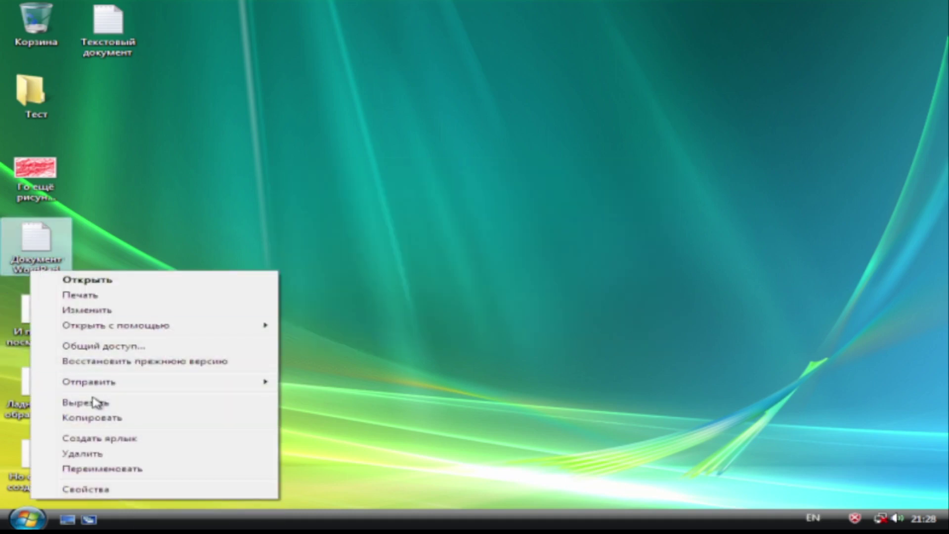
{"action": "left_click", "coordinate": [111, 468]}
{"action": "left_click", "coordinate": [58, 271]}
{"action": "key", "text": "Return"}
{"action": "left_click", "coordinate": [471, 228]}
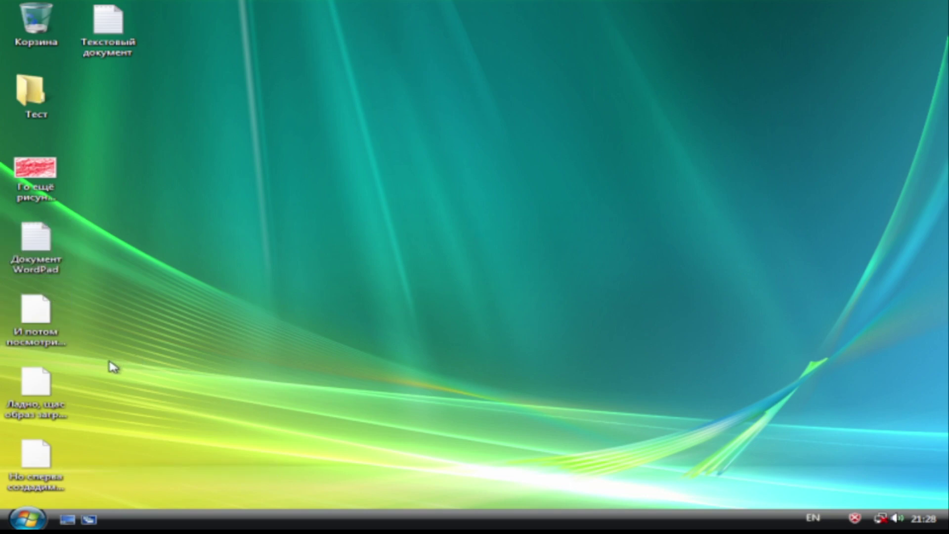
Open Internet Explorer and submit "Скачать инстр" as the web address or query.
{"action": "left_click", "coordinate": [39, 185]}
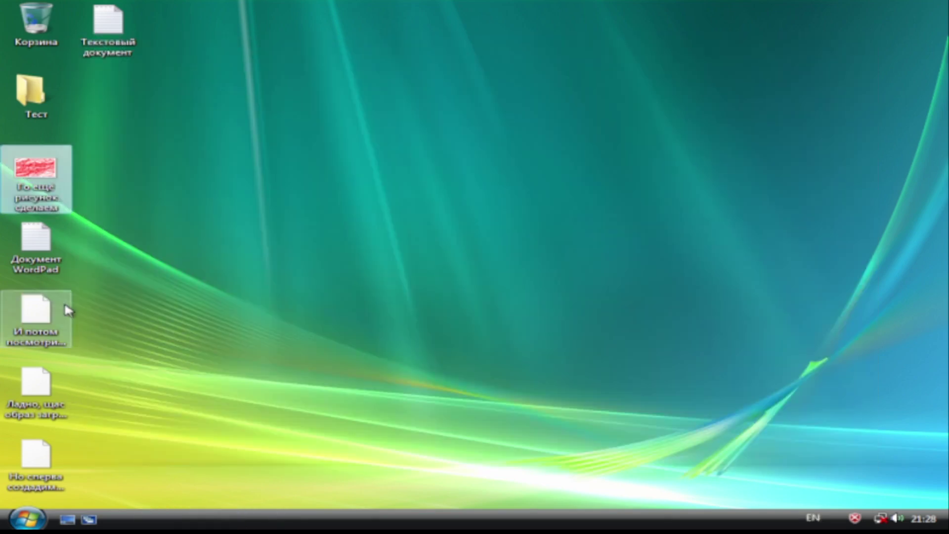
{"action": "key", "text": "super"}
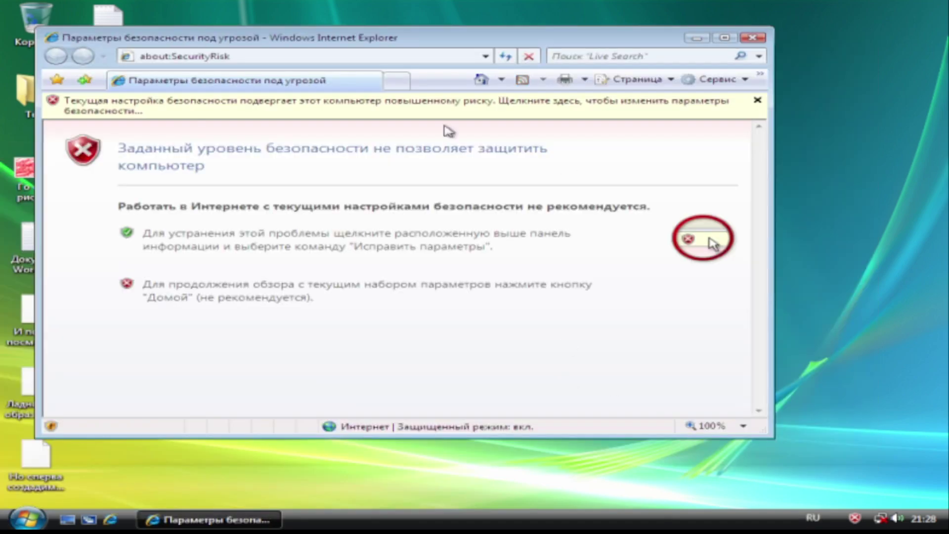
{"action": "left_click", "coordinate": [250, 56]}
{"action": "key", "text": "BackSpace"}
{"action": "type", "text": "Скачать инстр"}
{"action": "key", "text": "Return"}
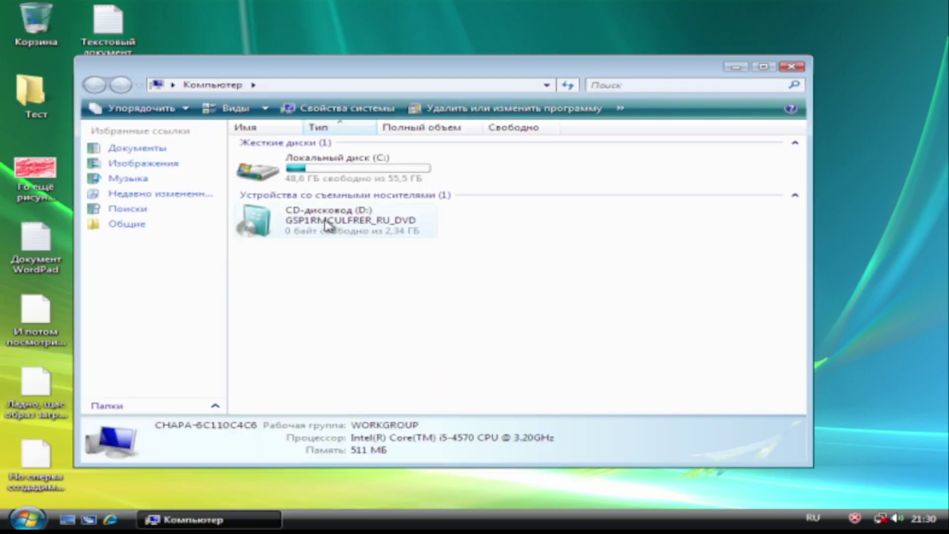
Launch the Windows 7 setup from the CD drive (D:), try the Обновление installation, and read the compatibility report.
{"action": "double_click", "coordinate": [328, 225]}
{"action": "double_click", "coordinate": [269, 233]}
{"action": "left_click", "coordinate": [555, 294]}
{"action": "left_click", "coordinate": [477, 271]}
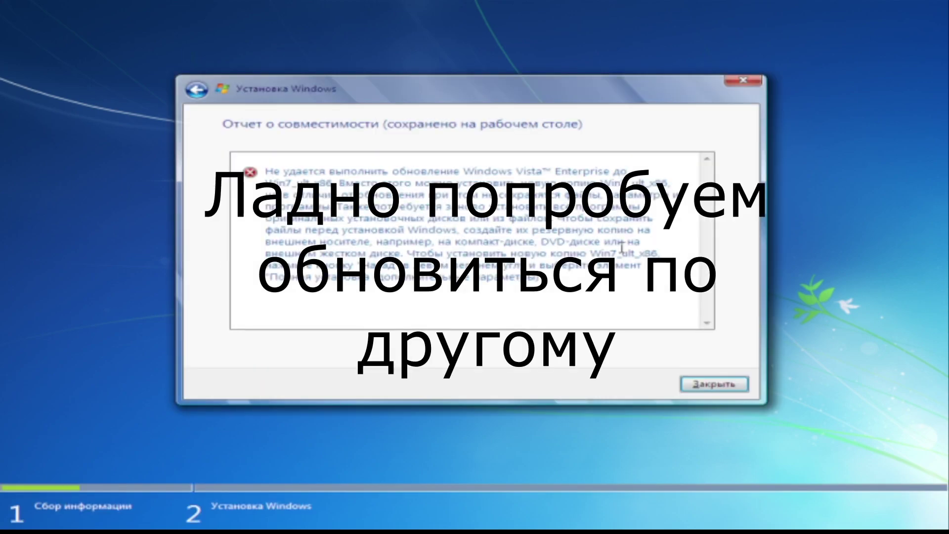
{"action": "left_click_drag", "start_coordinate": [581, 184], "coordinate": [318, 197]}
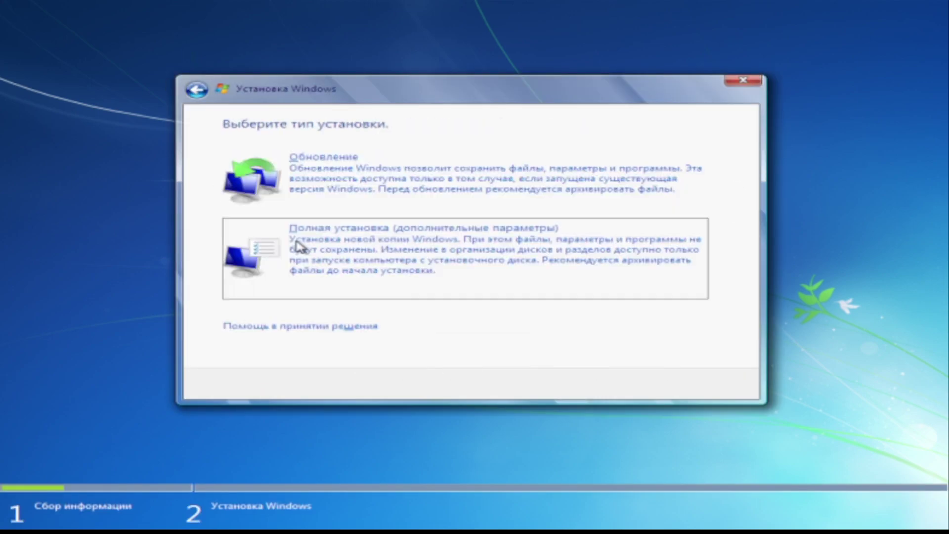
Choose Полная установка as the installation type and proceed with the Windows 7 installation.
{"action": "left_click", "coordinate": [239, 250]}
{"action": "key", "text": "Return"}
{"action": "left_click", "coordinate": [617, 314]}
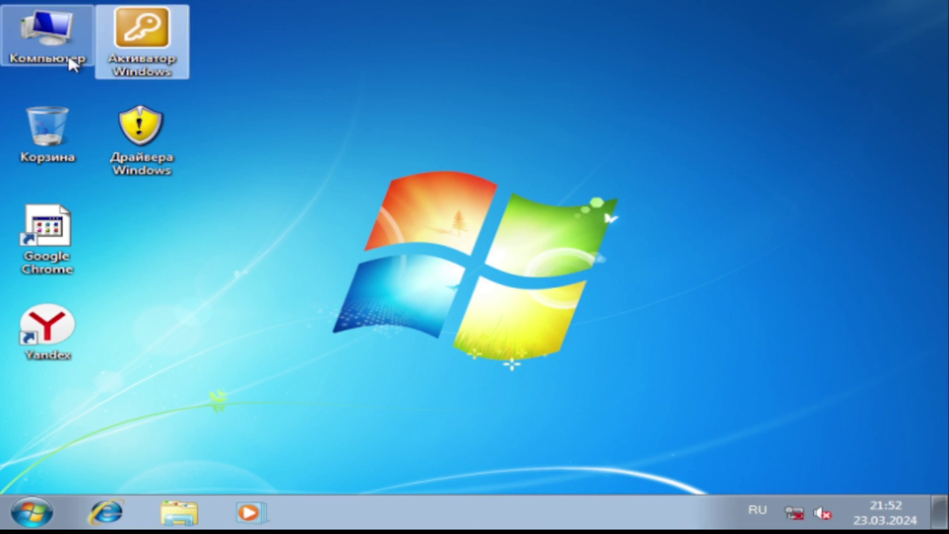
Open the previous user's Рабочий стол folder inside Windows.old, Пользователи on Локальный диск (C:).
{"action": "left_click", "coordinate": [170, 148]}
{"action": "double_click", "coordinate": [47, 26]}
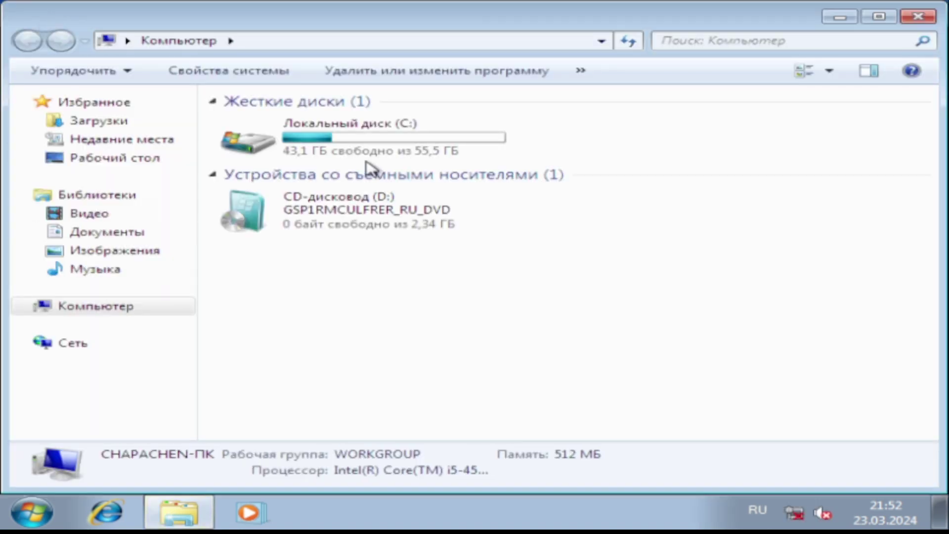
{"action": "double_click", "coordinate": [409, 151]}
{"action": "double_click", "coordinate": [292, 178]}
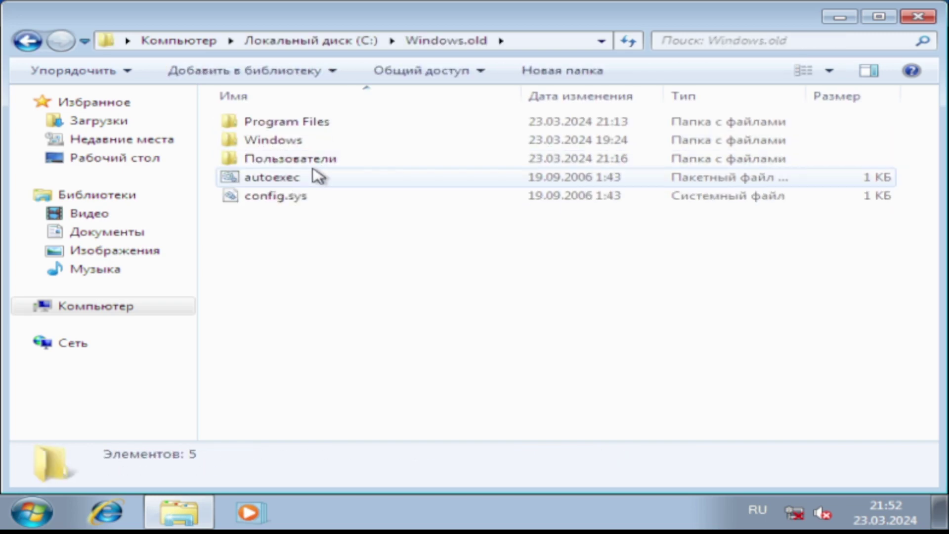
{"action": "double_click", "coordinate": [329, 158]}
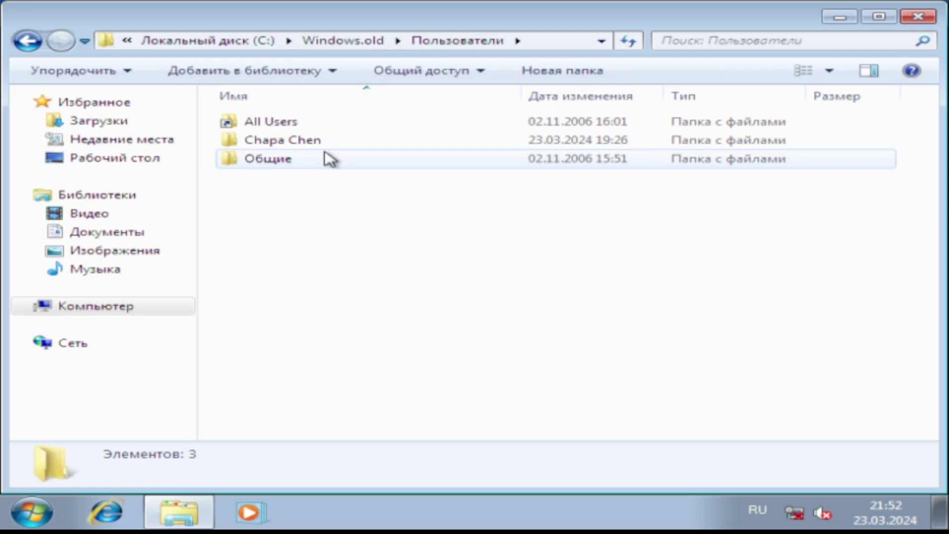
{"action": "double_click", "coordinate": [312, 144]}
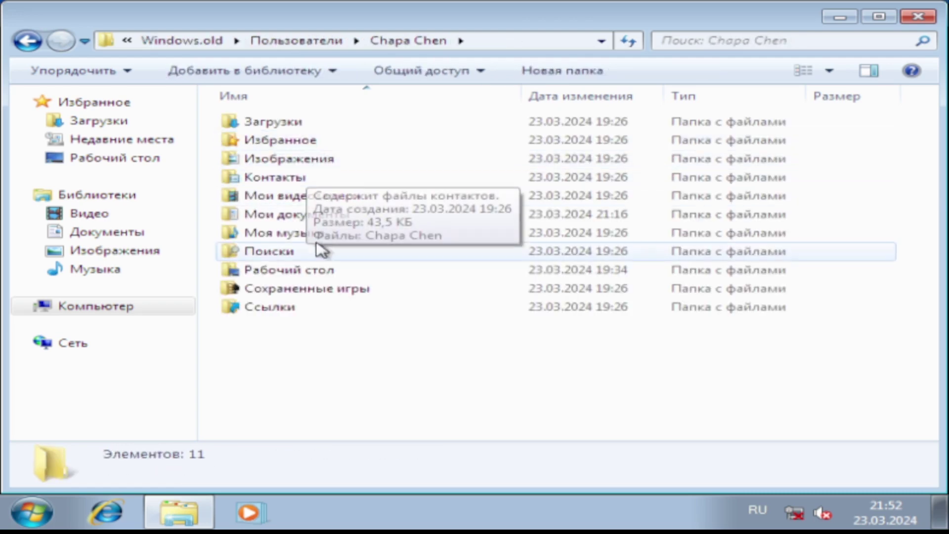
{"action": "double_click", "coordinate": [356, 269]}
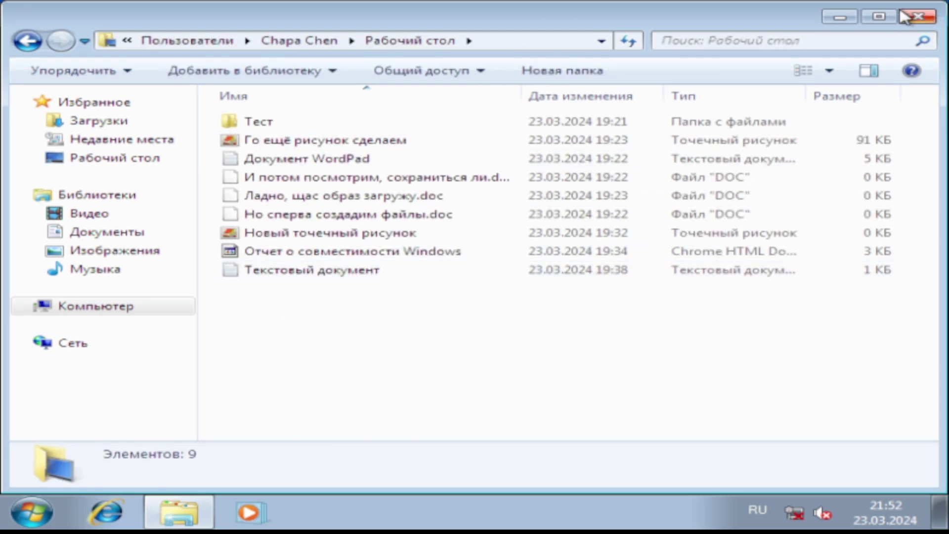
Move all files from the old Рабочий стол folder onto the current desktop and close the emptied folder window.
{"action": "left_click", "coordinate": [879, 16]}
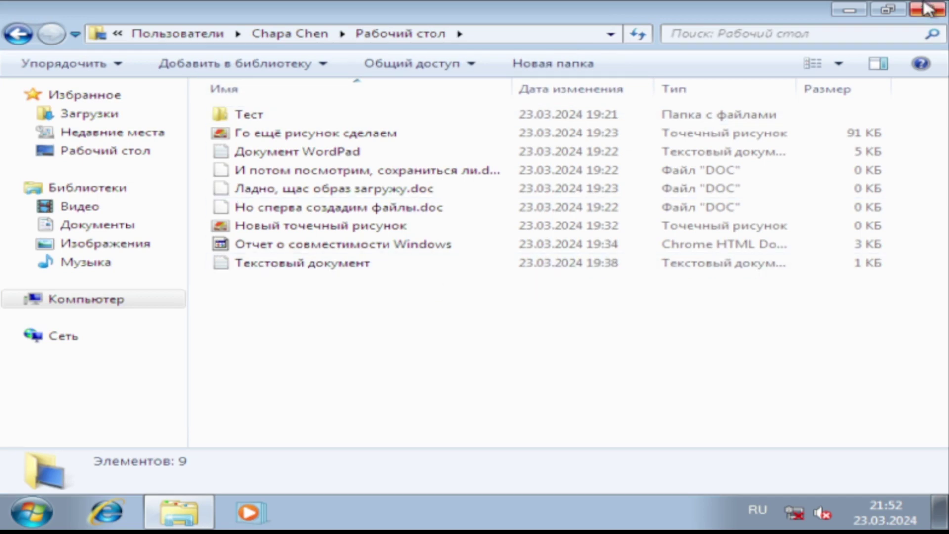
{"action": "left_click", "coordinate": [887, 10]}
{"action": "left_click_drag", "start_coordinate": [357, 30], "coordinate": [713, 45]}
{"action": "left_click_drag", "start_coordinate": [680, 427], "coordinate": [228, 337]}
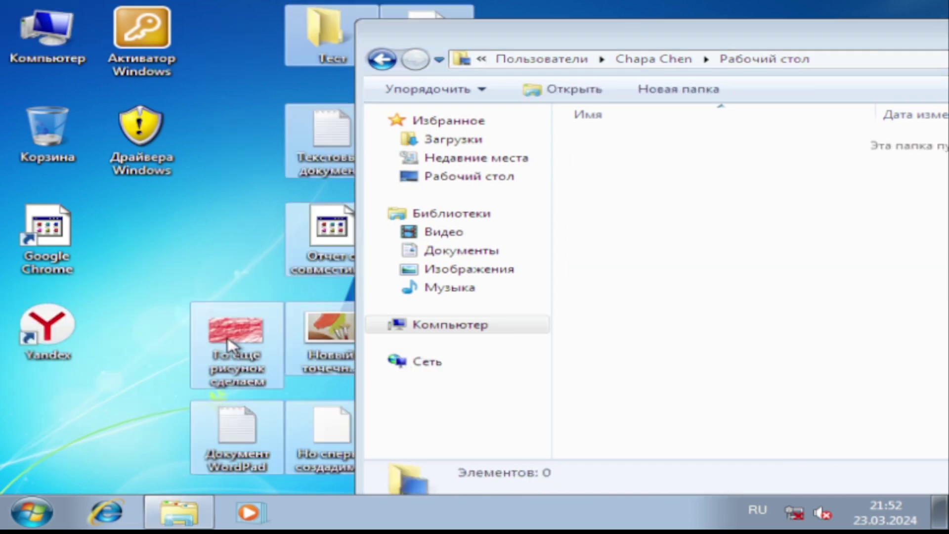
{"action": "left_click", "coordinate": [143, 336]}
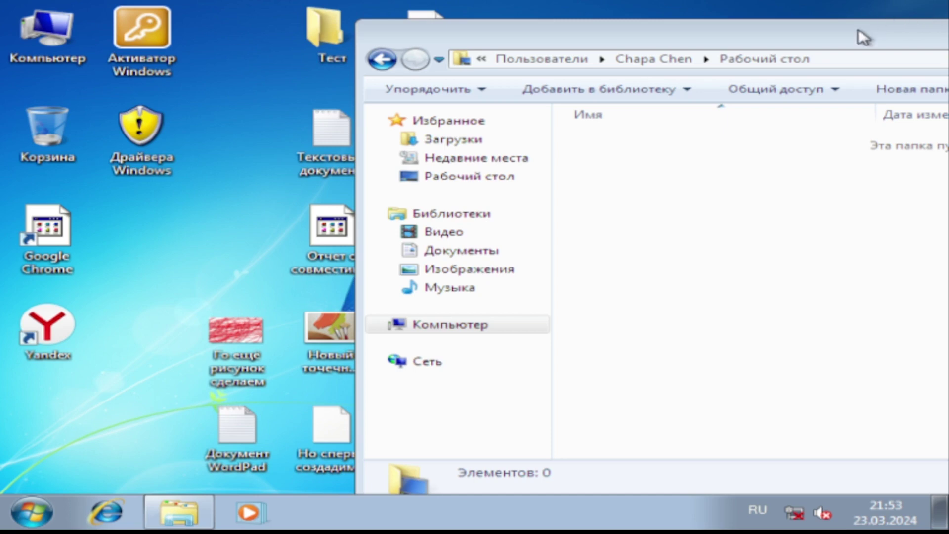
{"action": "left_click_drag", "start_coordinate": [863, 37], "coordinate": [130, 92]}
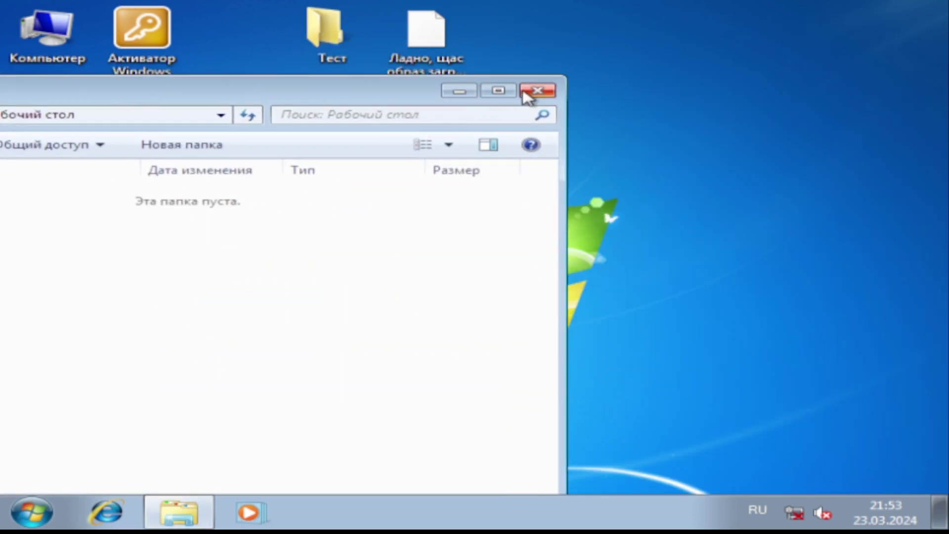
{"action": "left_click", "coordinate": [537, 90]}
{"action": "left_click_drag", "start_coordinate": [514, 39], "coordinate": [197, 452]}
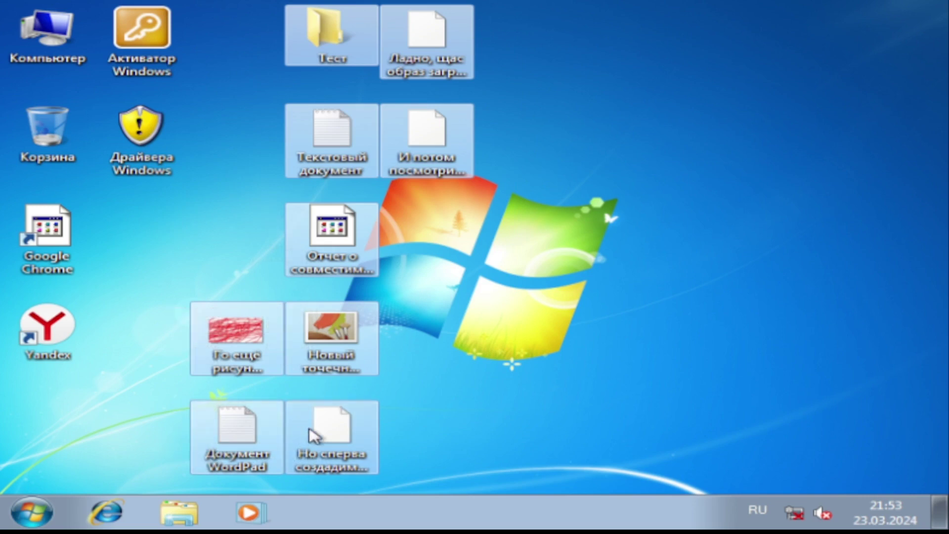
{"action": "left_click", "coordinate": [556, 417]}
Open Документ WordPad in Notepad, check its text, and close it.
{"action": "double_click", "coordinate": [248, 433]}
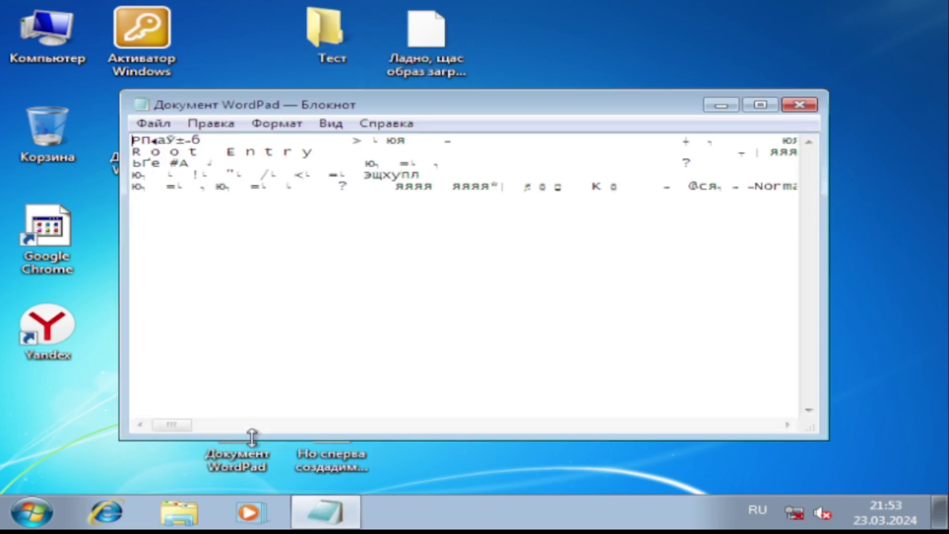
{"action": "left_click_drag", "start_coordinate": [470, 187], "coordinate": [4, 78]}
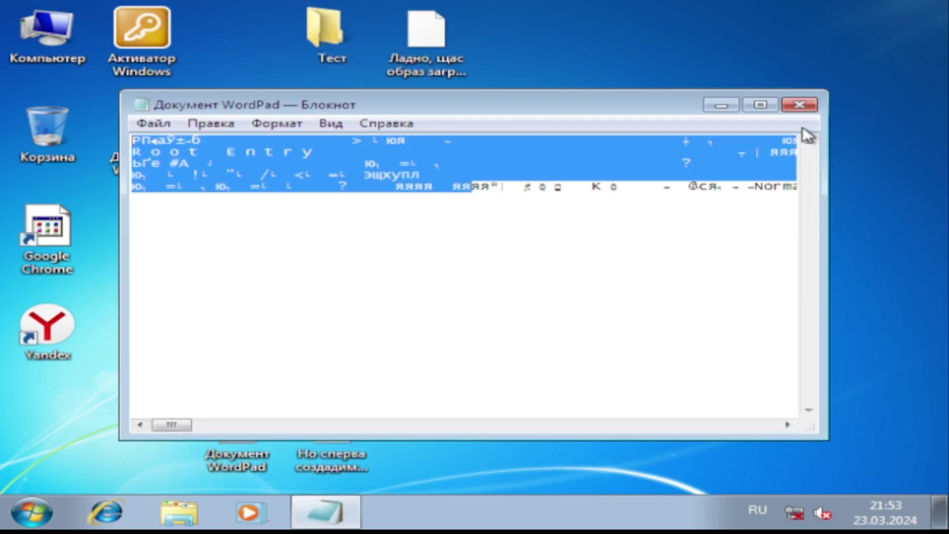
{"action": "left_click", "coordinate": [800, 105]}
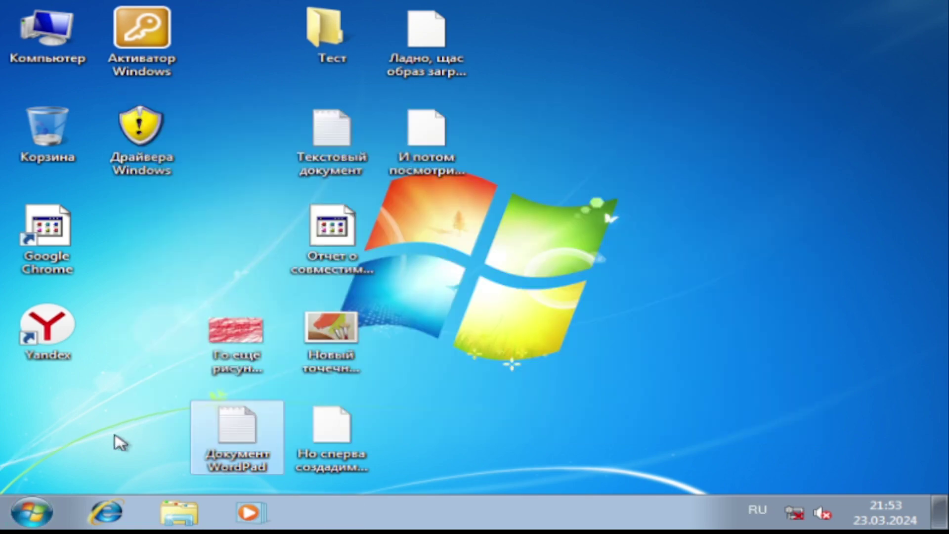
Open Документ WordPad with WordPad instead, read through its contents, and close the program.
{"action": "right_click", "coordinate": [240, 455]}
{"action": "mouse_move", "coordinate": [470, 153]}
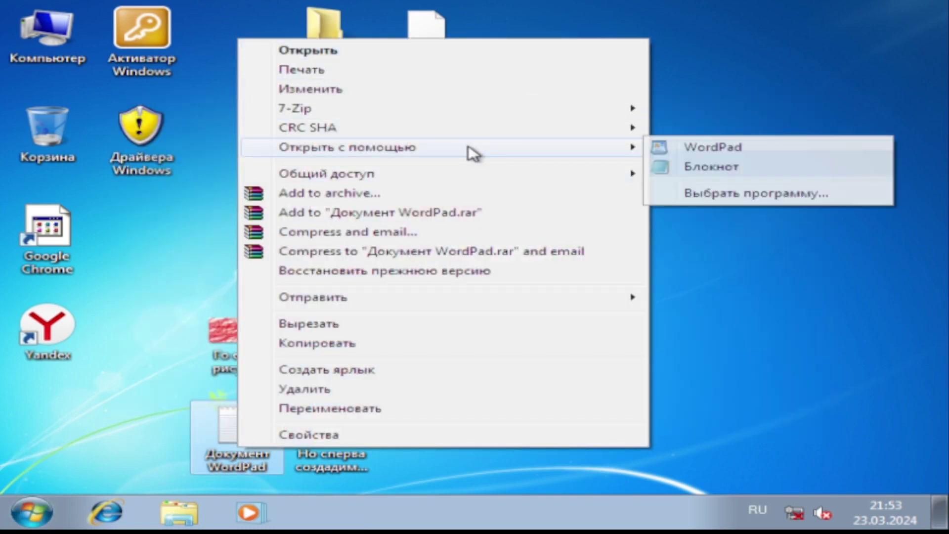
{"action": "left_click", "coordinate": [823, 146]}
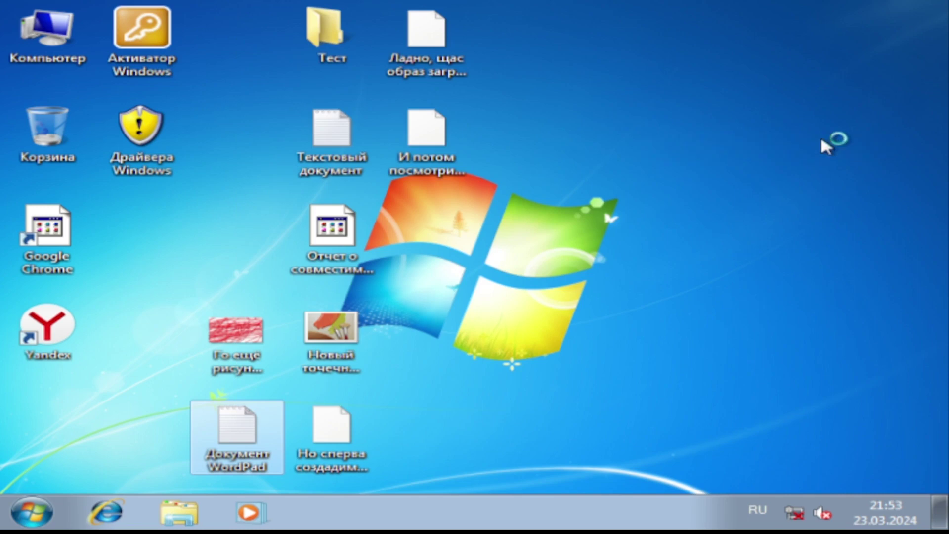
{"action": "scroll", "coordinate": [377, 301], "scroll_direction": "down", "scroll_amount": 5}
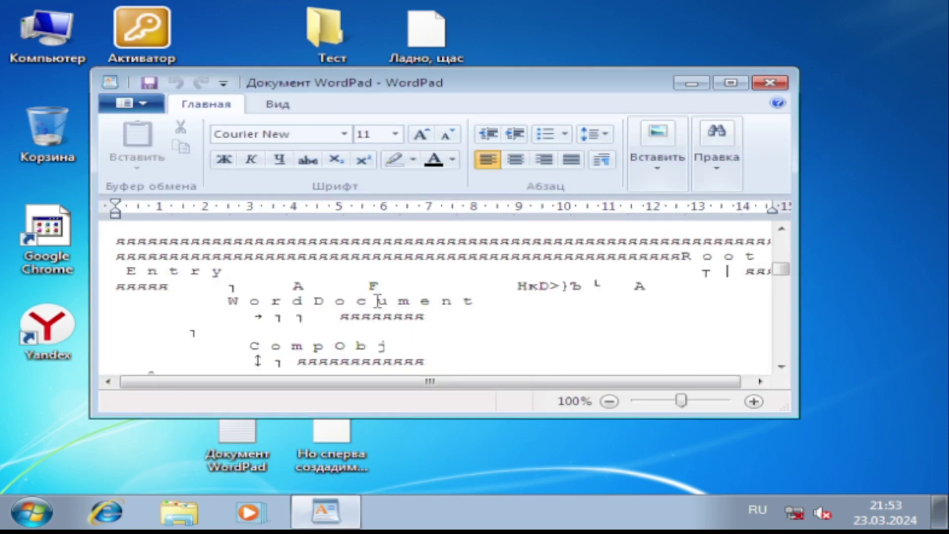
{"action": "scroll", "coordinate": [377, 300], "scroll_direction": "up", "scroll_amount": 5}
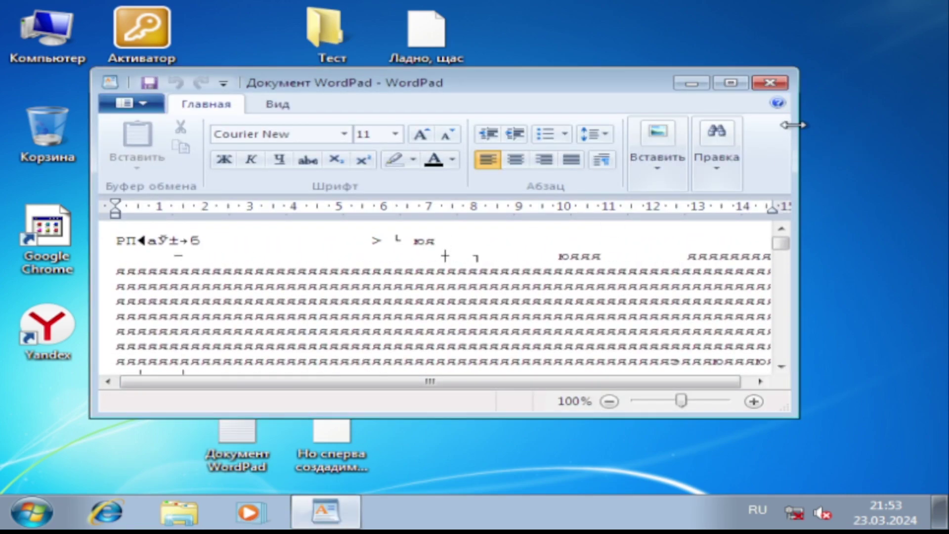
{"action": "left_click", "coordinate": [771, 84]}
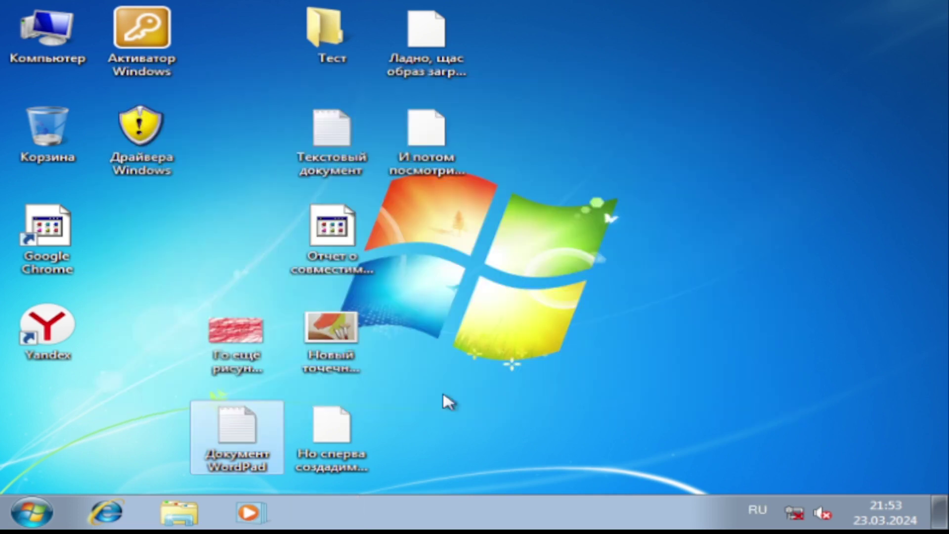
Open Текстовый документ from the desktop, read its text, and close it.
{"action": "left_click", "coordinate": [364, 440]}
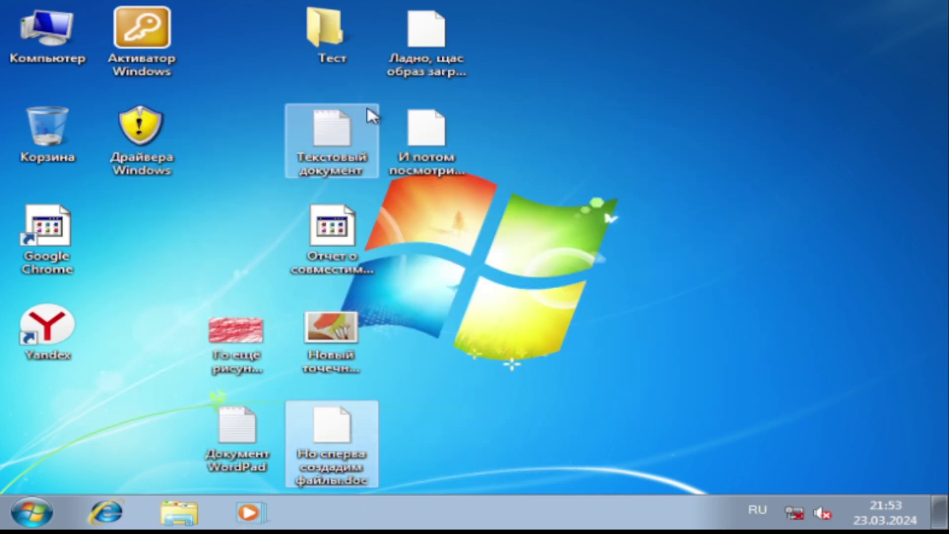
{"action": "left_click", "coordinate": [347, 163]}
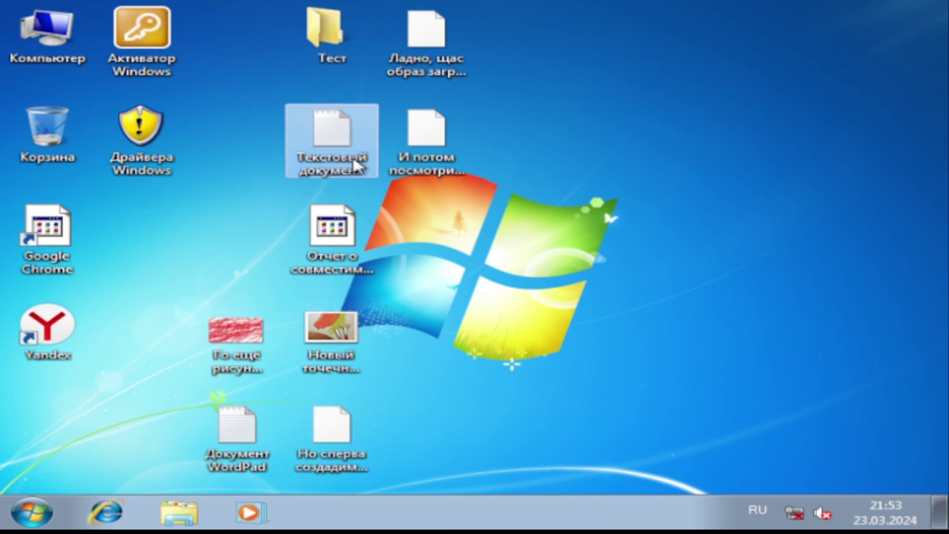
{"action": "double_click", "coordinate": [355, 166]}
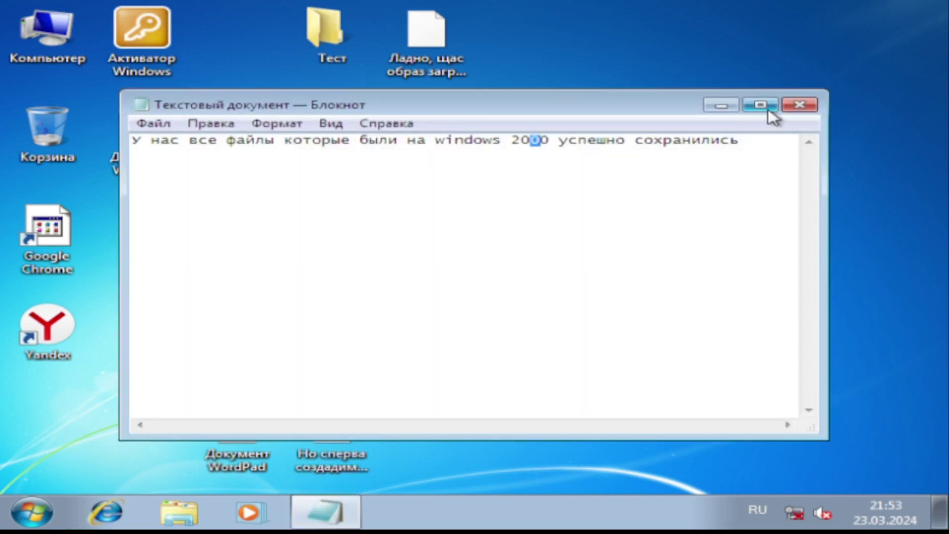
{"action": "left_click", "coordinate": [790, 104]}
Open the Тест folder on the desktop to check its contents and close it.
{"action": "left_click", "coordinate": [434, 59]}
{"action": "double_click", "coordinate": [368, 19]}
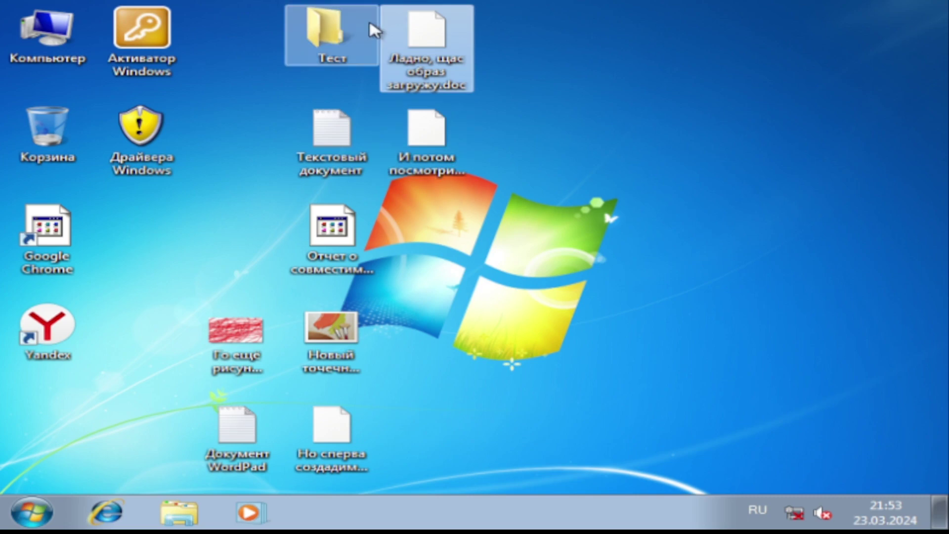
{"action": "left_click", "coordinate": [927, 22]}
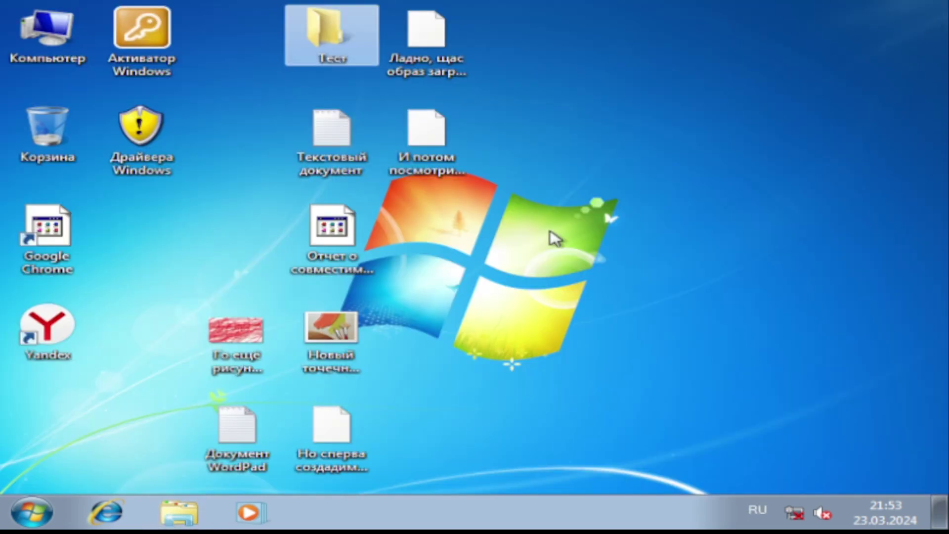
Open the picture Го ещё рисунок сделаем from the desktop, check the image, and close the viewer.
{"action": "left_click", "coordinate": [242, 335]}
{"action": "double_click", "coordinate": [250, 336]}
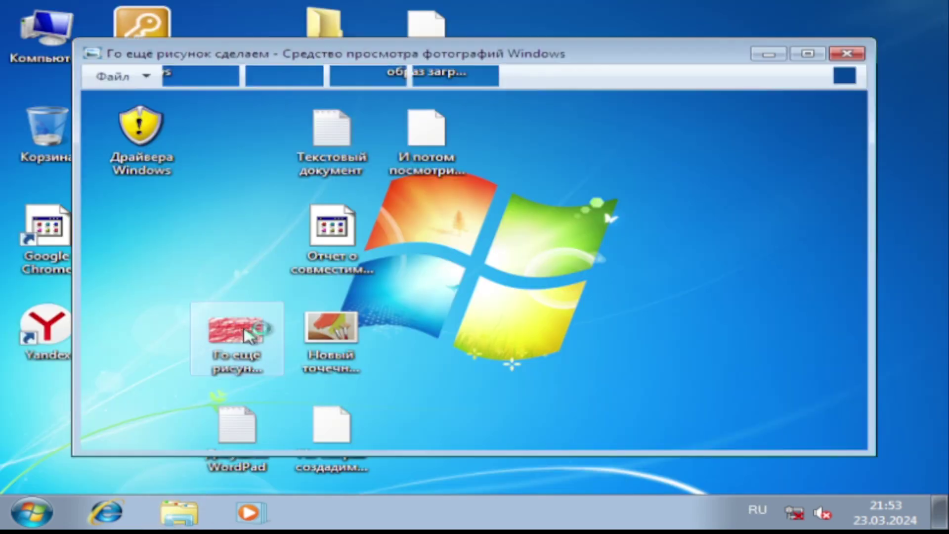
{"action": "left_click", "coordinate": [847, 54]}
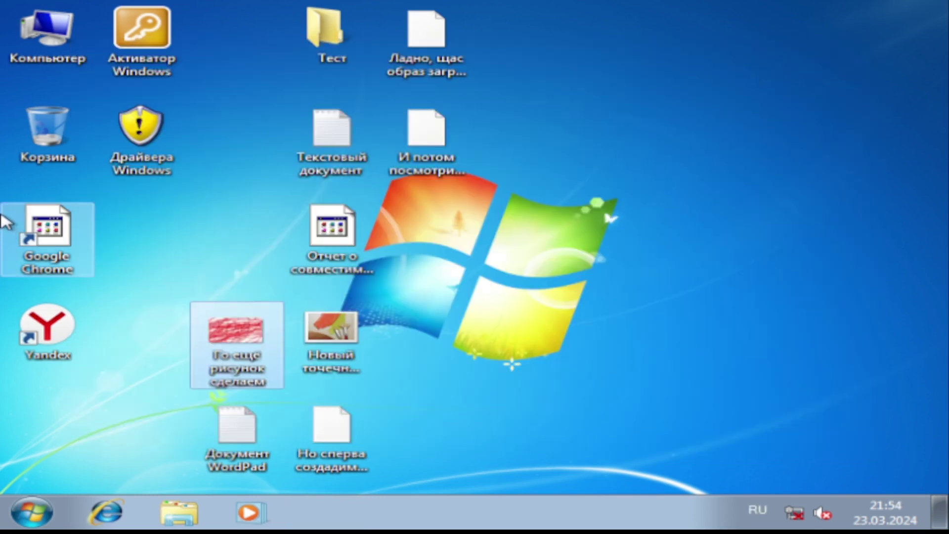
Open Компьютер to check the available drives and close the window.
{"action": "double_click", "coordinate": [44, 53]}
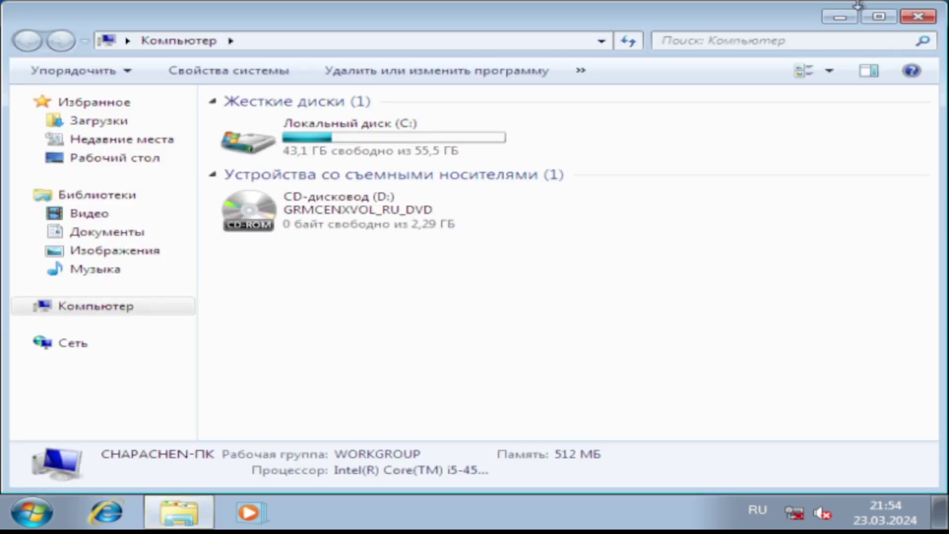
{"action": "left_click", "coordinate": [879, 16]}
{"action": "left_click", "coordinate": [927, 9]}
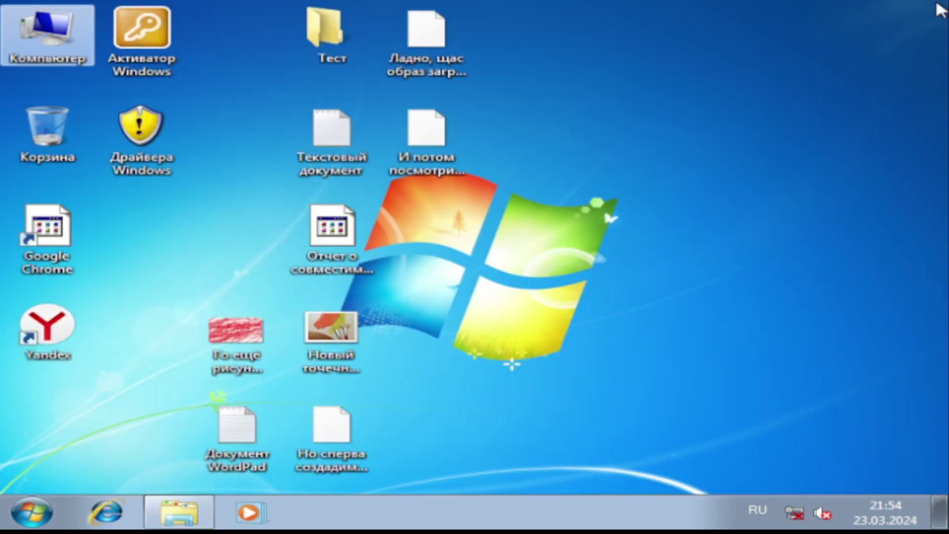
Open the Keys file in the Активатор Windows folder, read through its list, and close the file and folder.
{"action": "double_click", "coordinate": [142, 29]}
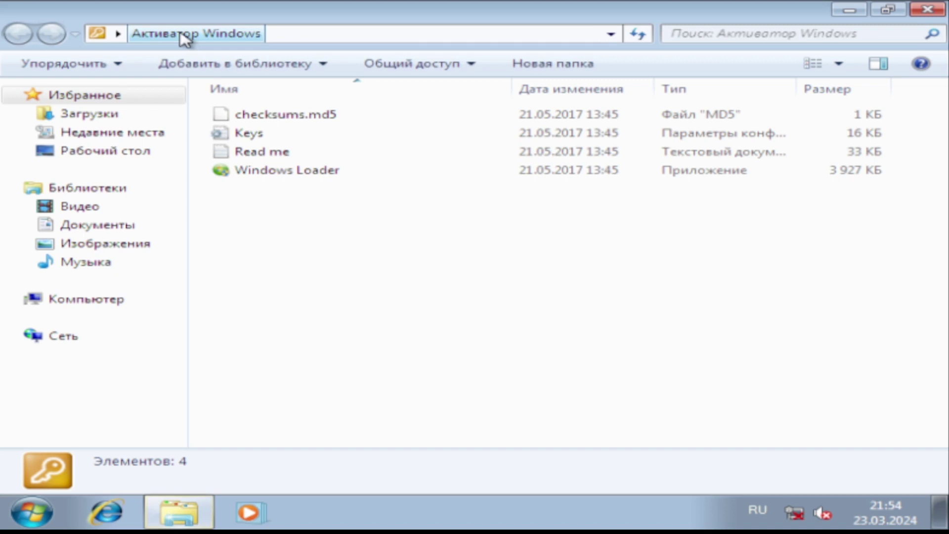
{"action": "left_click", "coordinate": [312, 171]}
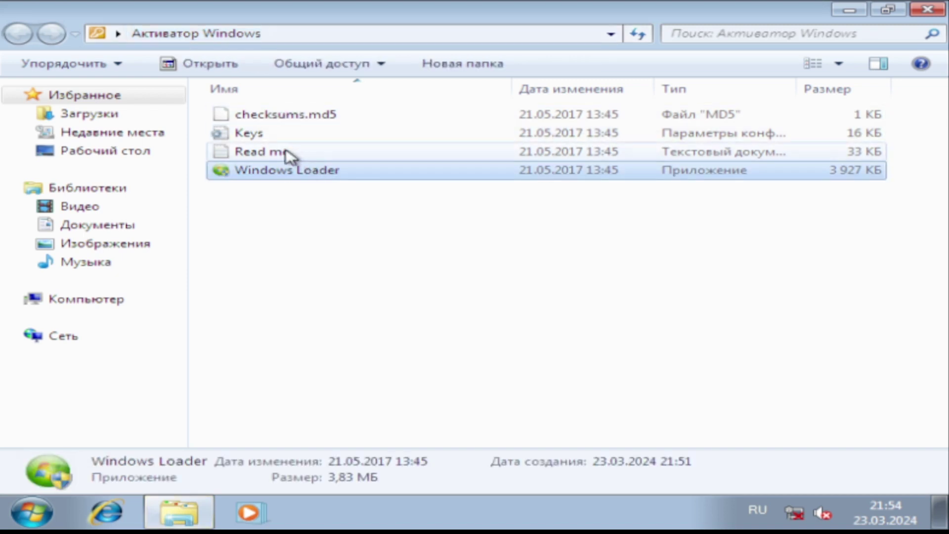
{"action": "double_click", "coordinate": [267, 133]}
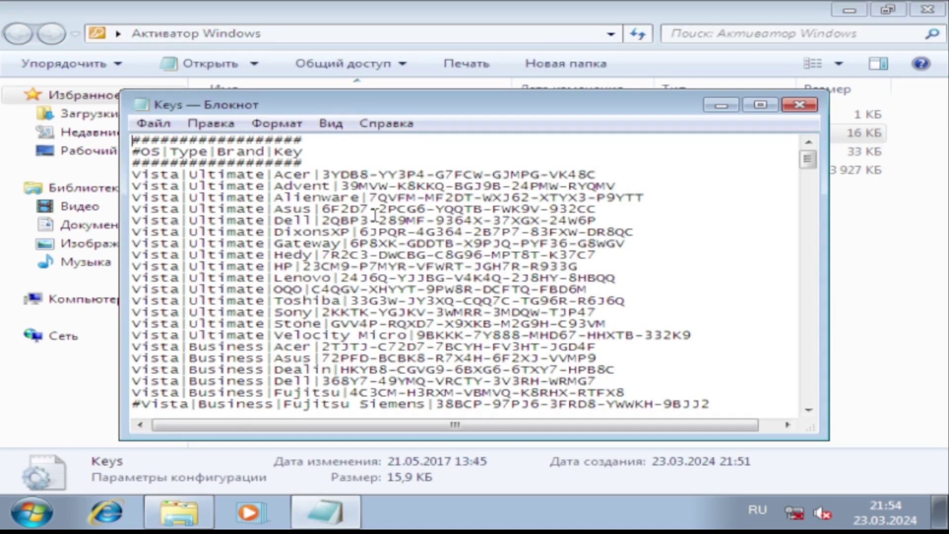
{"action": "left_click", "coordinate": [811, 107]}
{"action": "scroll", "coordinate": [583, 192], "scroll_direction": "down", "scroll_amount": 20}
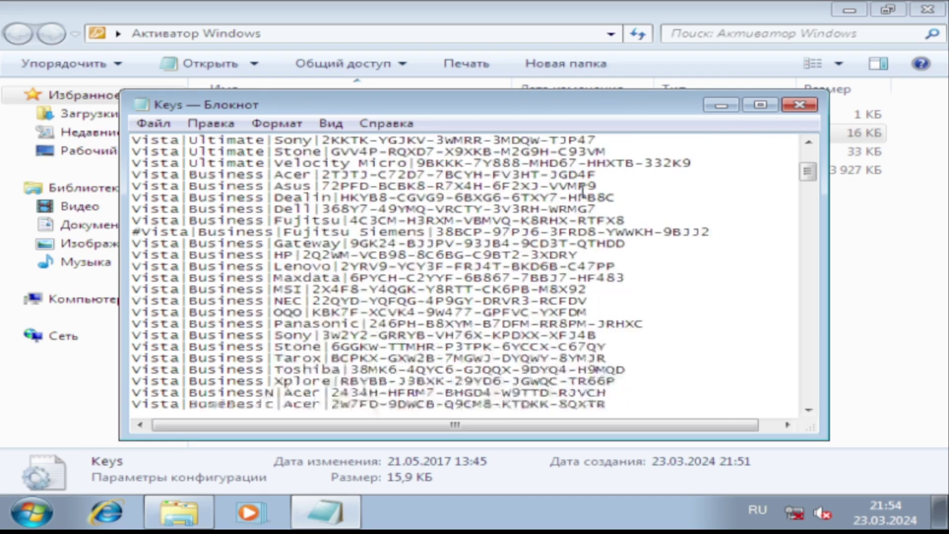
{"action": "scroll", "coordinate": [583, 193], "scroll_direction": "down", "scroll_amount": 20}
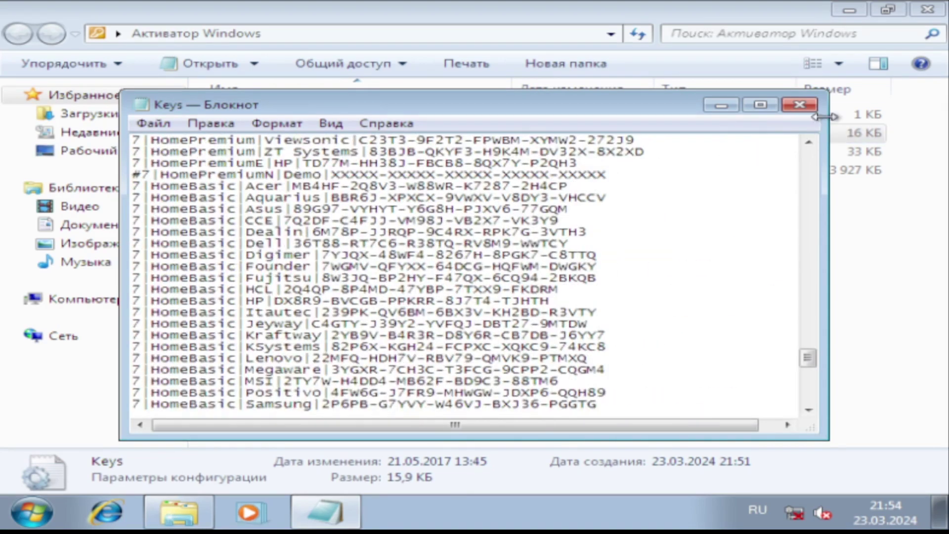
{"action": "left_click", "coordinate": [799, 105]}
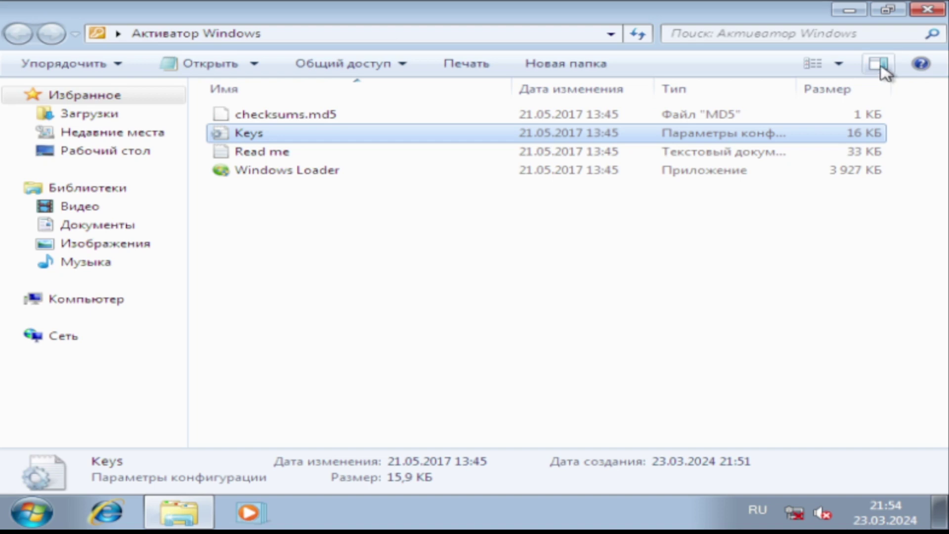
{"action": "left_click", "coordinate": [927, 10]}
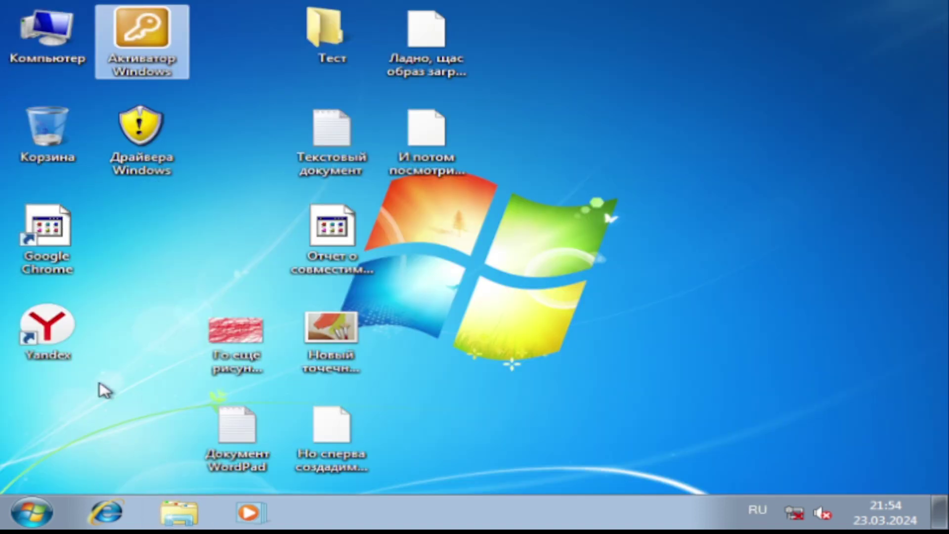
Try to run setup from the sources folder of the GRMCENXVOL_RU_DVD disc in drive D:.
{"action": "double_click", "coordinate": [47, 35]}
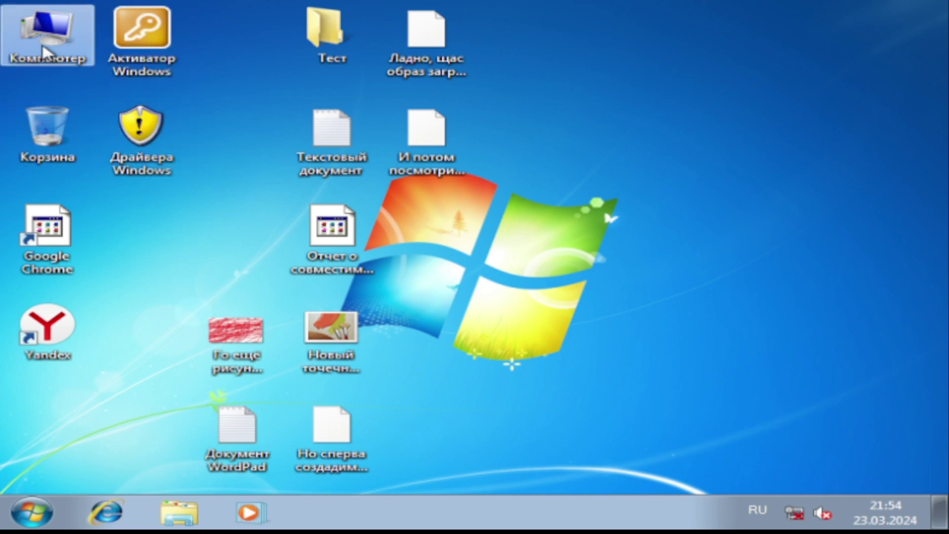
{"action": "double_click", "coordinate": [391, 223]}
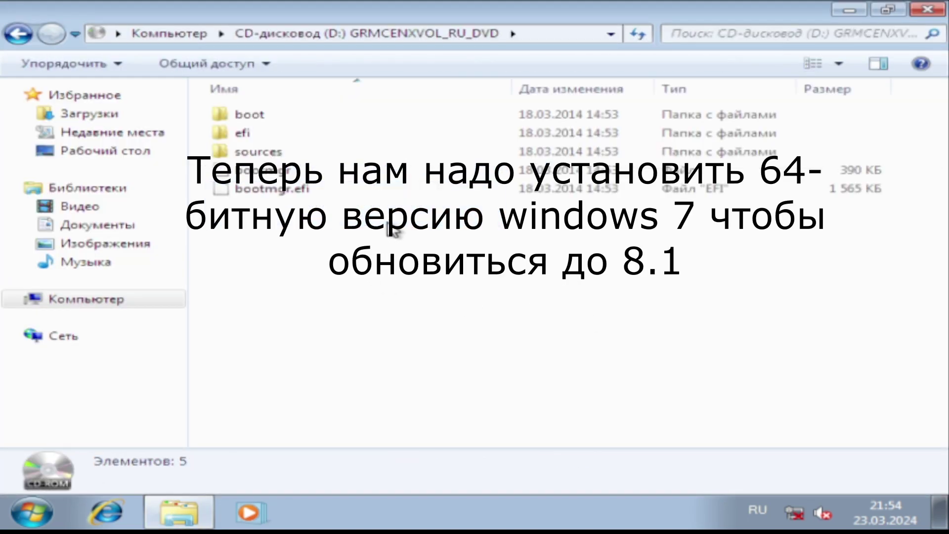
{"action": "left_click", "coordinate": [319, 137]}
{"action": "double_click", "coordinate": [287, 150]}
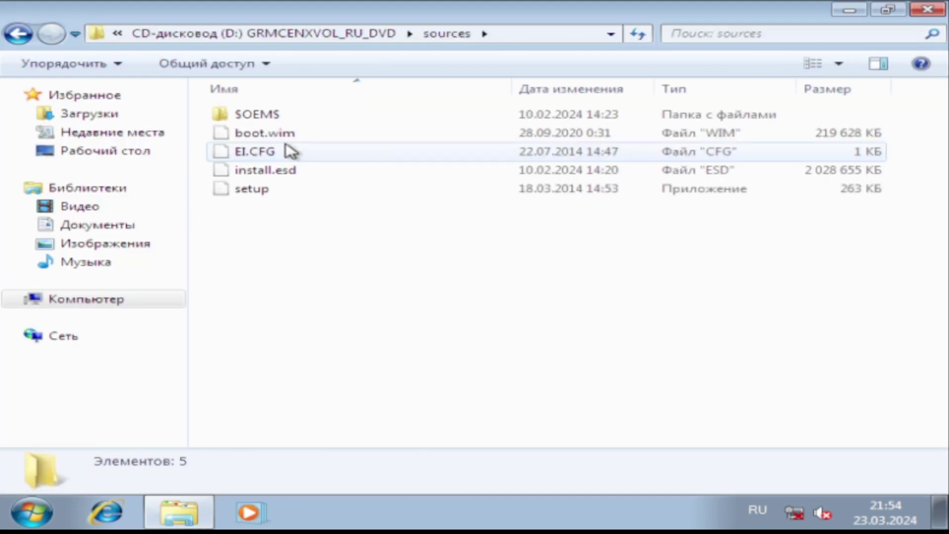
{"action": "double_click", "coordinate": [271, 204]}
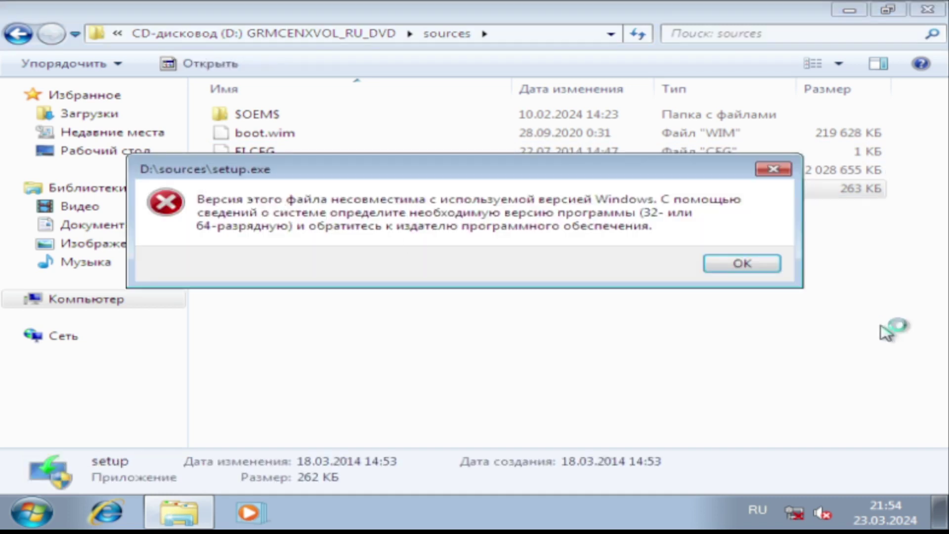
{"action": "key", "text": "Return"}
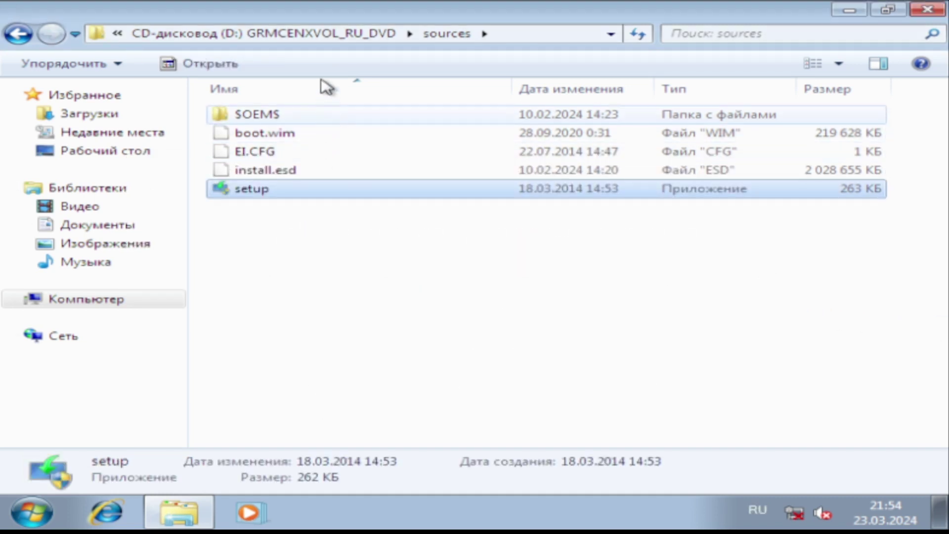
Return to the root folder of the GRMCENXVOL_RU_DVD disc and look over its contents.
{"action": "left_click", "coordinate": [379, 35]}
{"action": "key", "text": "Up"}
{"action": "key", "text": "Up"}
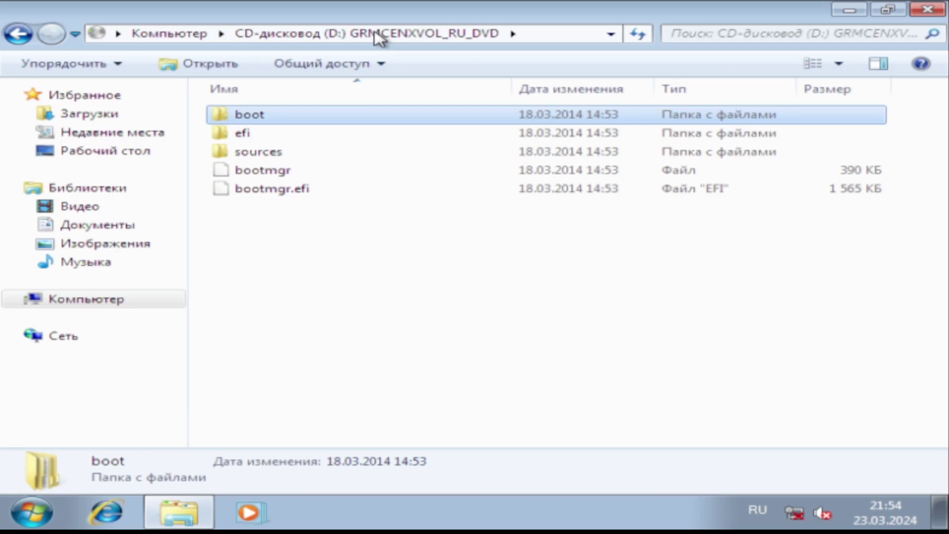
{"action": "key", "text": "Down"}
{"action": "key", "text": "Down"}
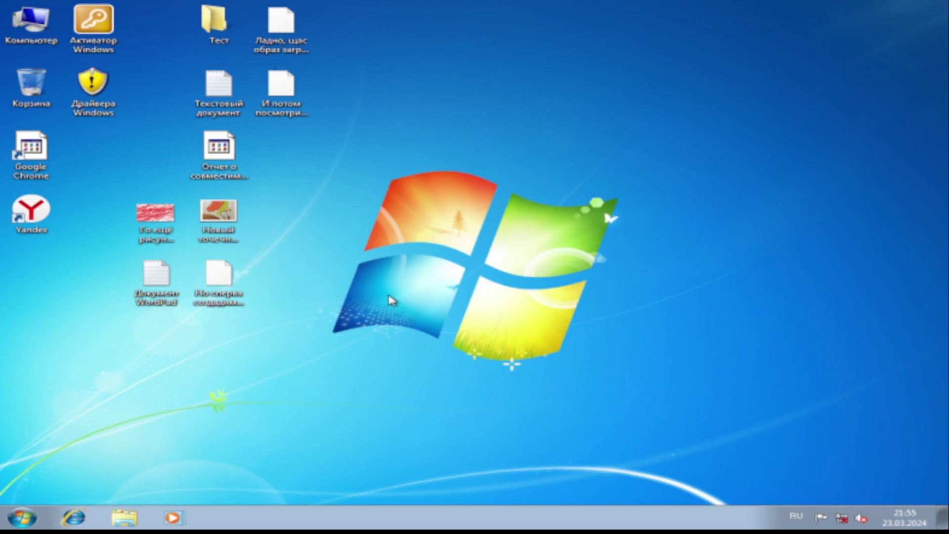
Try to run setup from the root of the IR5_CCSA_X64FRE_RU-RU_DV9 disc in drive D:.
{"action": "double_click", "coordinate": [48, 44]}
{"action": "left_click", "coordinate": [336, 213]}
{"action": "double_click", "coordinate": [352, 223]}
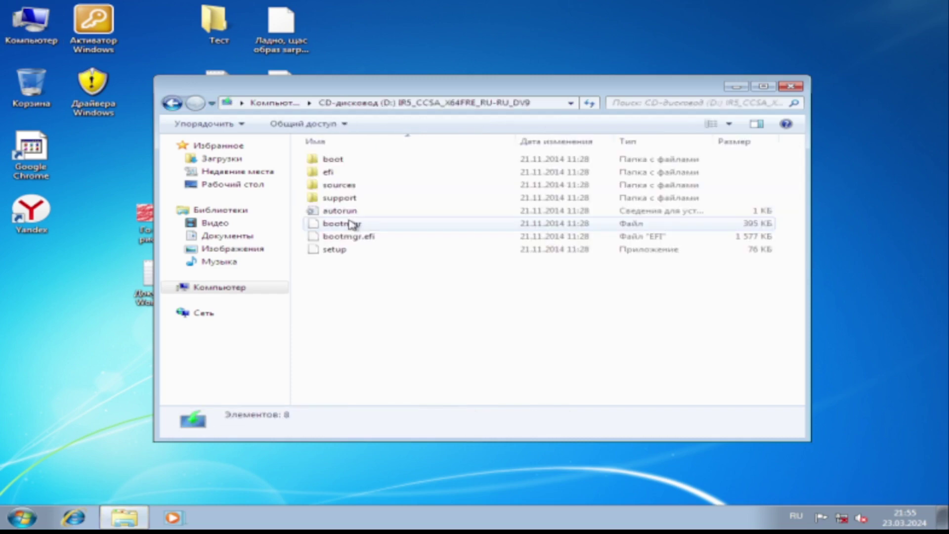
{"action": "double_click", "coordinate": [400, 251]}
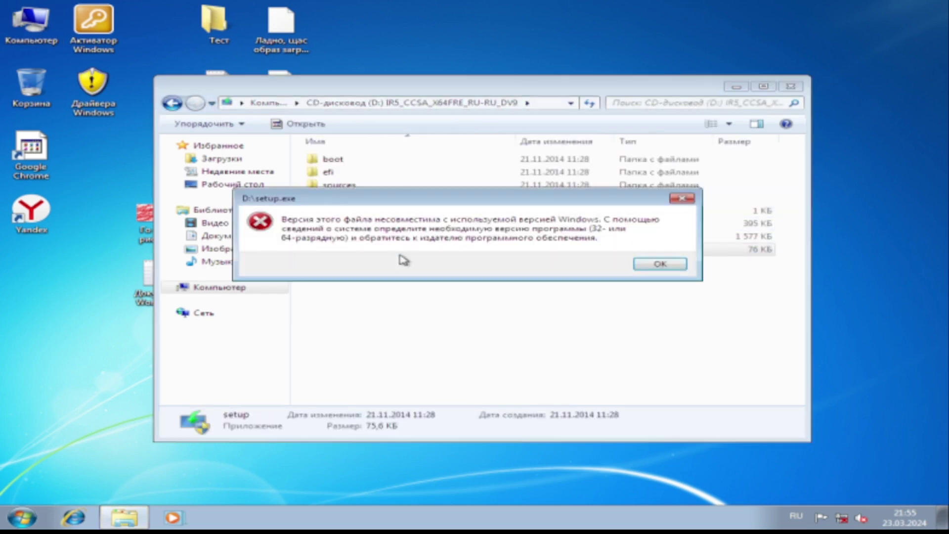
{"action": "left_click", "coordinate": [658, 264]}
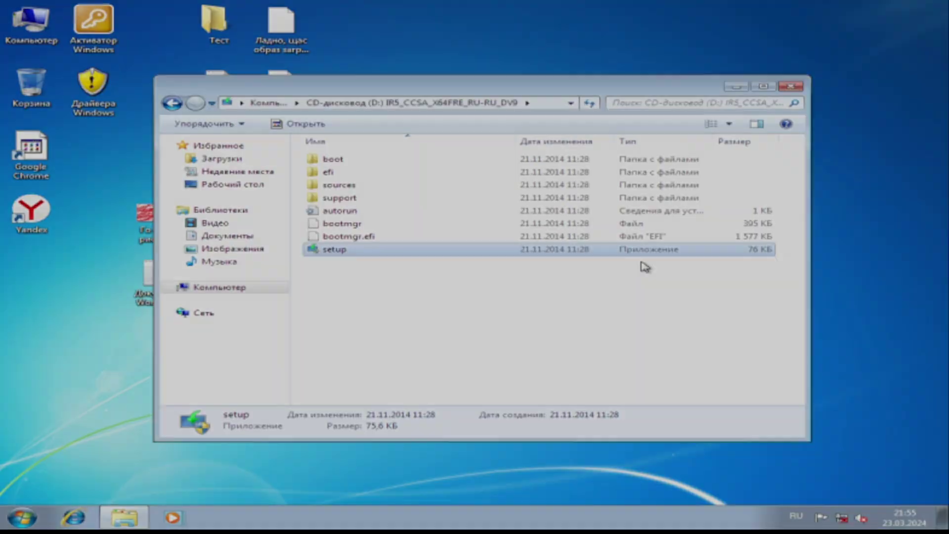